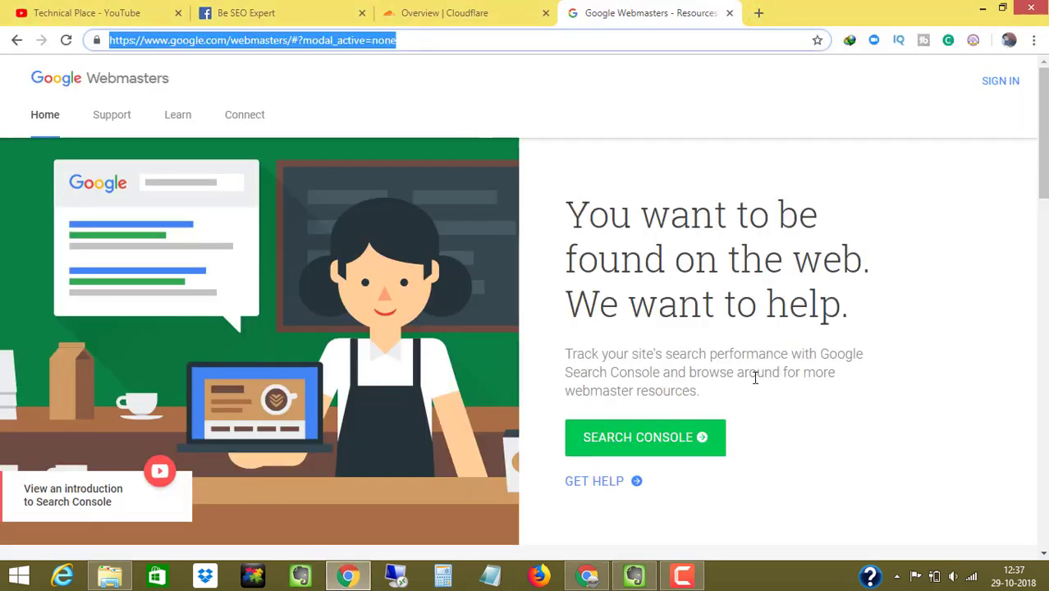
- Open Search Console from the Google Webmasters home page
click(960, 255)
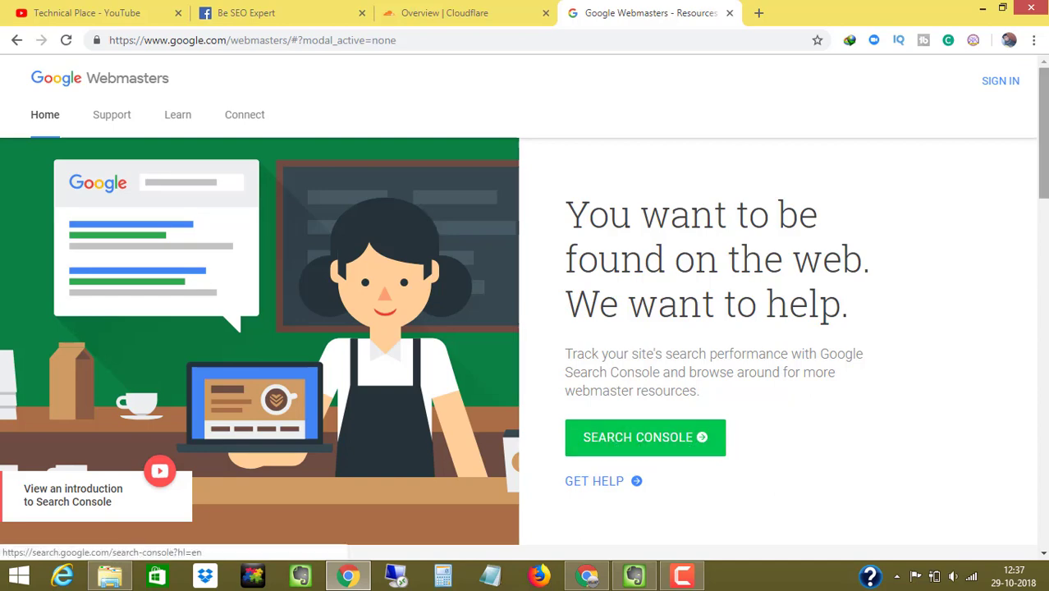
scroll(641, 435, down, 3)
scroll(646, 178, up, 1)
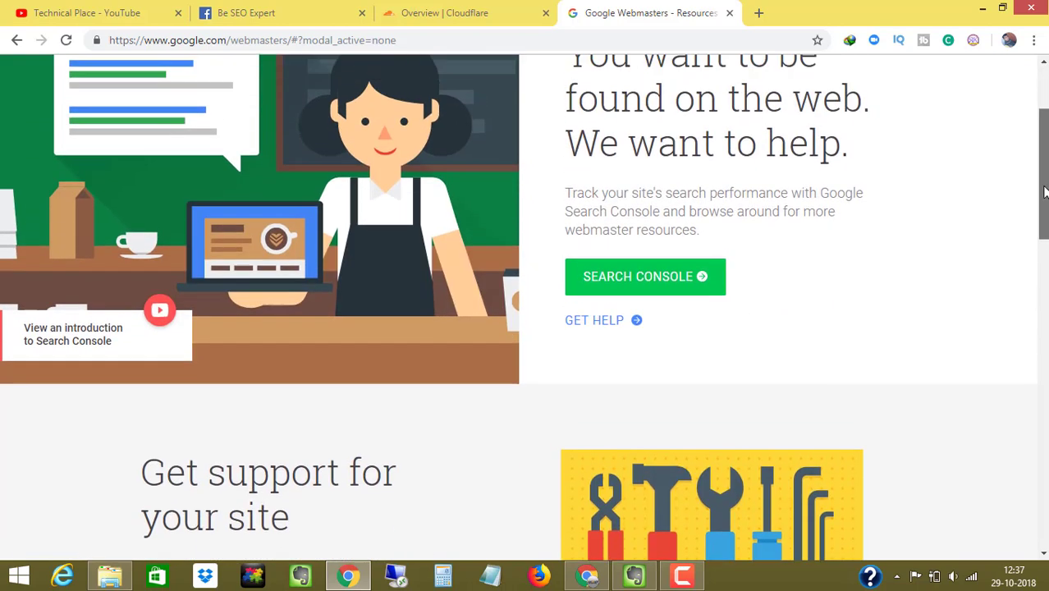
scroll(565, 298, up, 1)
click(681, 326)
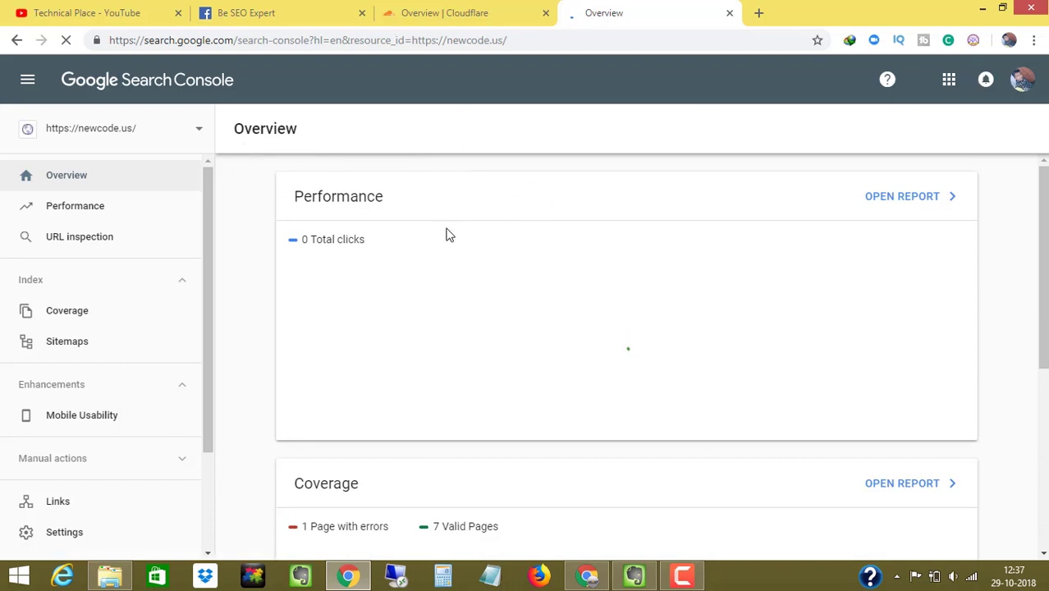
- Look over the Performance and Coverage summaries on the newcode.us property's Overview page
drag(209, 200, 220, 175)
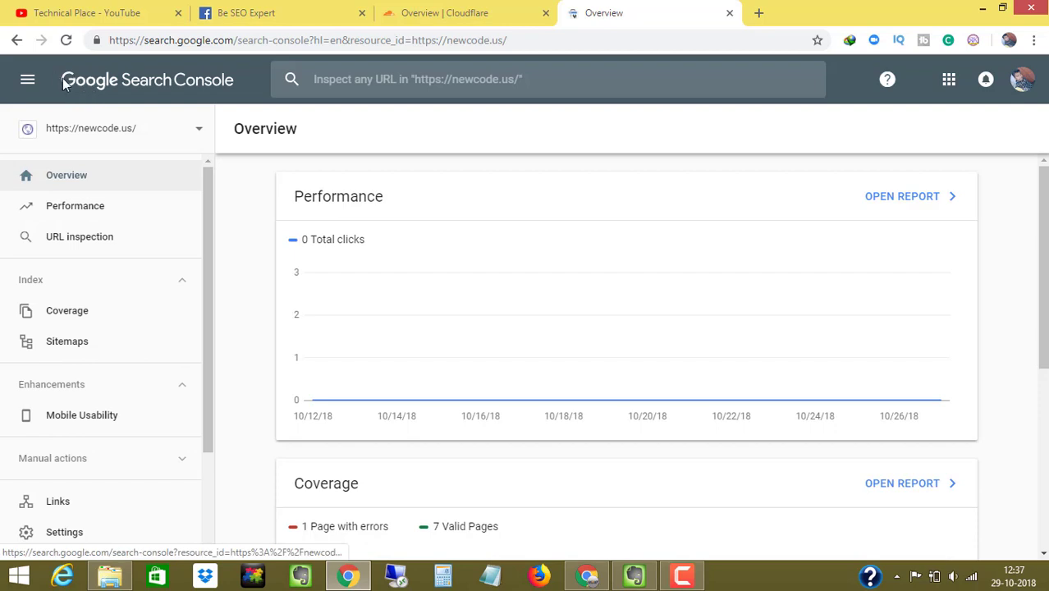
scroll(986, 228, down, 4)
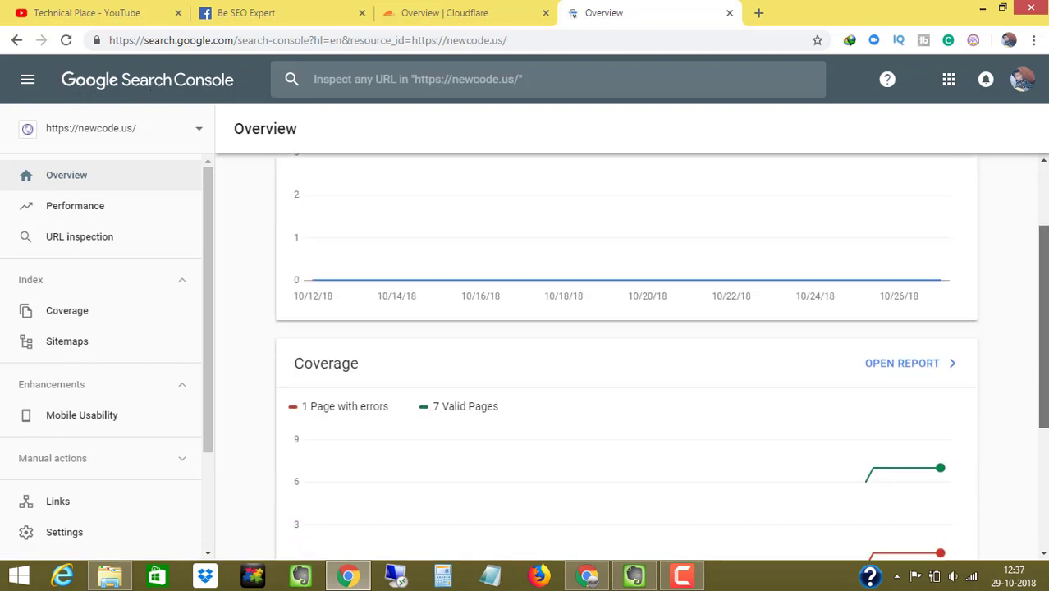
scroll(1034, 211, up, 4)
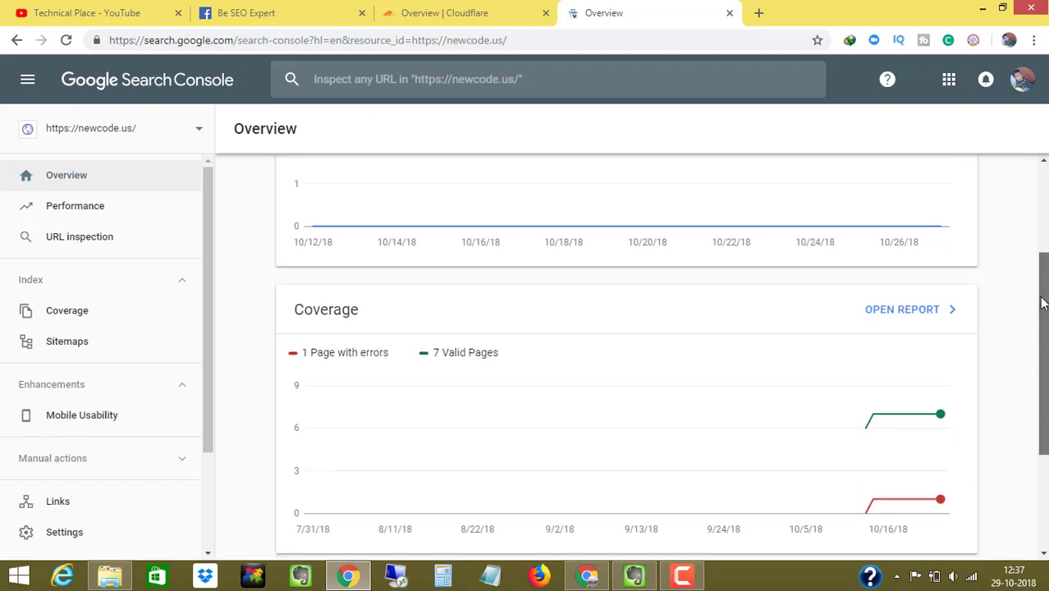
scroll(1035, 211, up, 1)
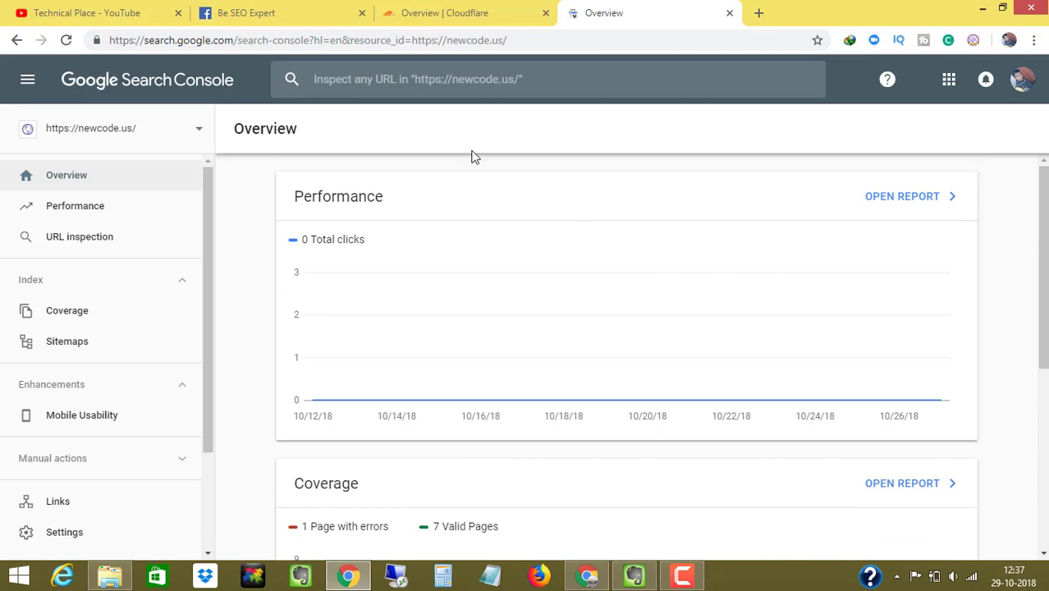
click(413, 13)
click(255, 10)
click(123, 8)
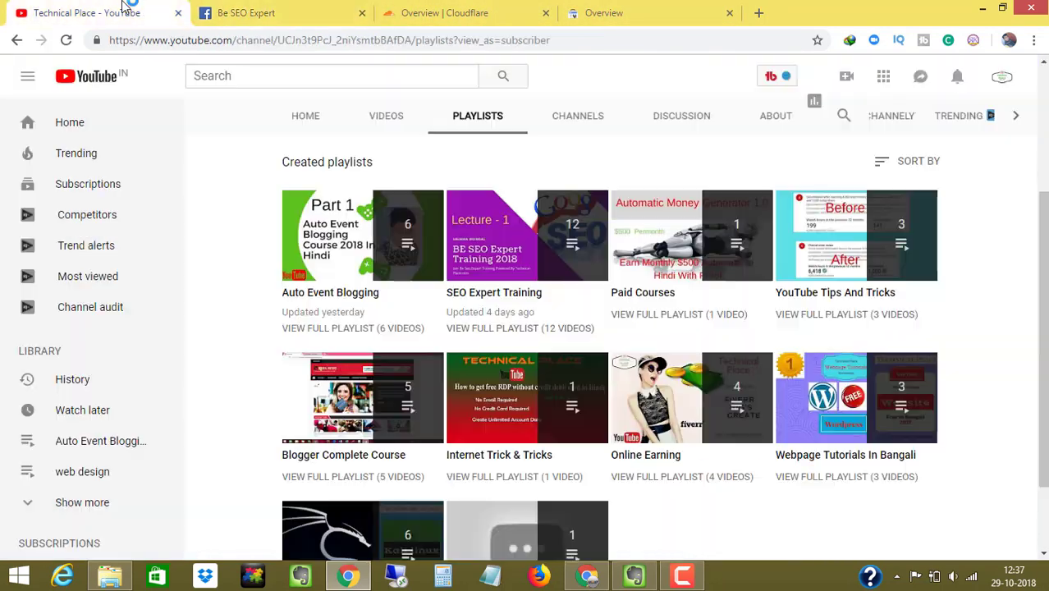
click(608, 12)
- Switch to the browser window showing technical-place.com and open the site's WordPress admin dashboard
click(606, 578)
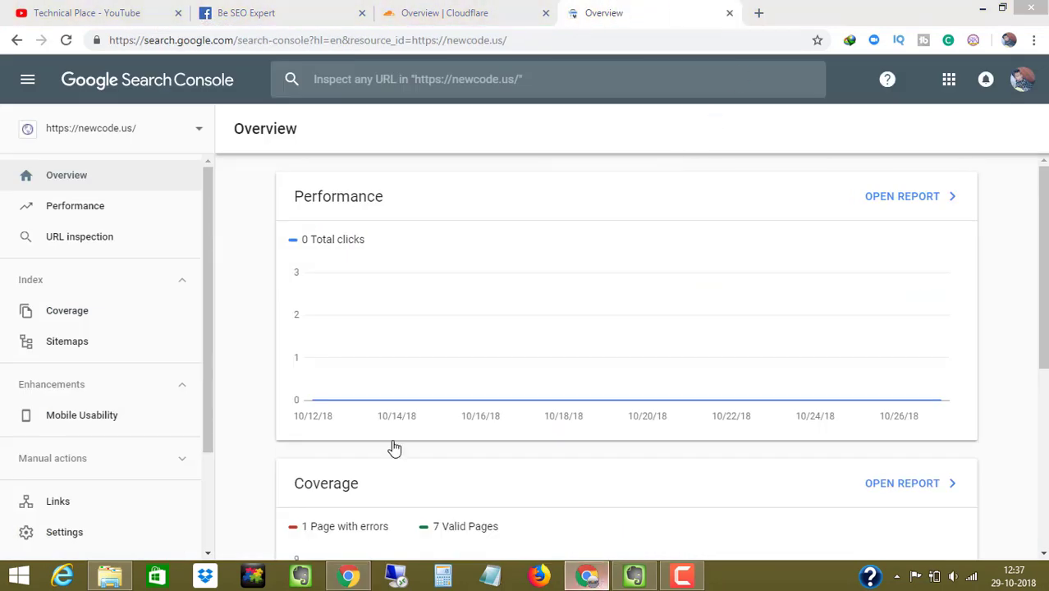
drag(128, 41, 250, 51)
click(280, 44)
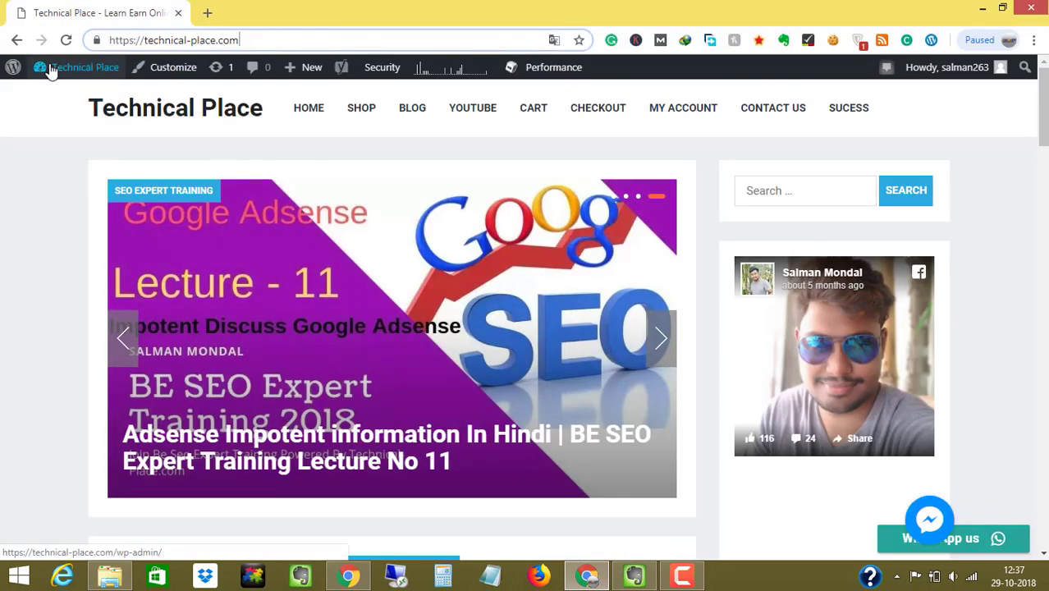
mouse_move(41, 67)
click(53, 96)
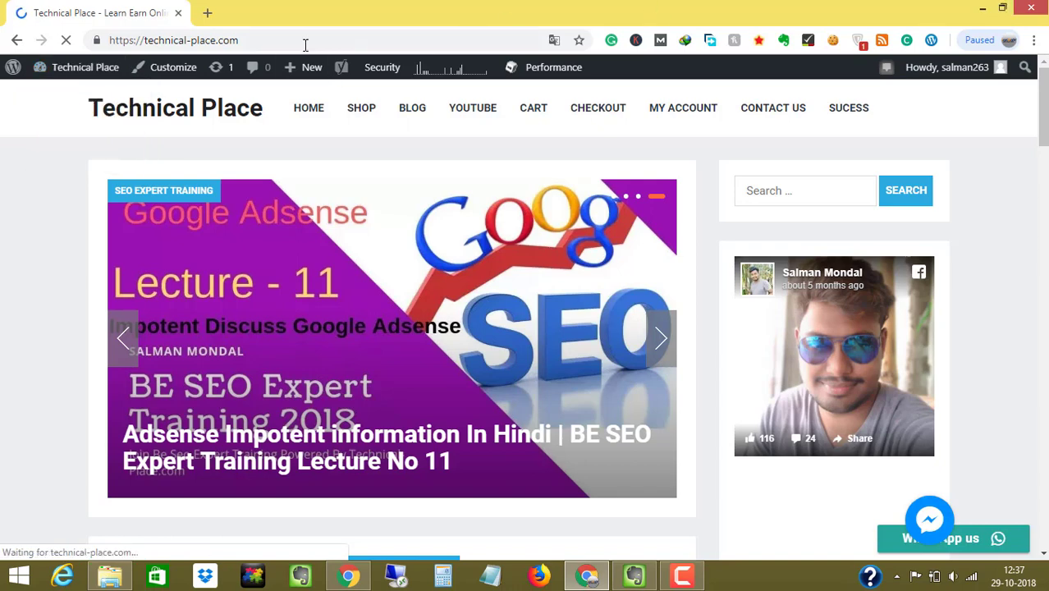
click(228, 41)
right_click(227, 41)
click(265, 94)
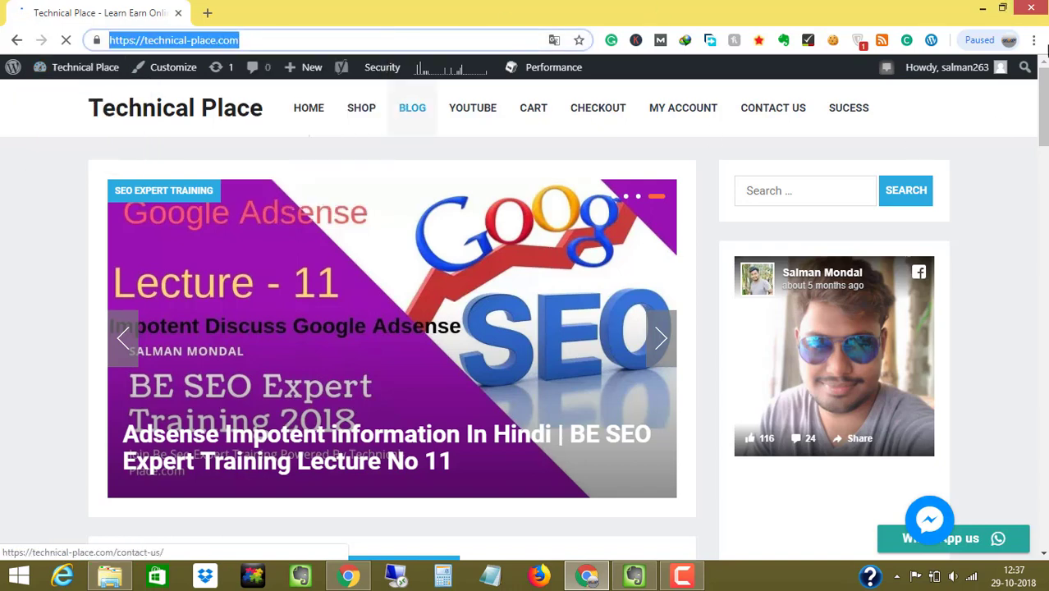
click(979, 7)
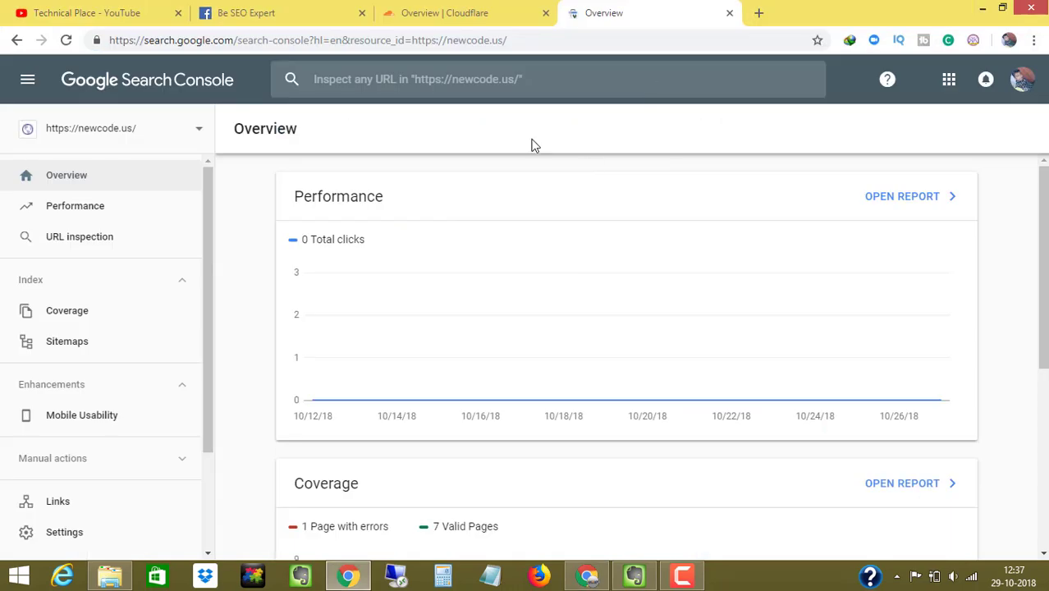
click(1023, 79)
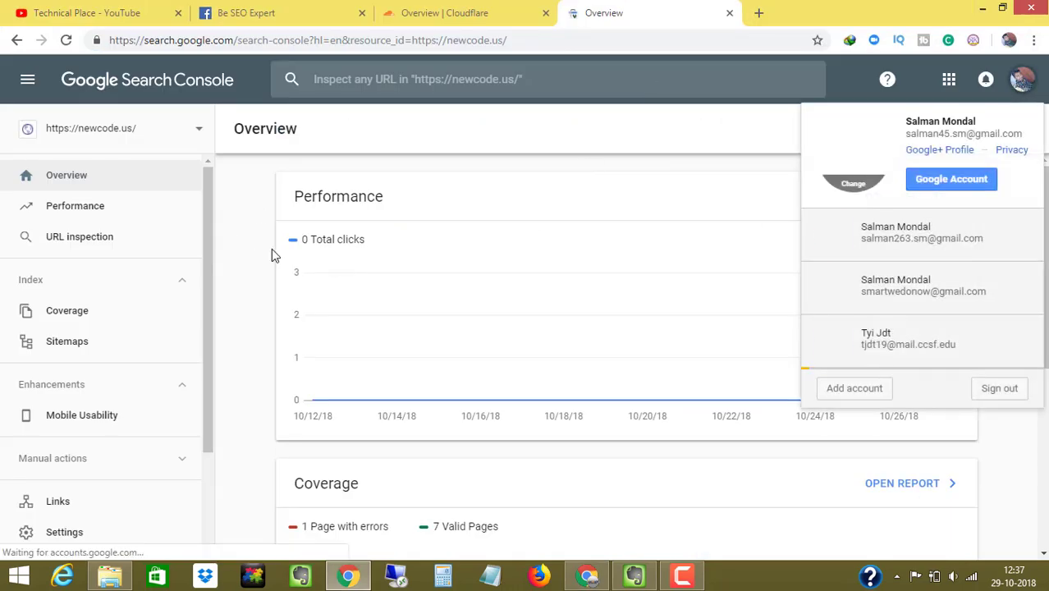
click(186, 171)
click(197, 139)
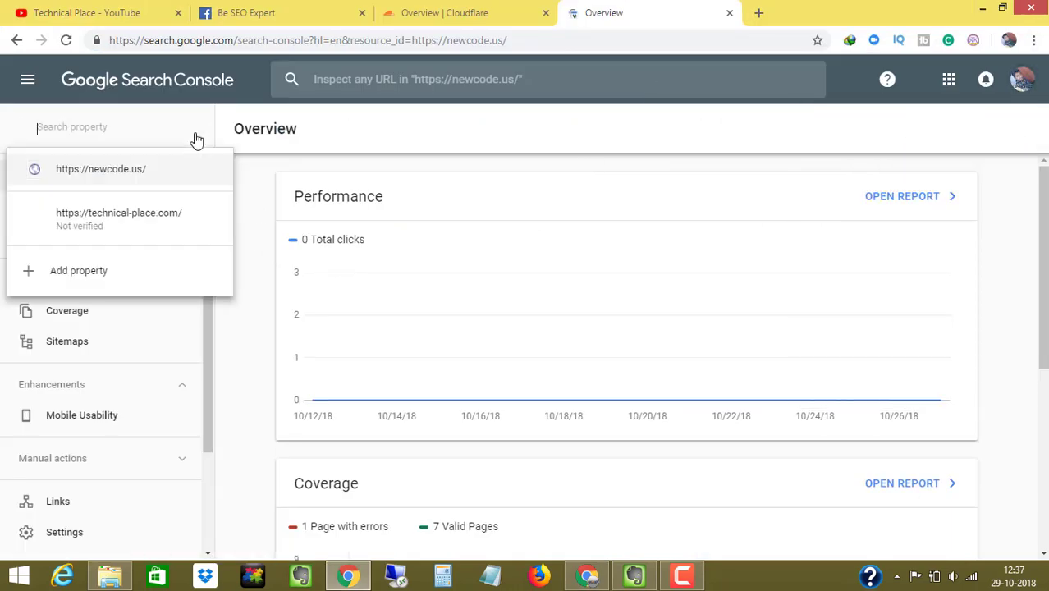
click(113, 220)
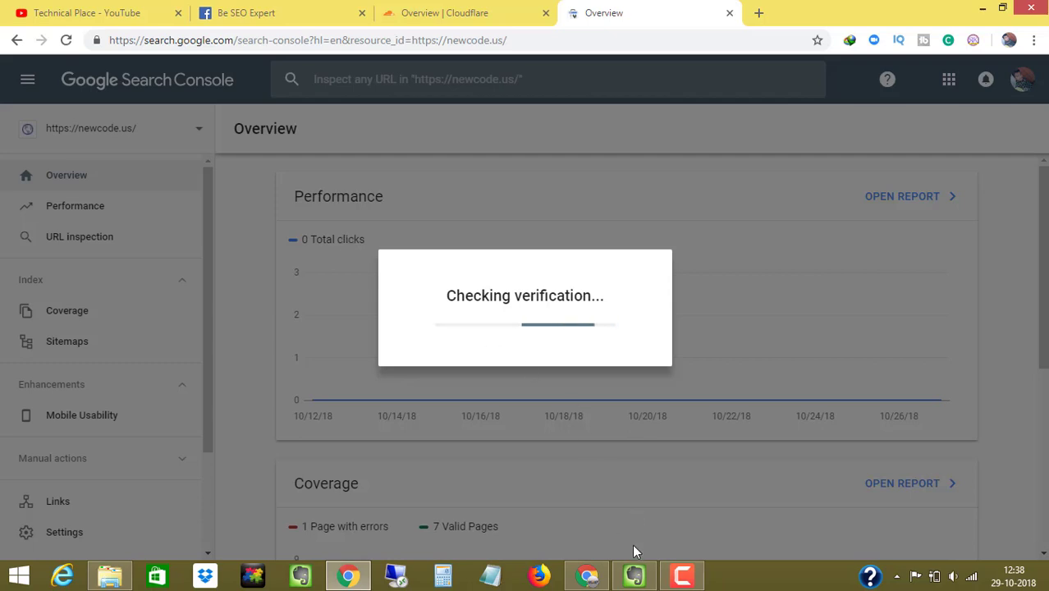
click(682, 576)
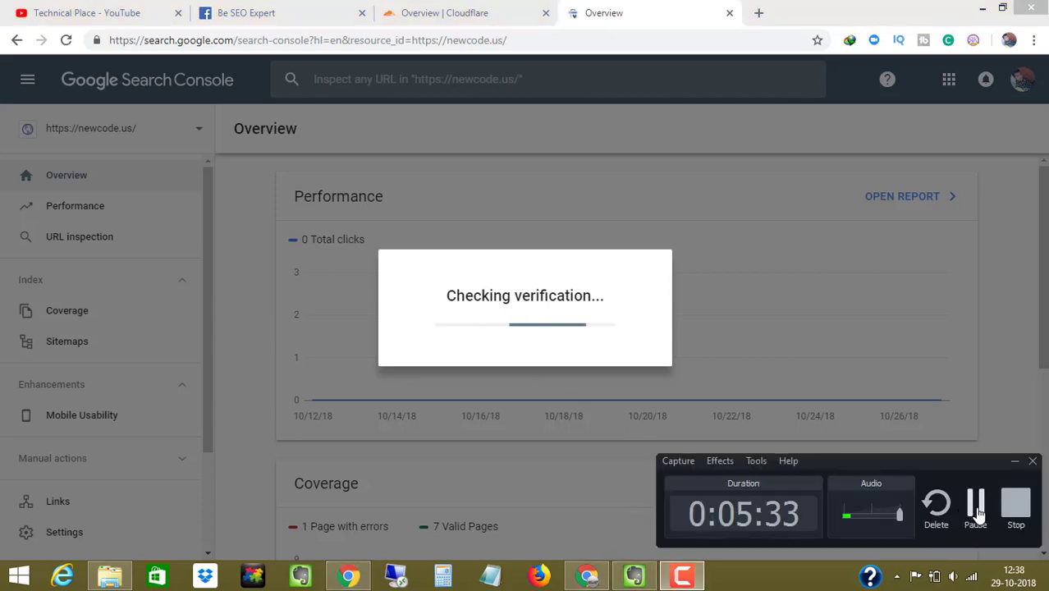
click(977, 504)
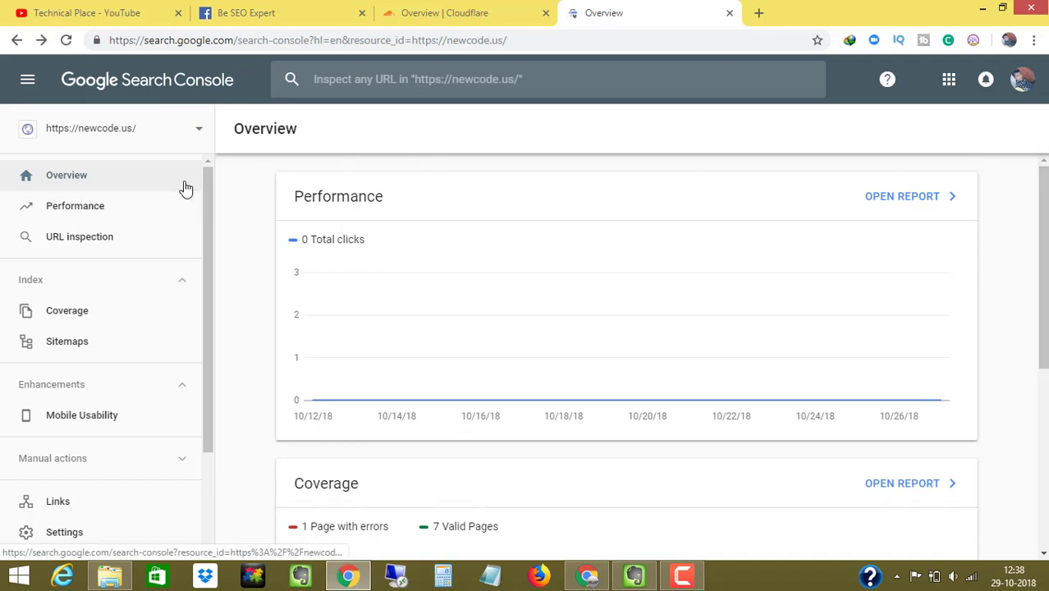
click(142, 144)
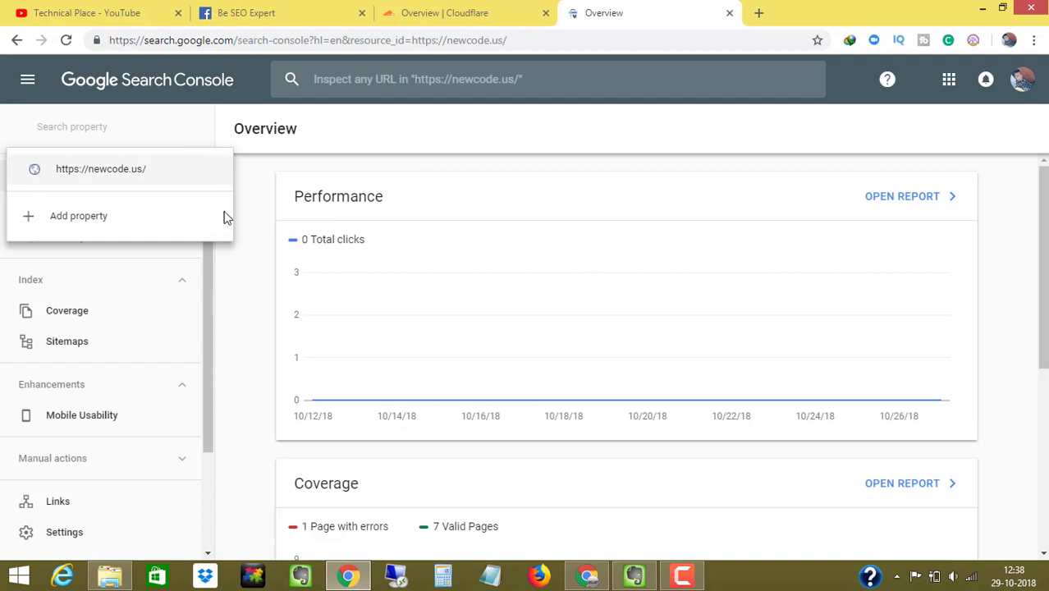
click(246, 258)
click(103, 141)
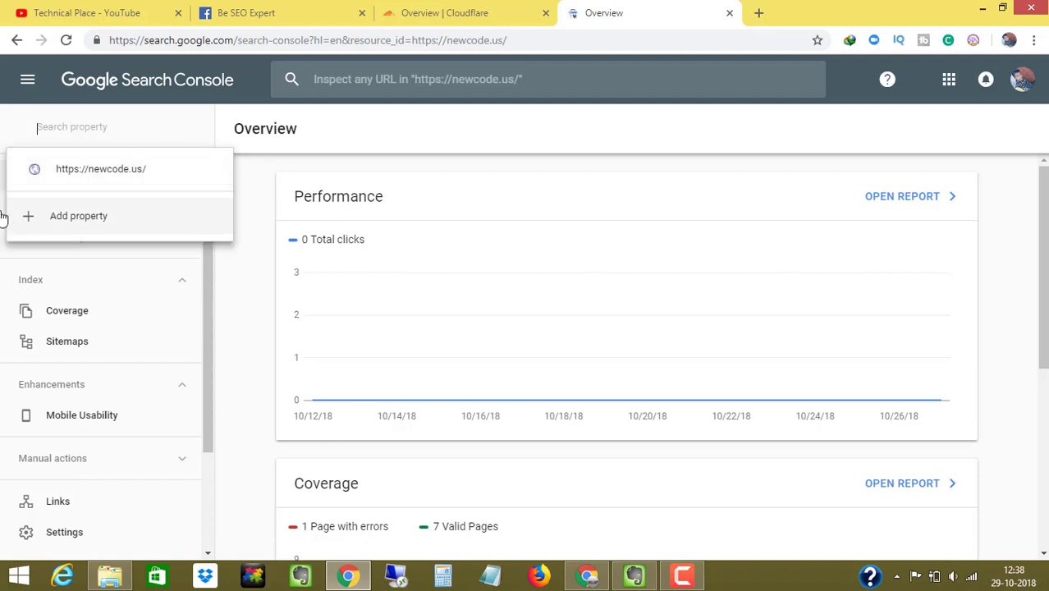
click(44, 211)
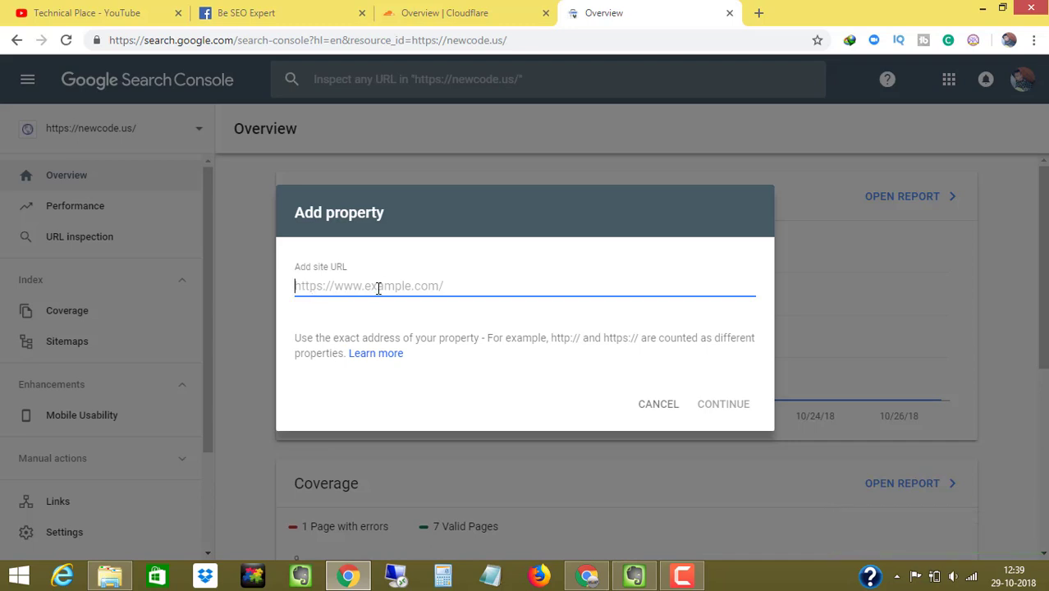
key(ctrl+v)
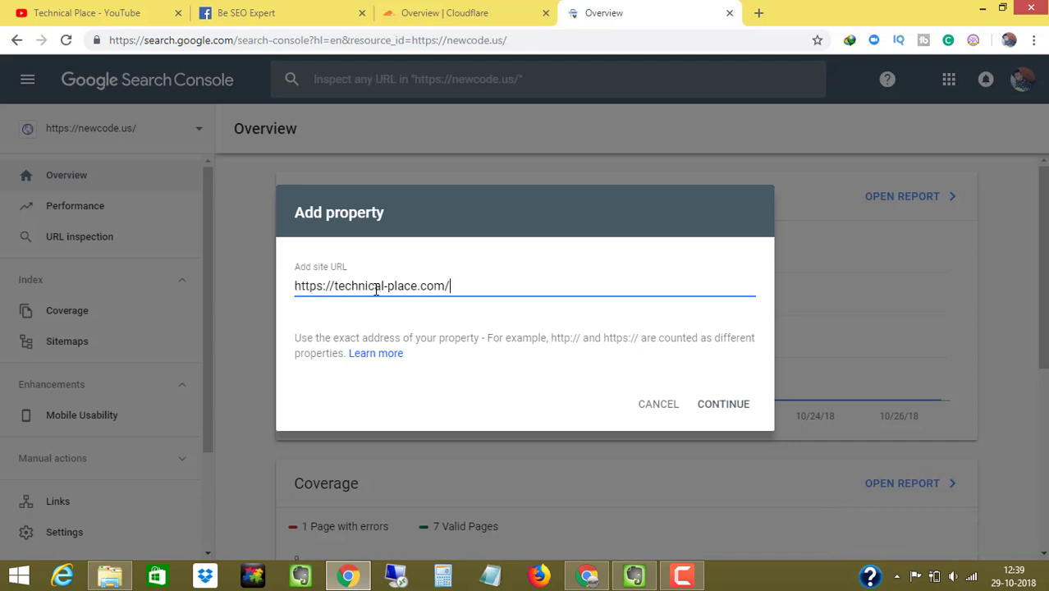
click(710, 408)
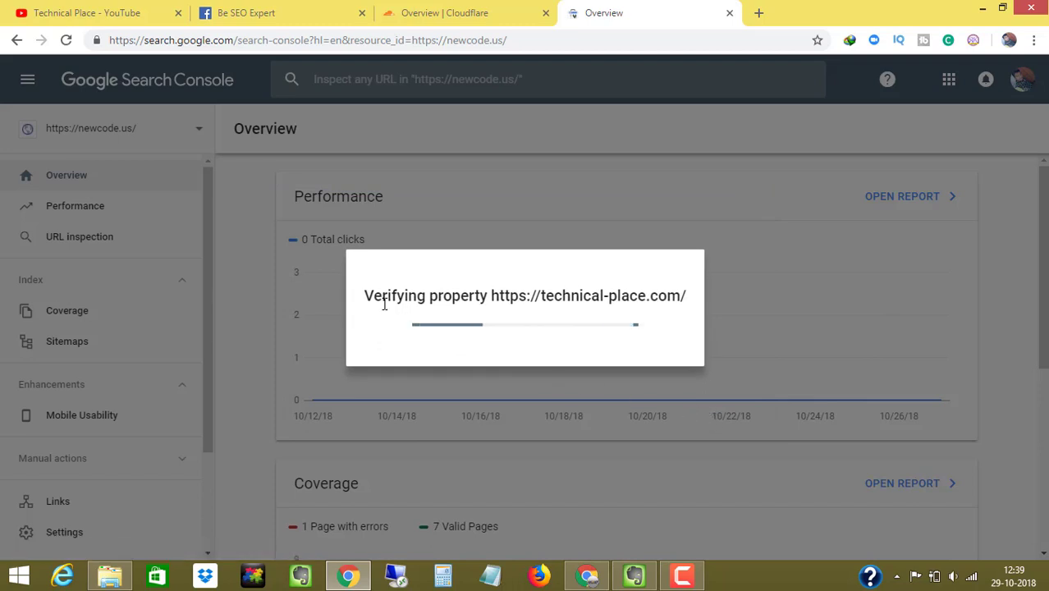
drag(381, 301, 398, 301)
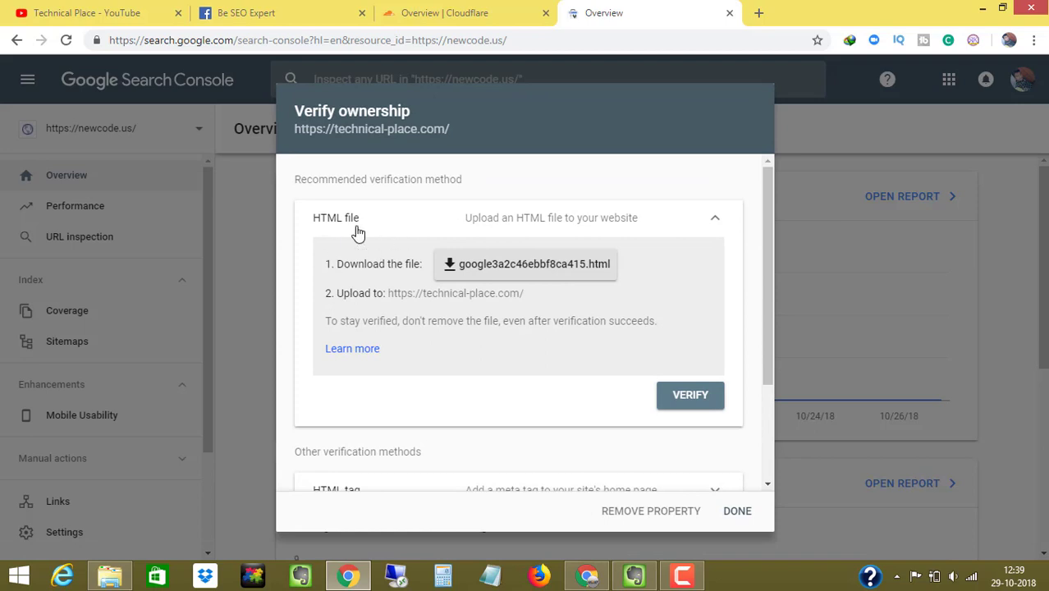
- Expand the HTML tag verification method and copy its google-site-verification meta tag
drag(769, 221, 778, 373)
click(326, 351)
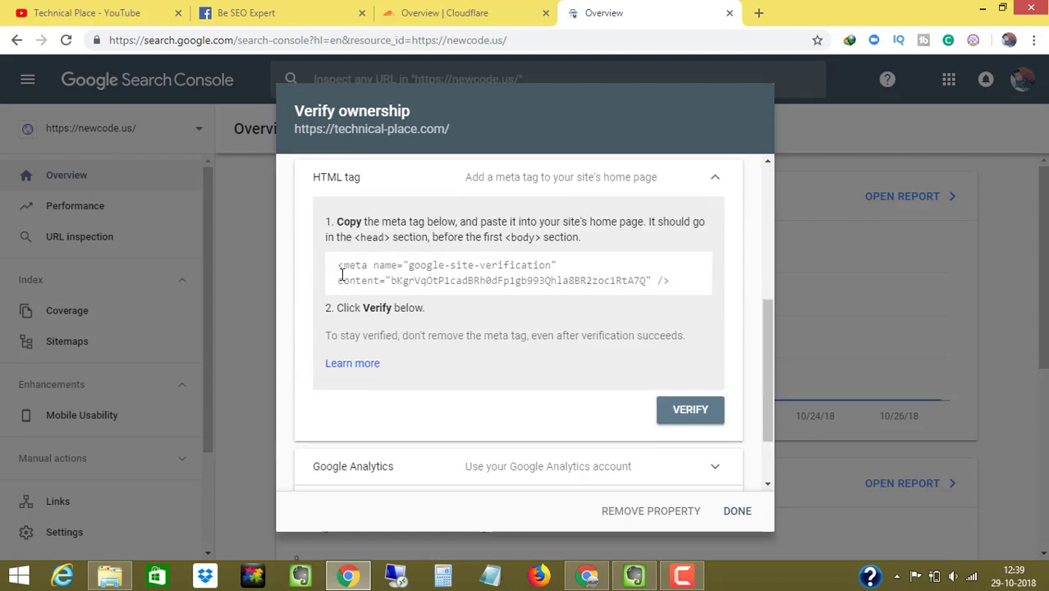
drag(335, 272, 684, 287)
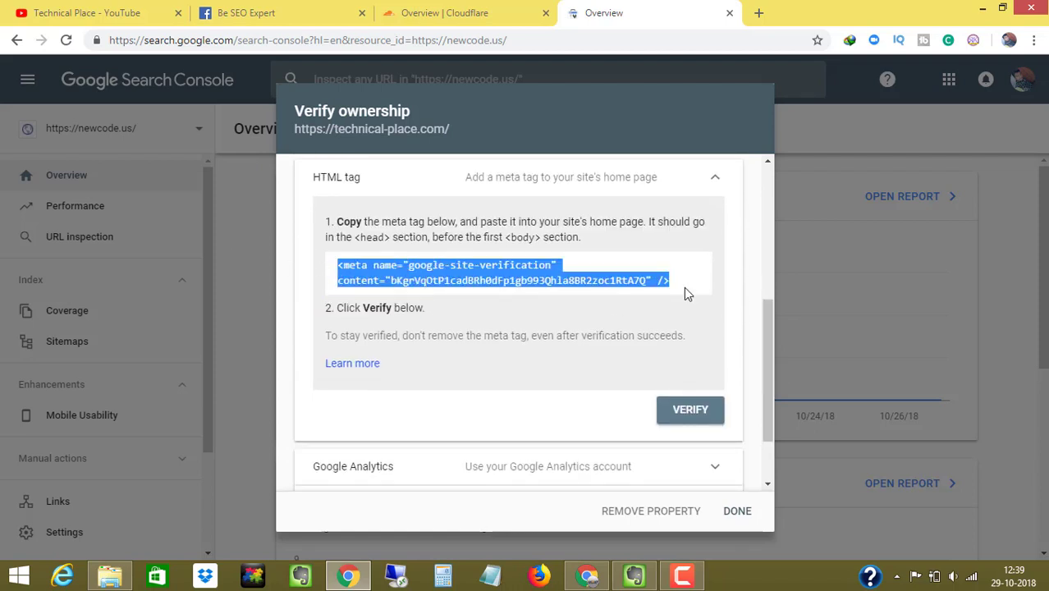
right_click(512, 277)
click(515, 274)
- Switch to the technical-place.com WordPress dashboard and open the list of installed plugins
click(587, 574)
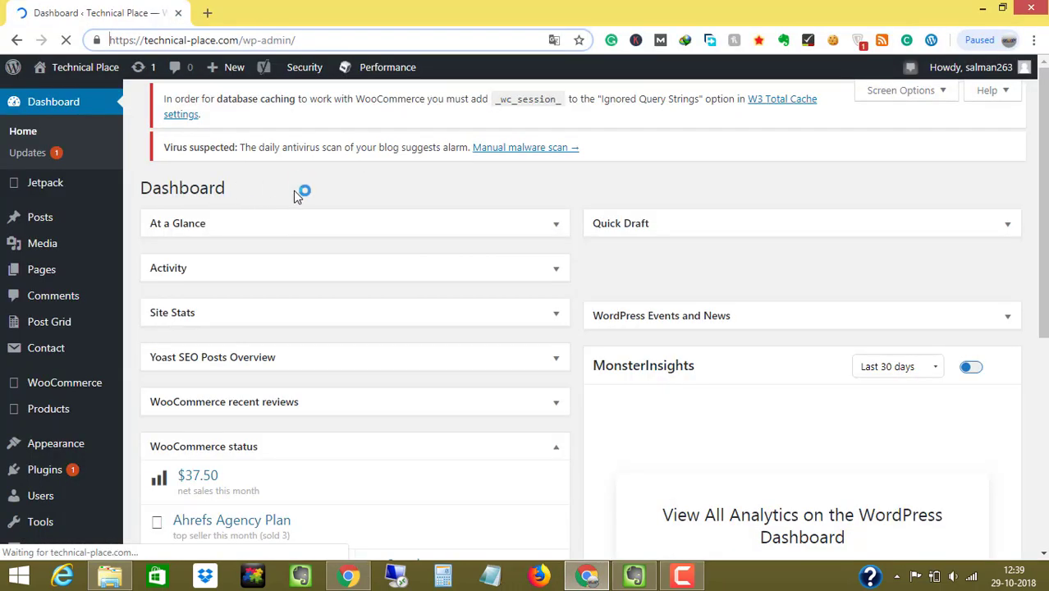
scroll(559, 211, down, 2)
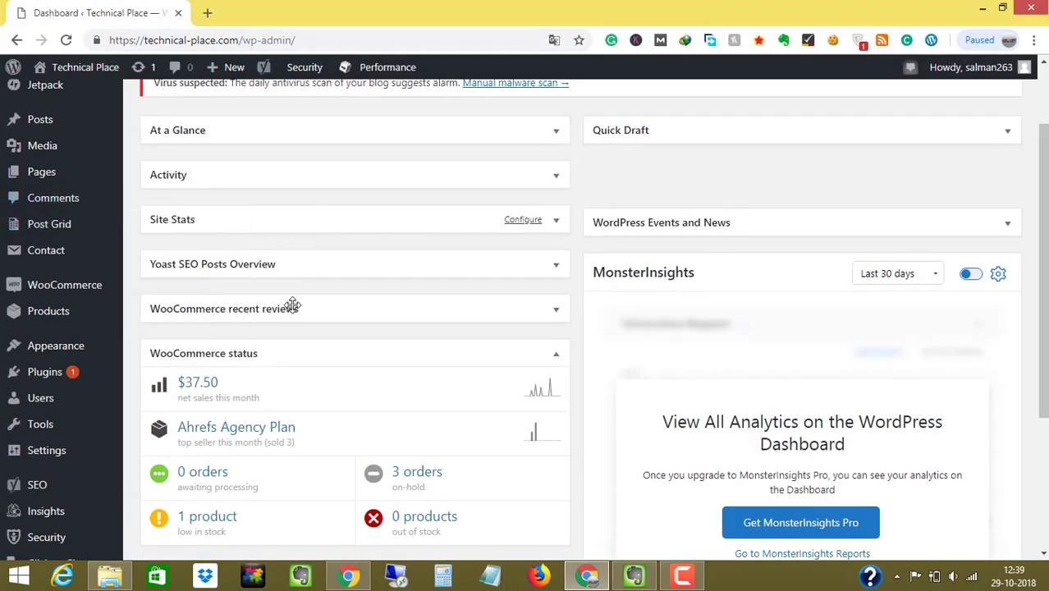
mouse_move(80, 363)
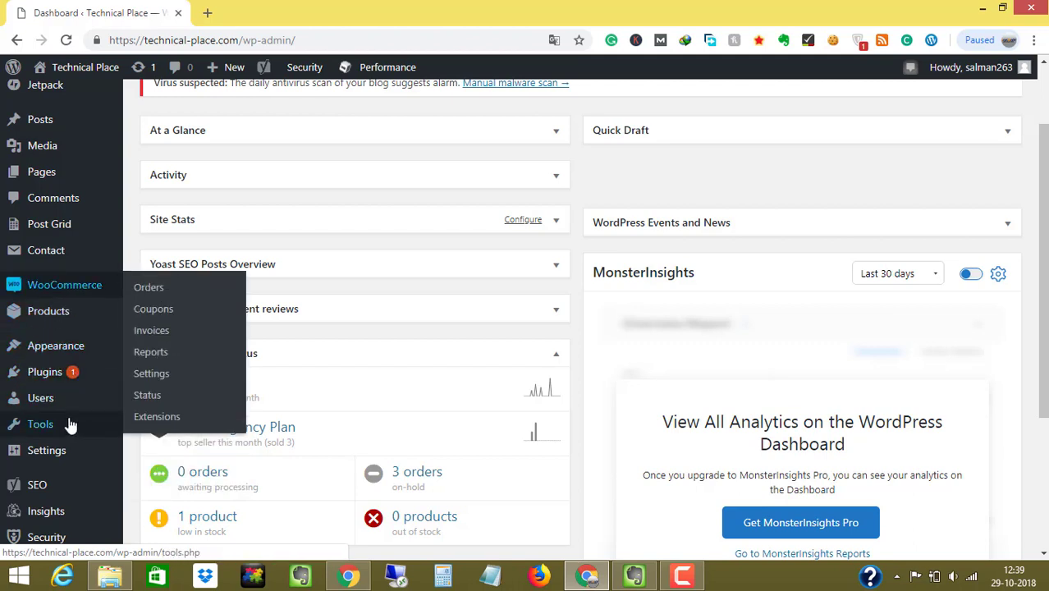
mouse_move(29, 376)
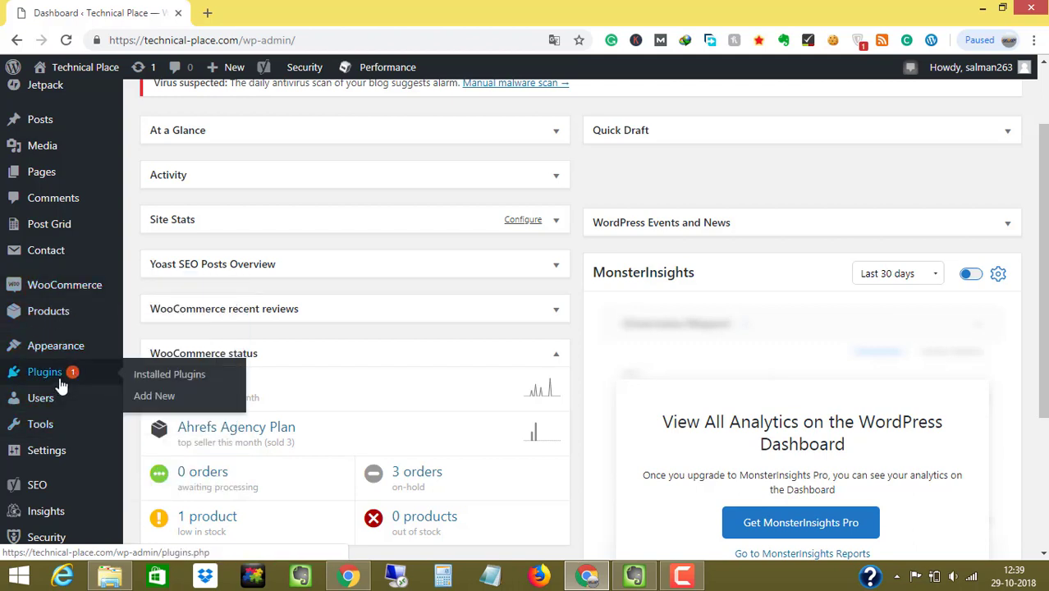
click(170, 378)
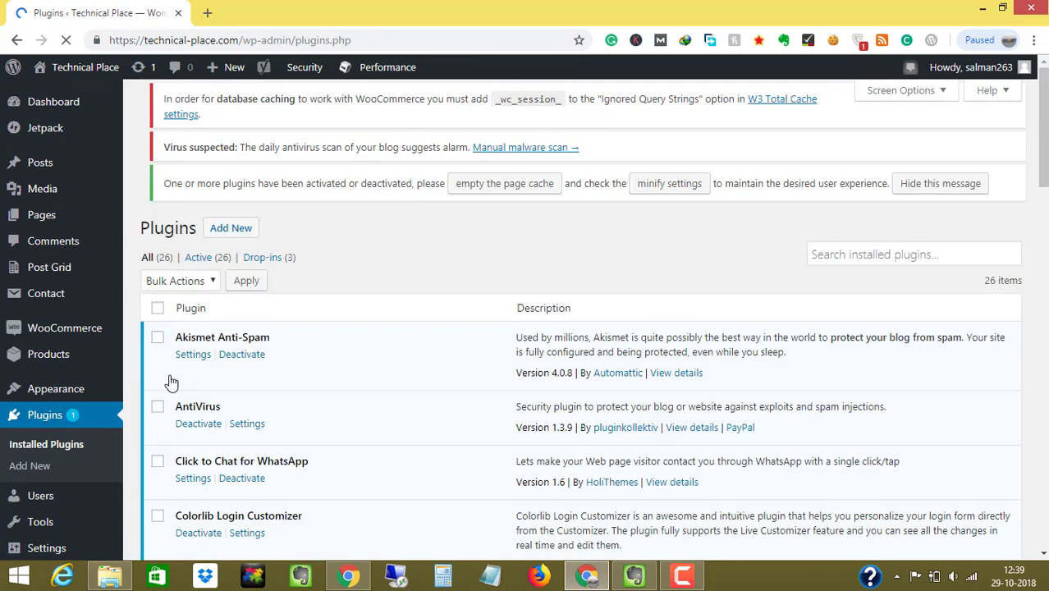
- Deactivate the iThemes Security plugin
scroll(1019, 131, down, 2)
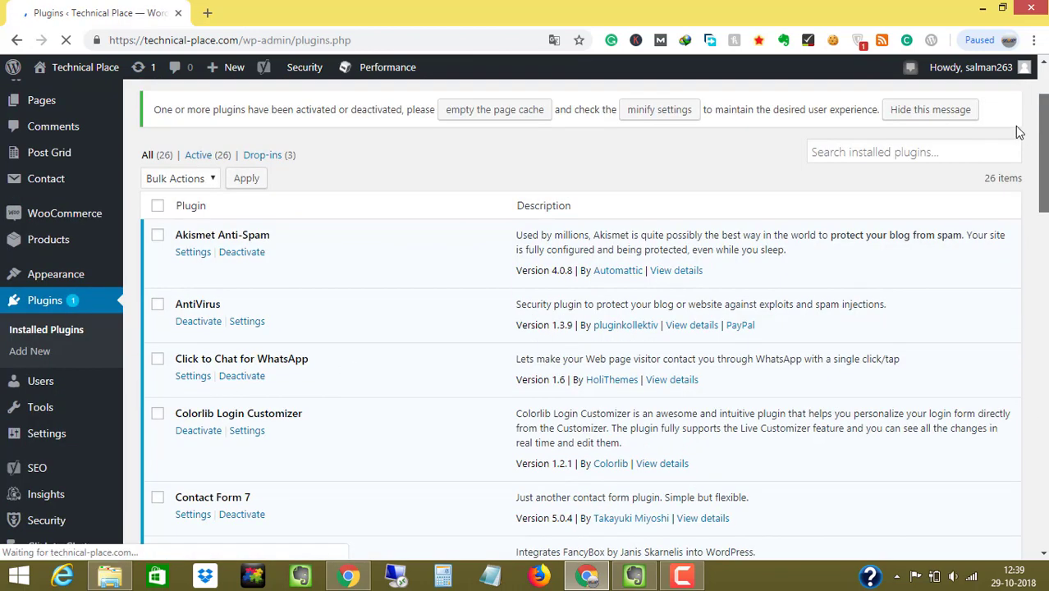
scroll(1046, 172, down, 4)
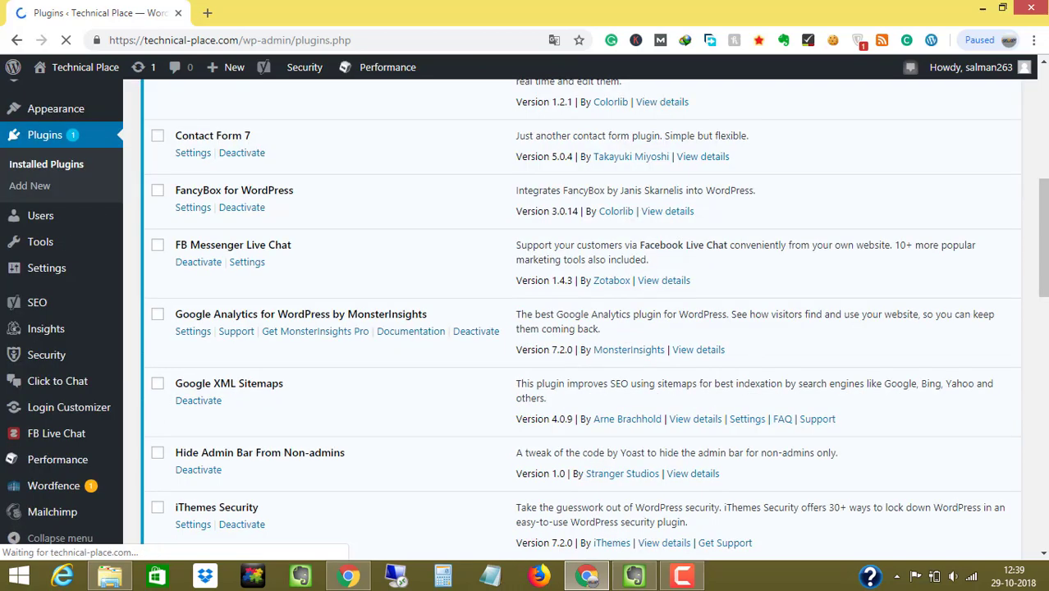
scroll(523, 320, down, 4)
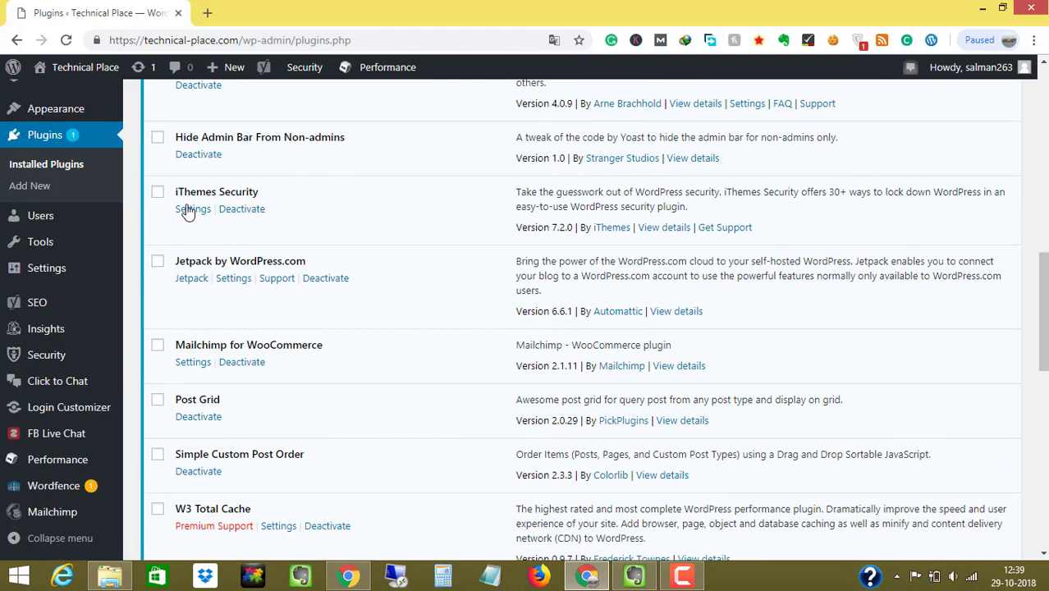
click(249, 211)
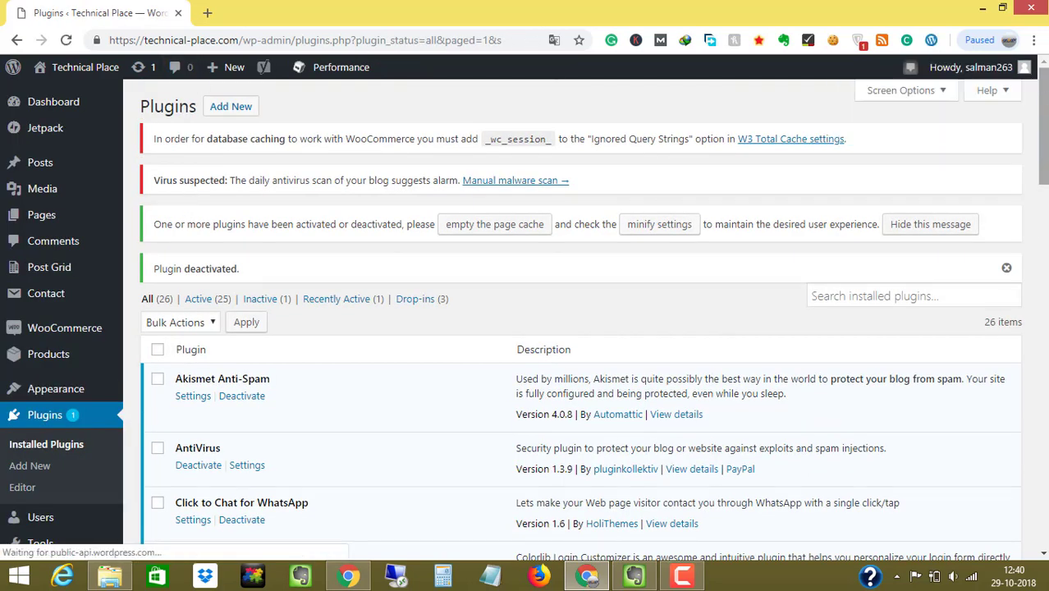
- Deactivate the Wordfence Security plugin in the installed plugins list
scroll(1045, 191, down, 4)
scroll(1045, 190, down, 5)
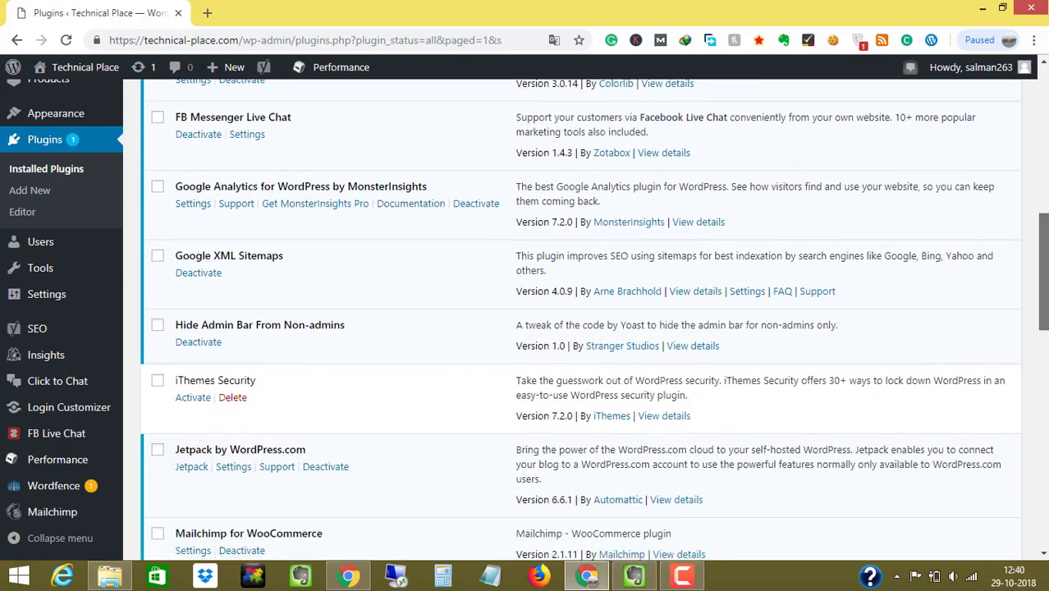
scroll(1046, 303, down, 2)
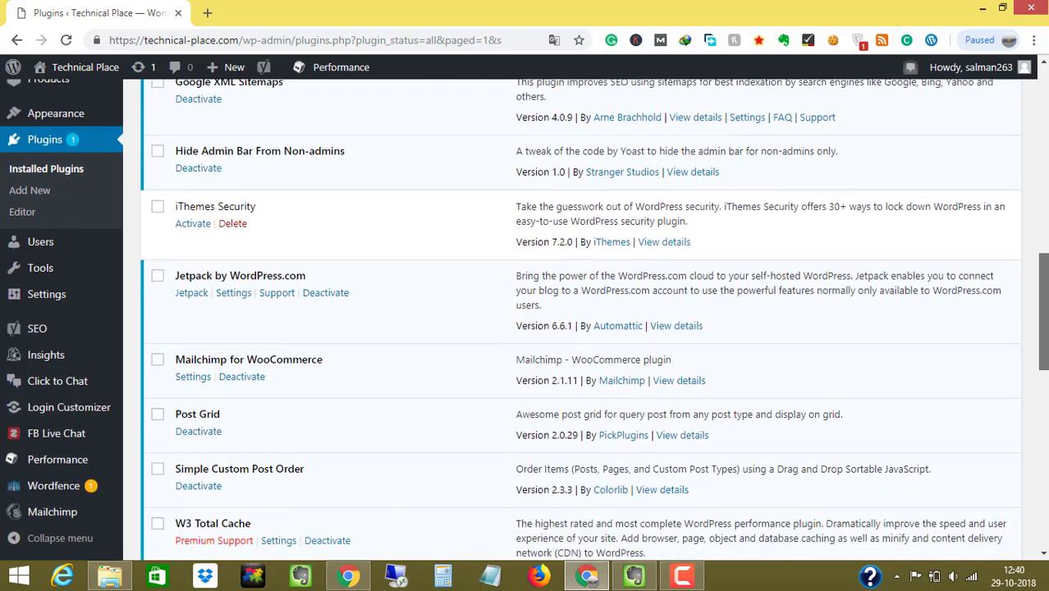
scroll(1045, 304, down, 2)
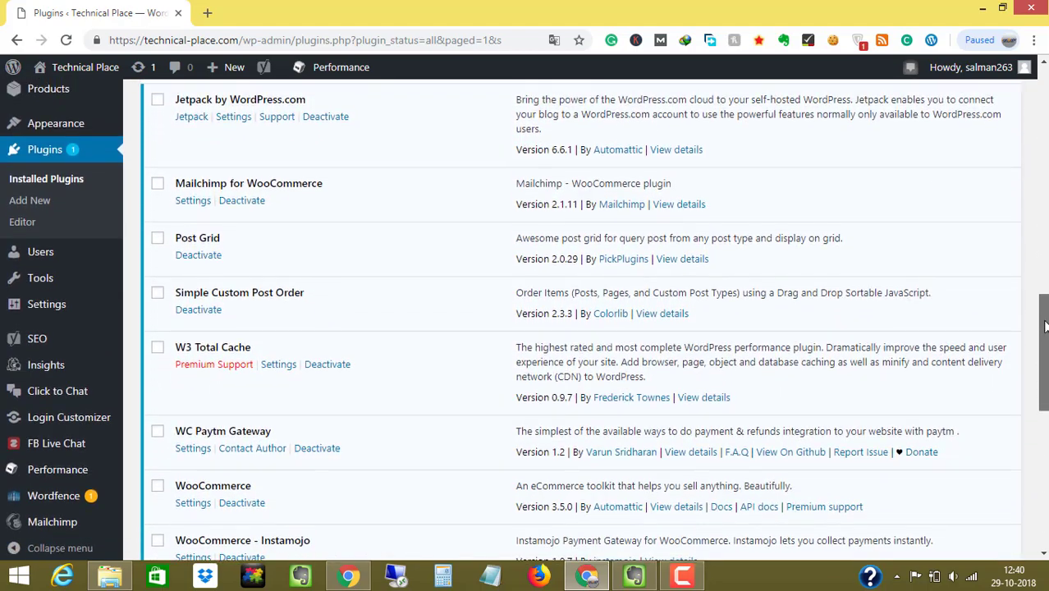
scroll(1041, 406, down, 4)
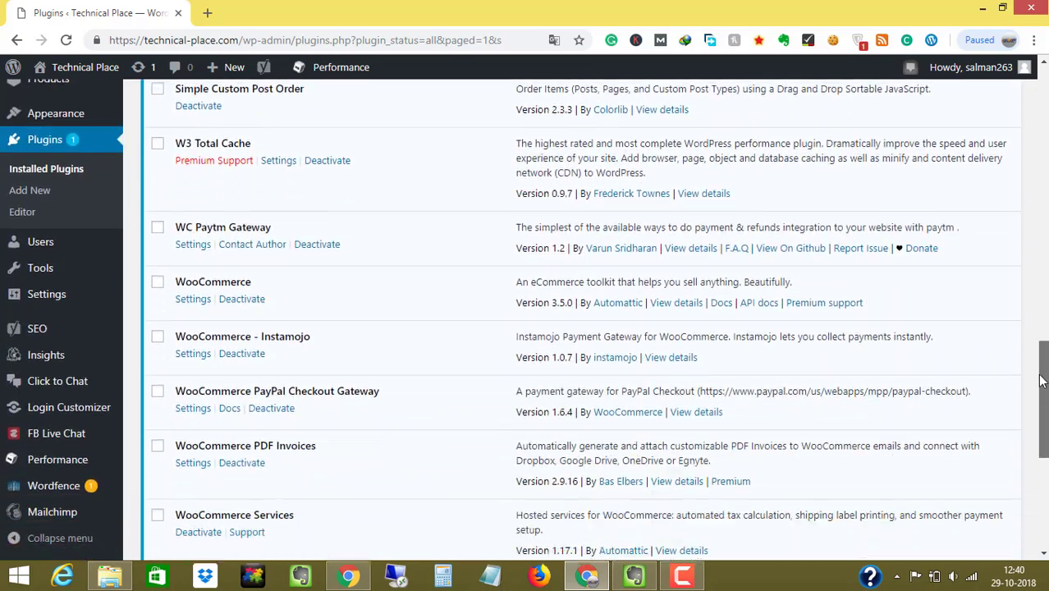
scroll(1041, 407, down, 1)
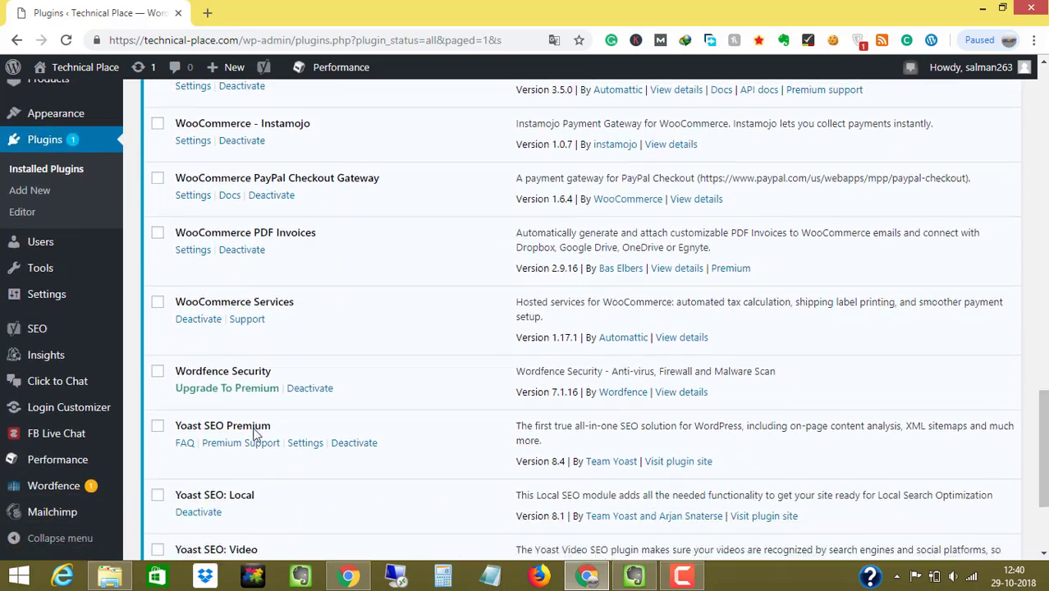
drag(204, 369, 268, 371)
click(308, 388)
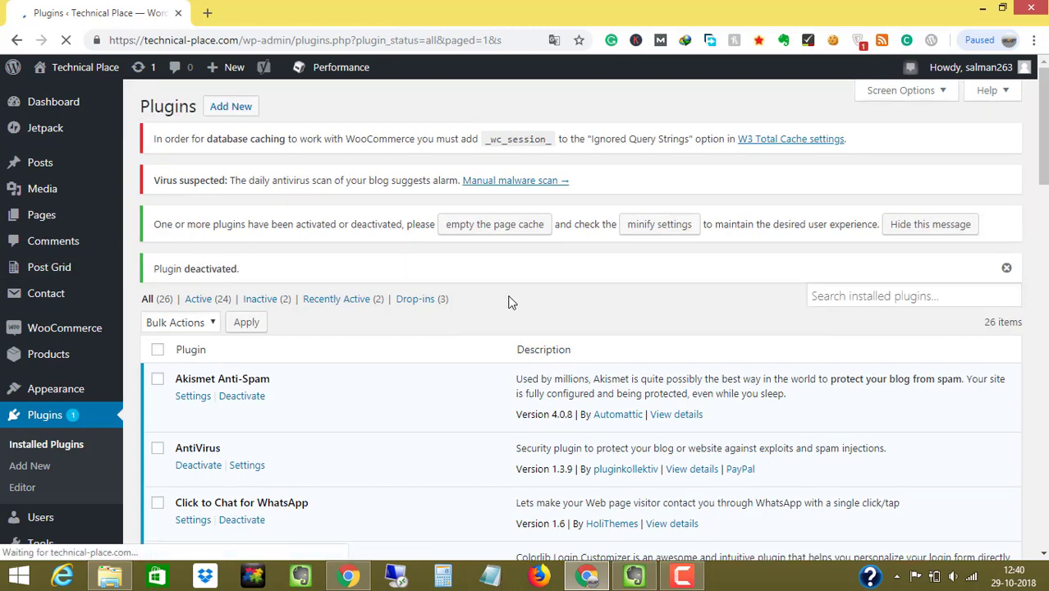
- Open the theme file editor in the WordPress Appearance settings
scroll(1048, 151, down, 1)
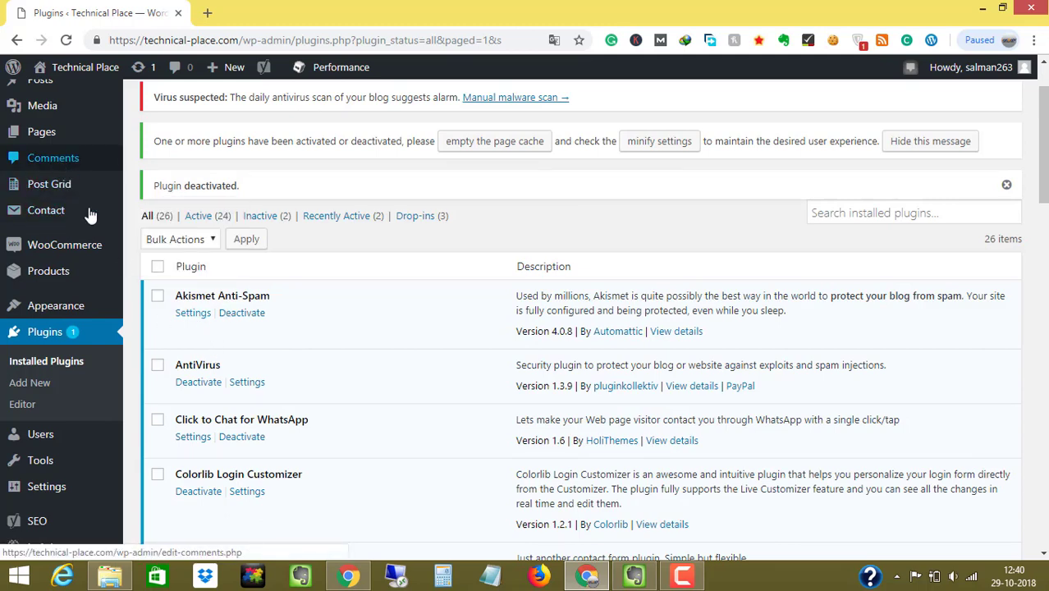
mouse_move(61, 312)
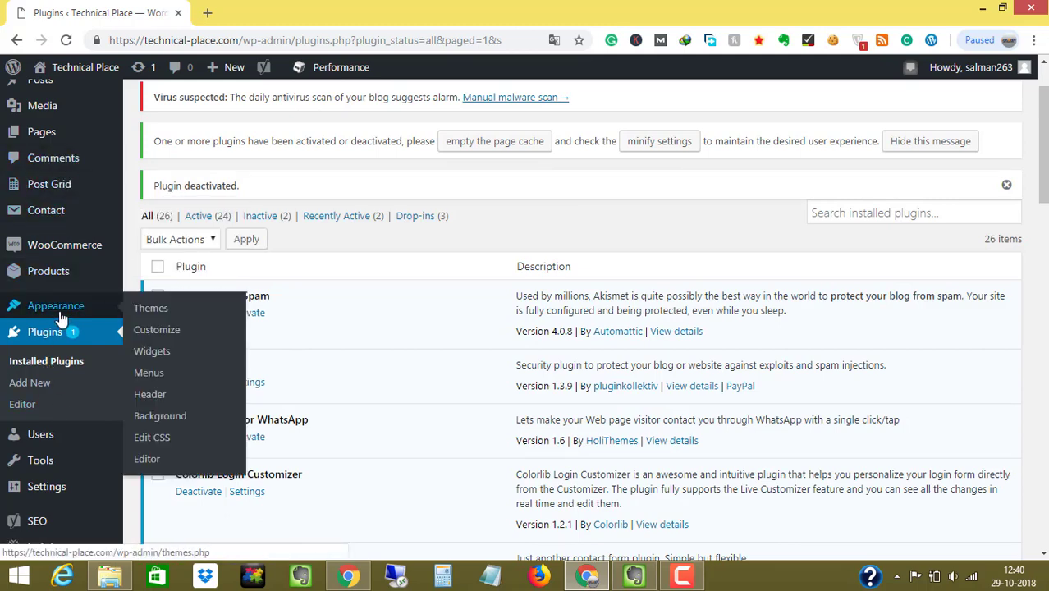
click(145, 461)
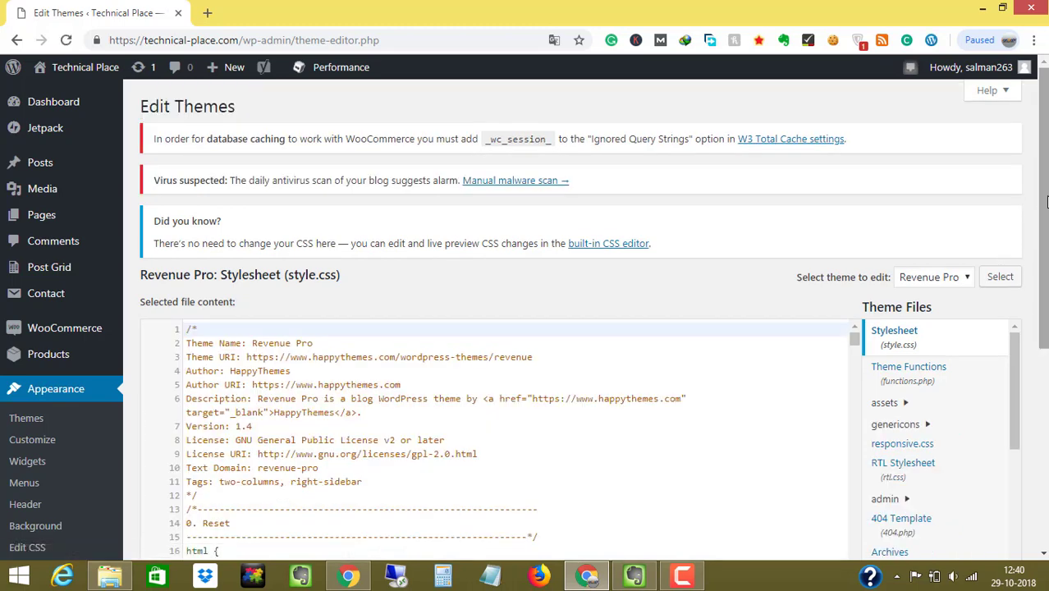
scroll(1041, 229, down, 1)
- Switch to Search Console, copy the google-site-verification meta tag again, and check its placement instructions
click(348, 577)
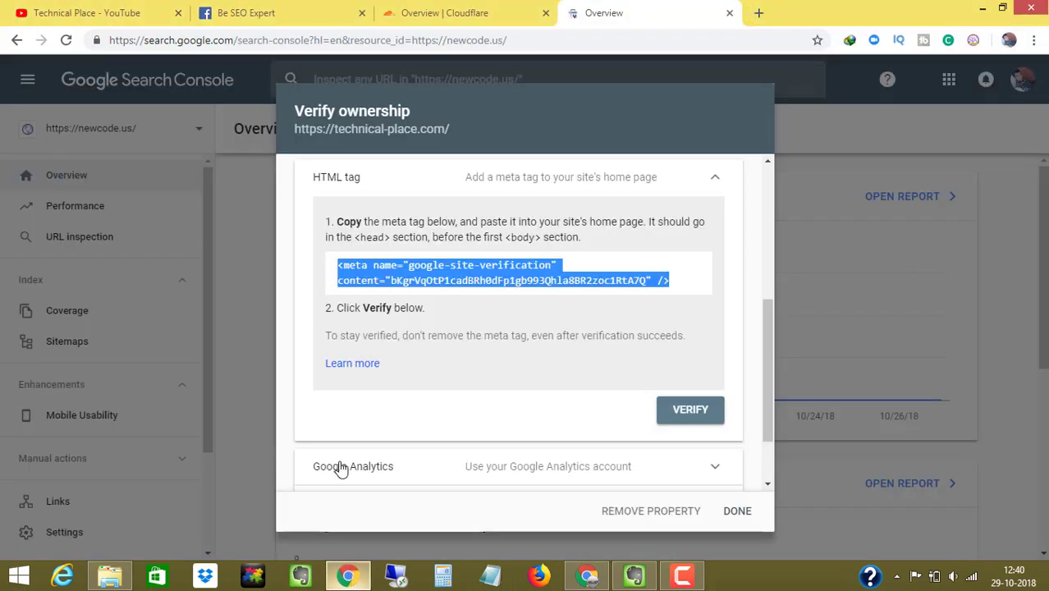
right_click(381, 270)
click(394, 273)
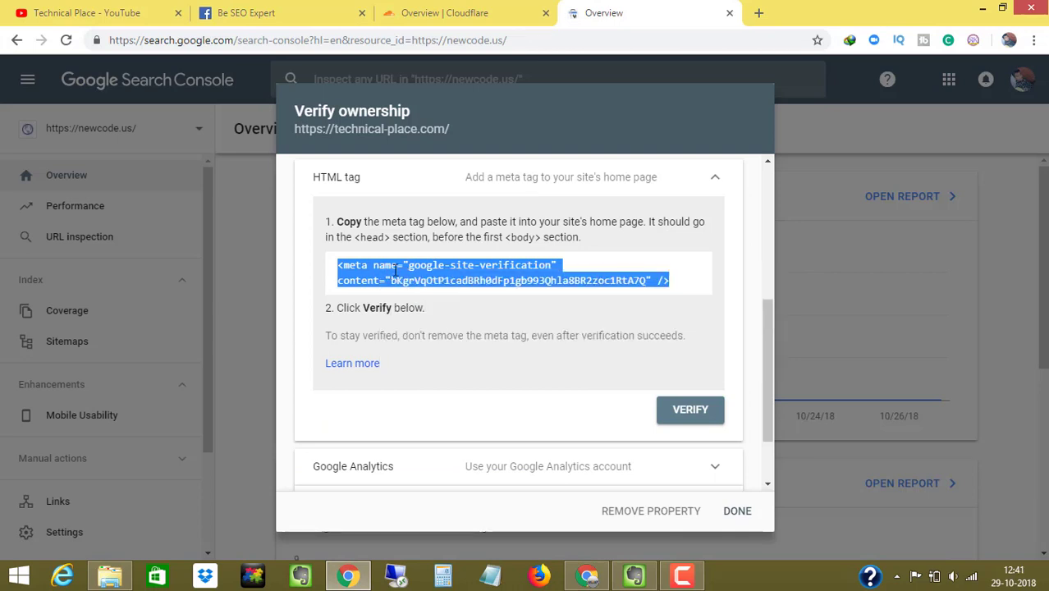
drag(355, 237, 535, 233)
click(495, 239)
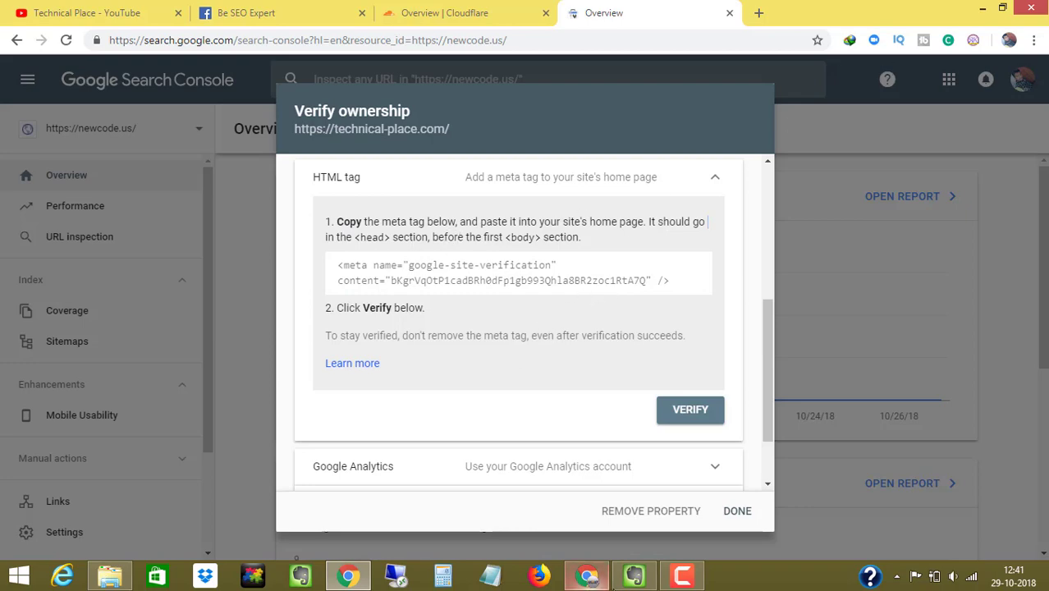
- Switch back to the WordPress theme editor and open the Theme Header file (header.php) of the Revenue Pro theme
click(588, 576)
scroll(1041, 246, down, 1)
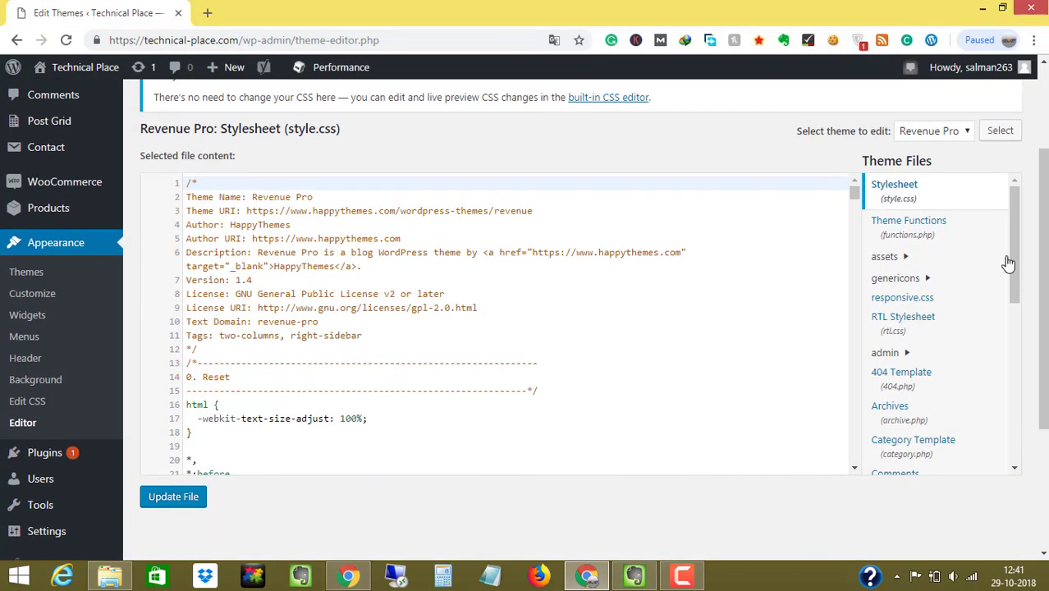
click(915, 134)
click(915, 134)
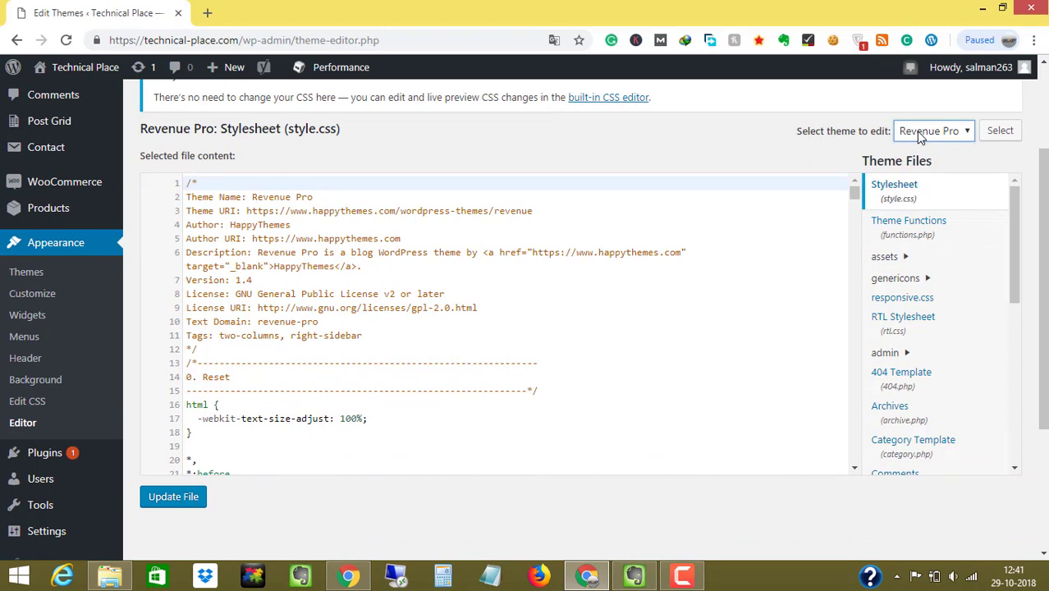
click(914, 134)
click(915, 134)
drag(1010, 209, 1011, 270)
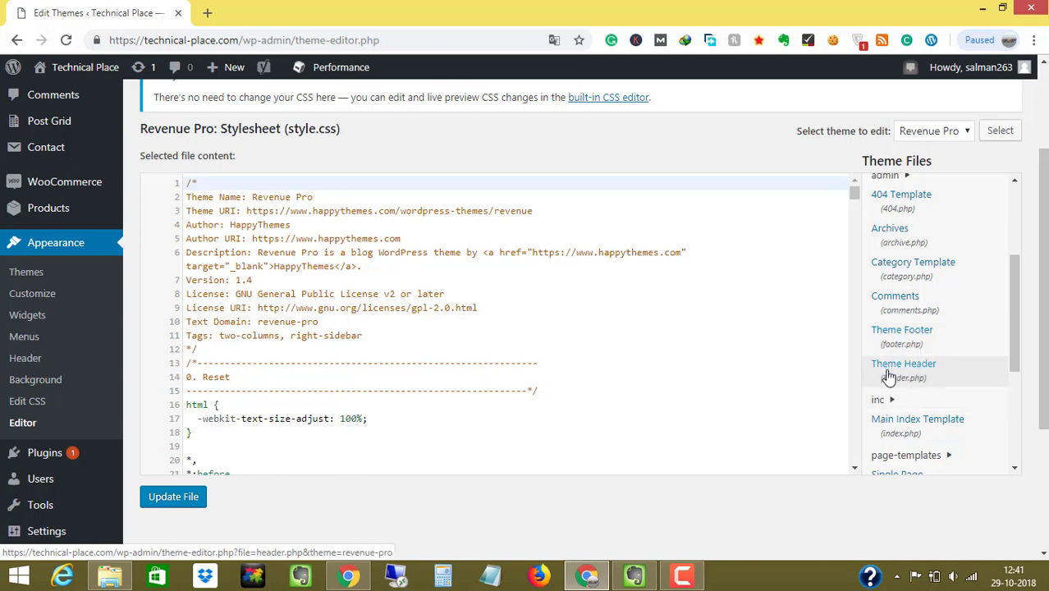
click(888, 375)
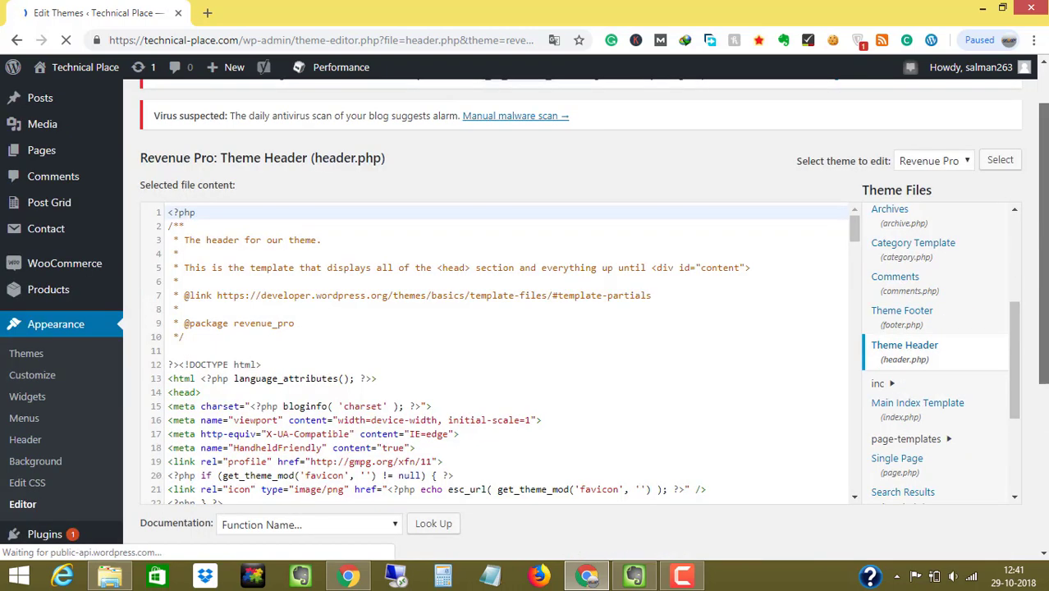
- Recheck the placement instructions in Search Console, and paste the google-site-verification meta tag on a new line directly below <head> in header.php
click(326, 538)
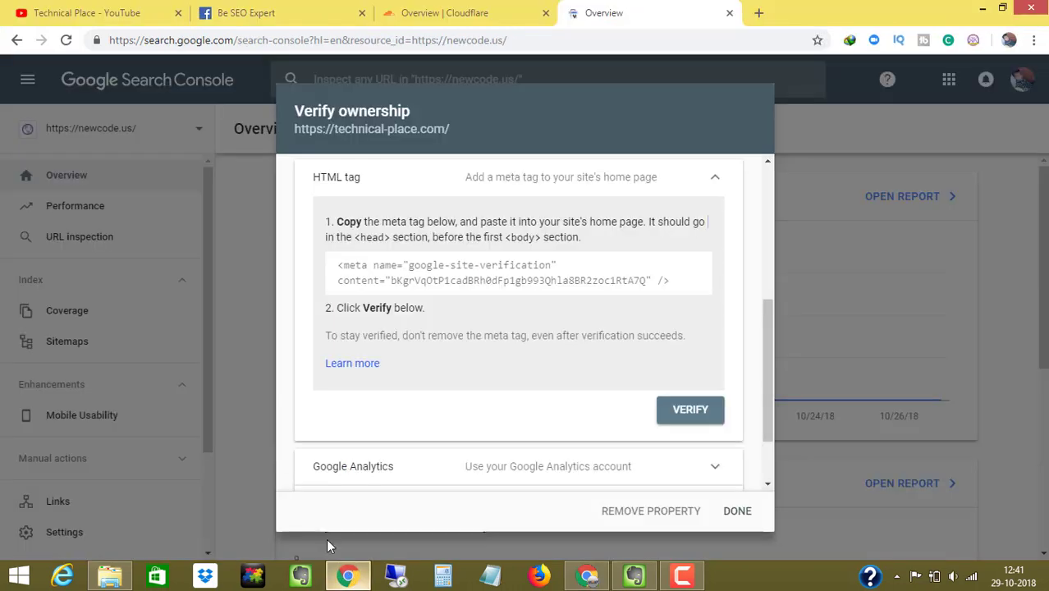
drag(326, 237, 520, 239)
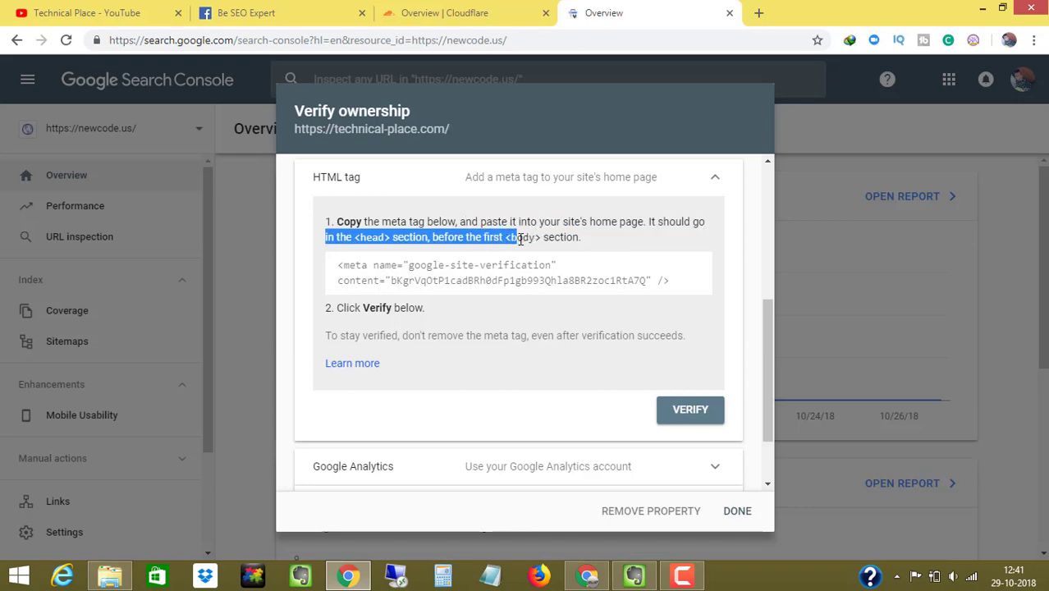
click(503, 237)
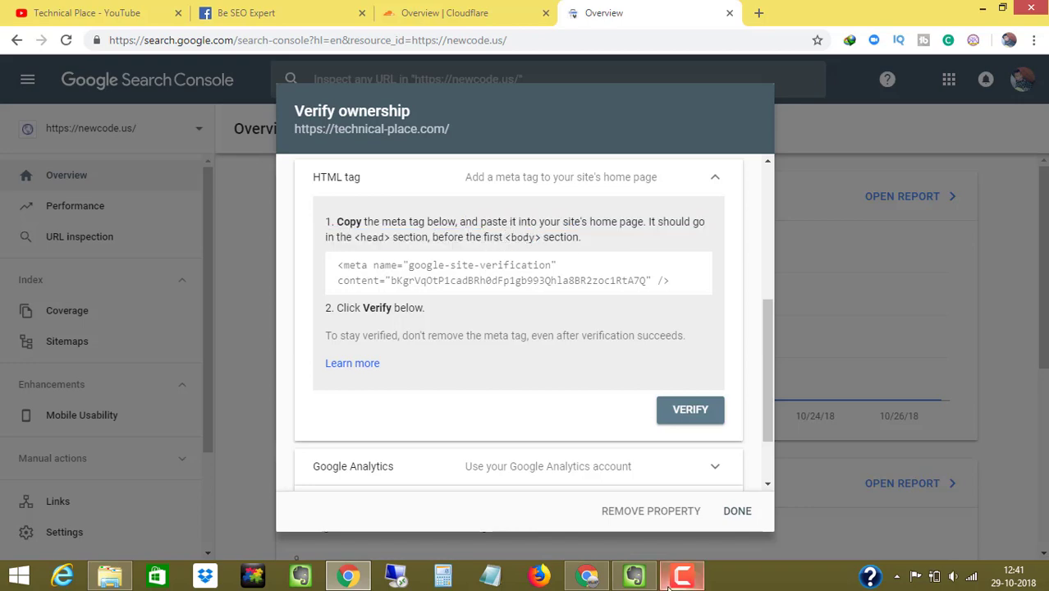
click(587, 577)
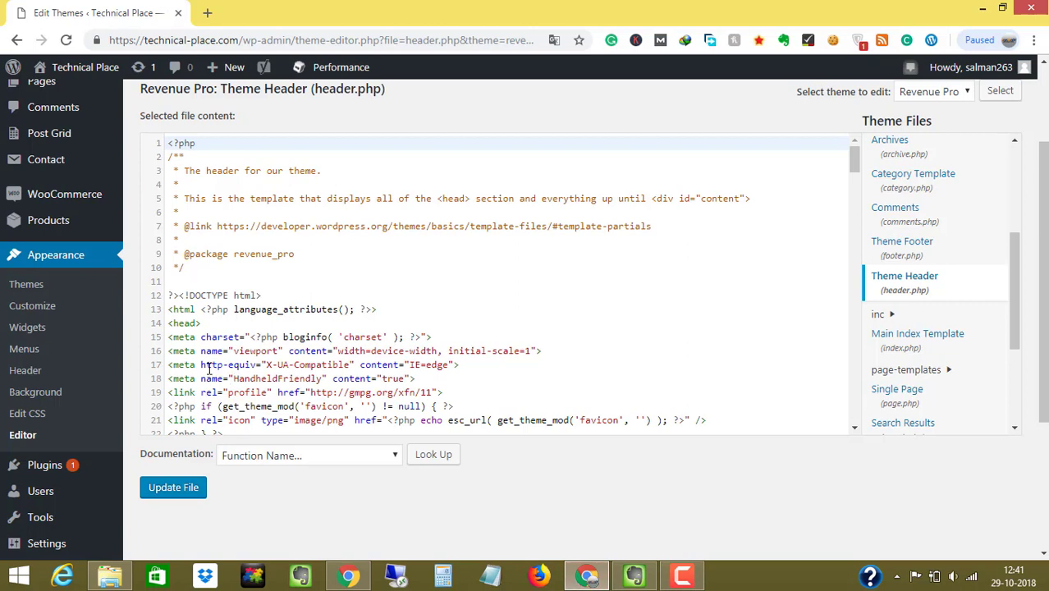
click(201, 323)
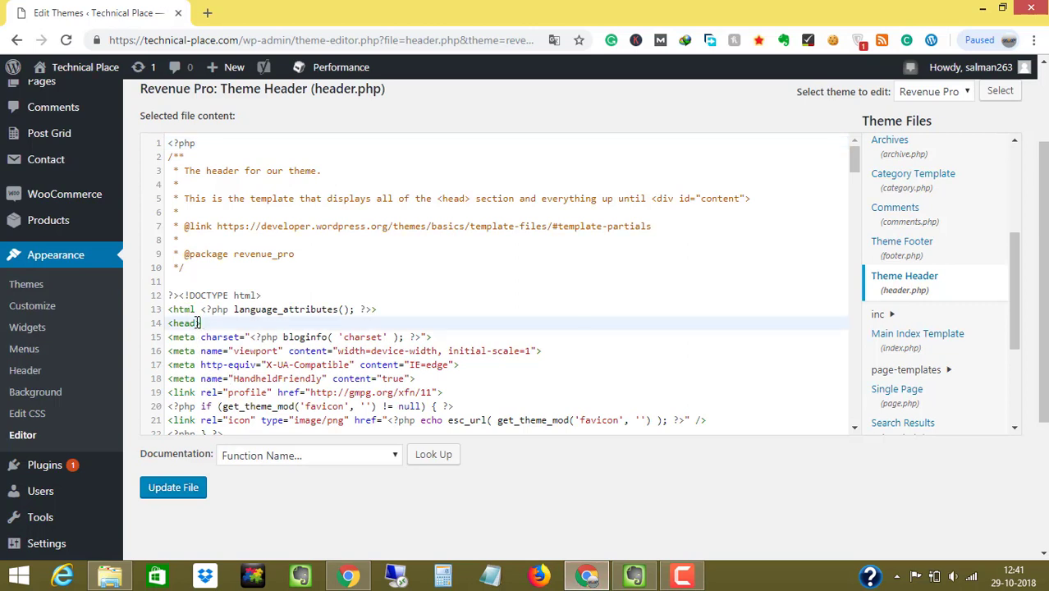
drag(198, 324, 164, 326)
click(201, 322)
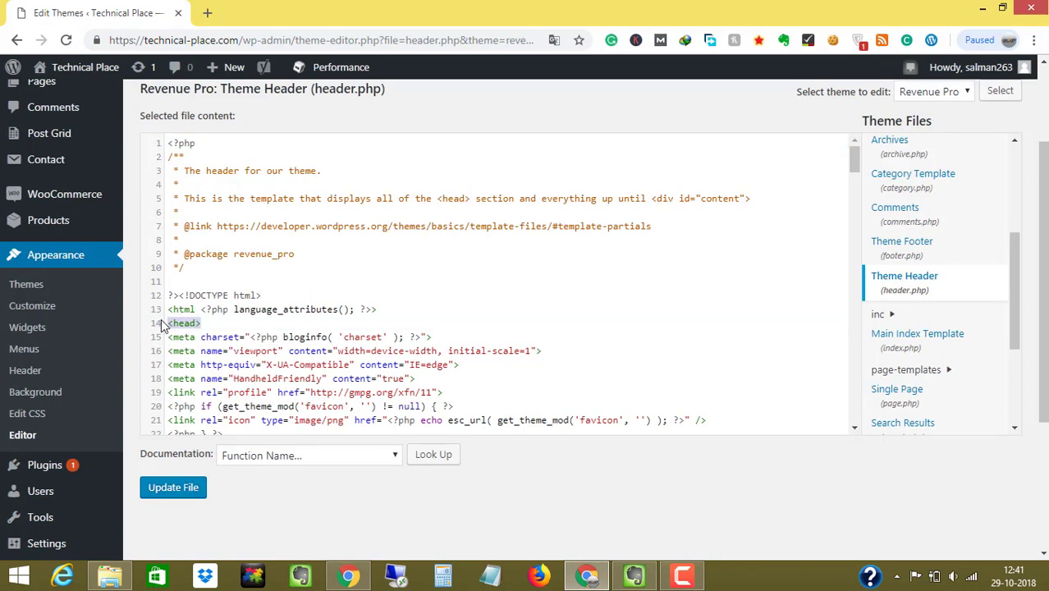
click(206, 324)
key(Return)
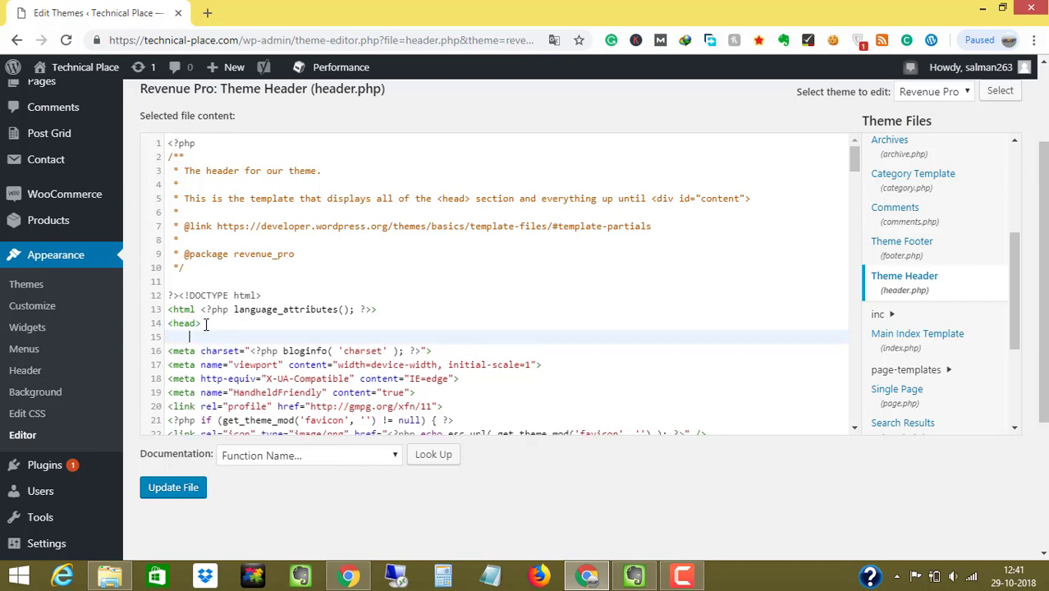
text(<meta name="google-site-verification" content="bKgrVqOtP1cadBRh0dFp1gb993Qhla8BR2zoc1RtA7Q" />)
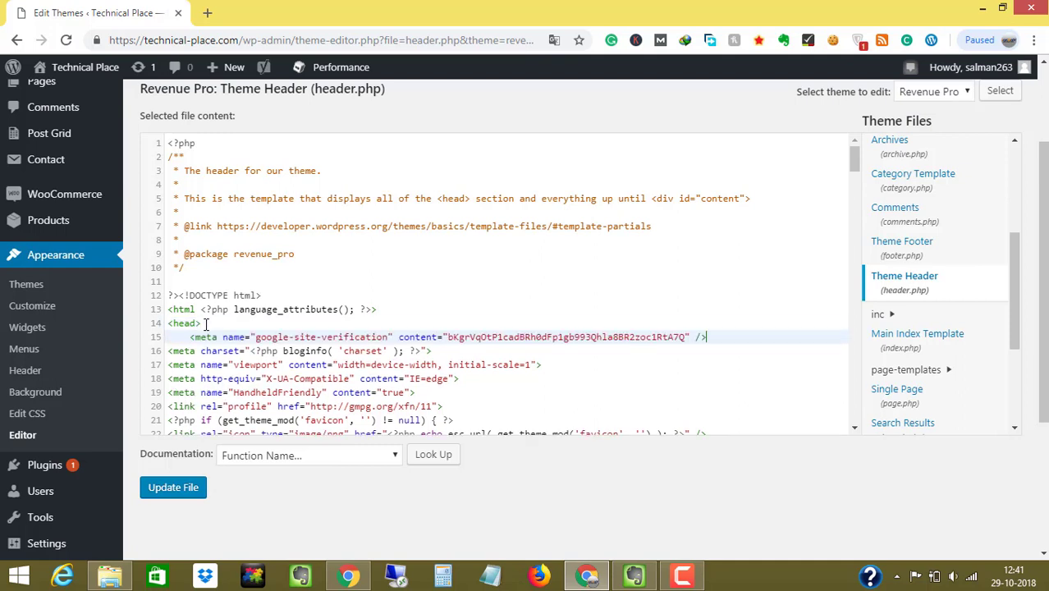
click(185, 491)
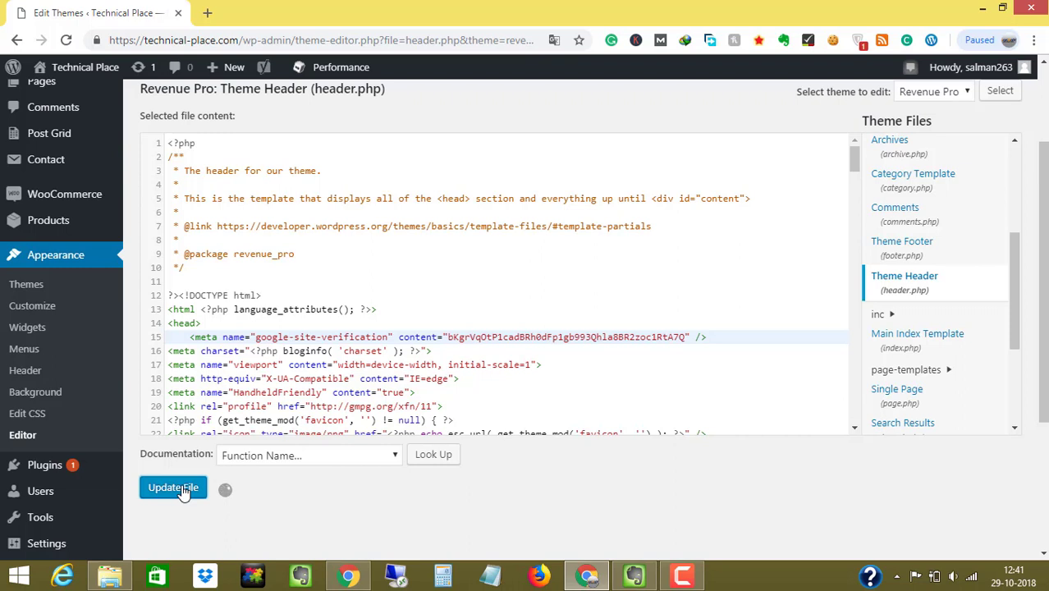
drag(162, 491, 302, 495)
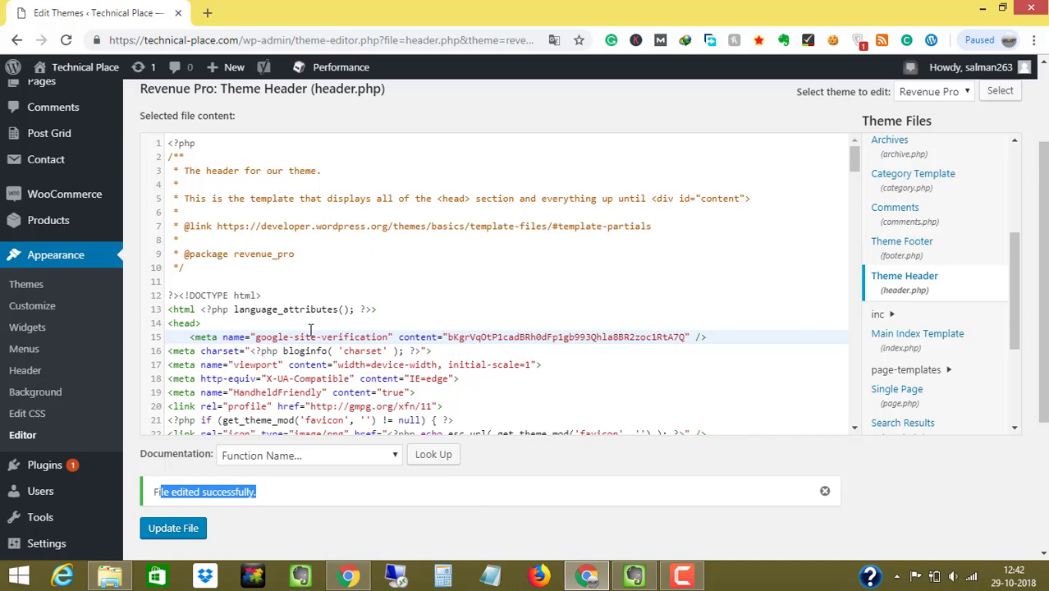
click(348, 576)
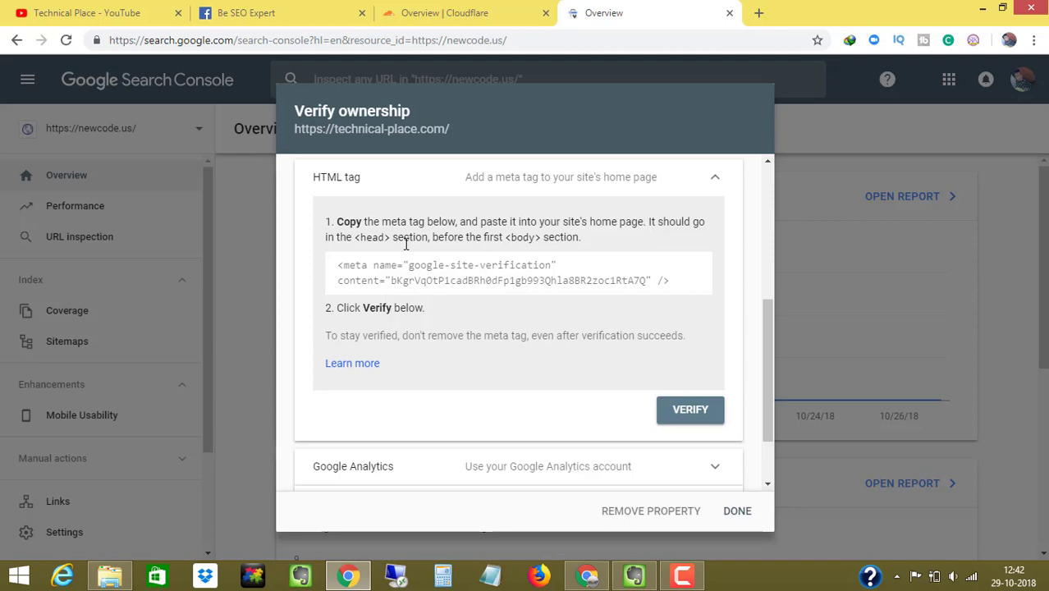
click(692, 411)
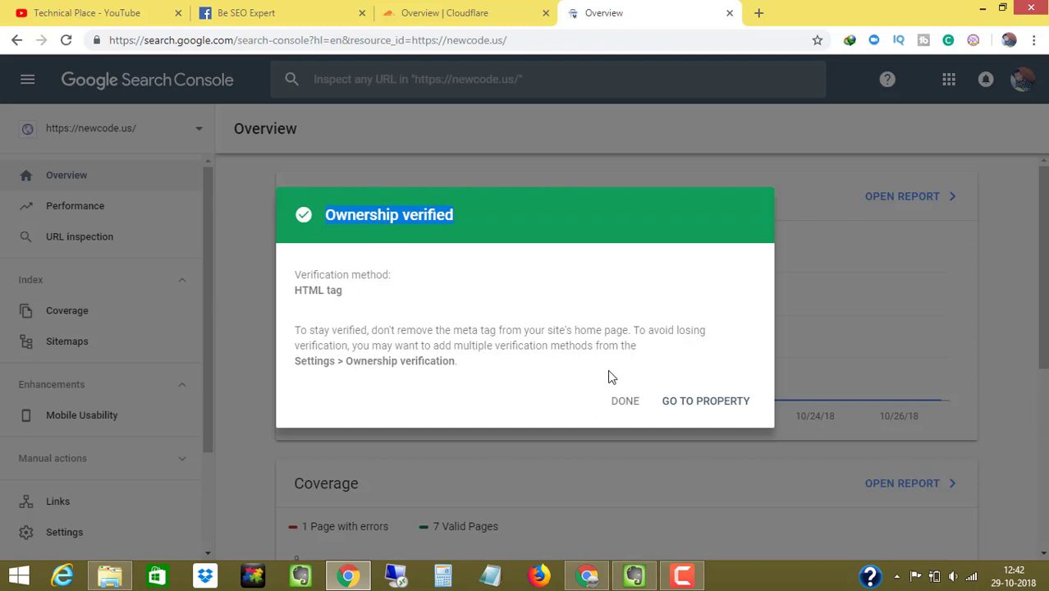
click(624, 403)
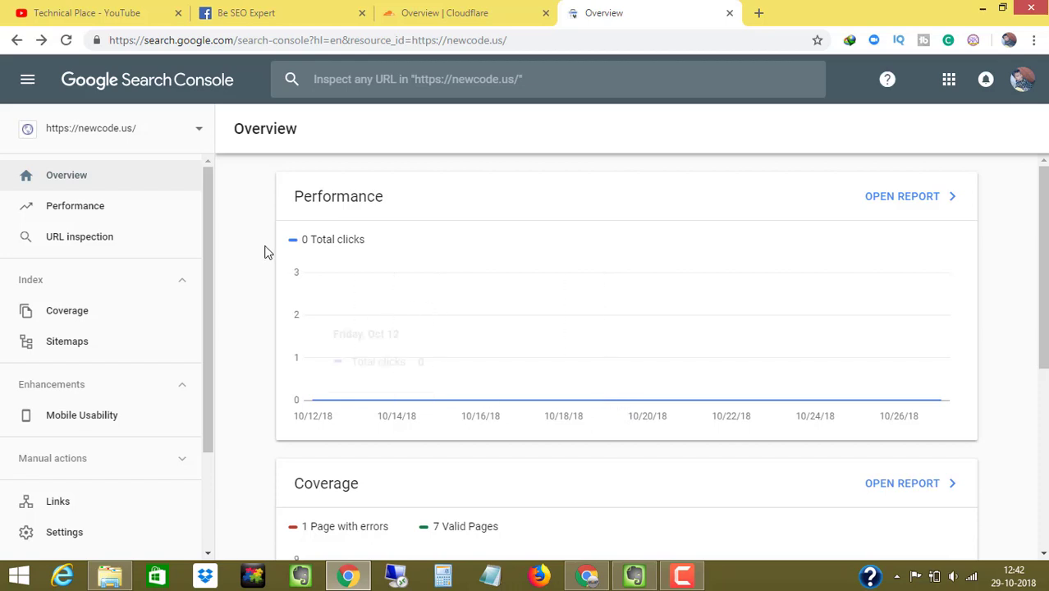
click(170, 148)
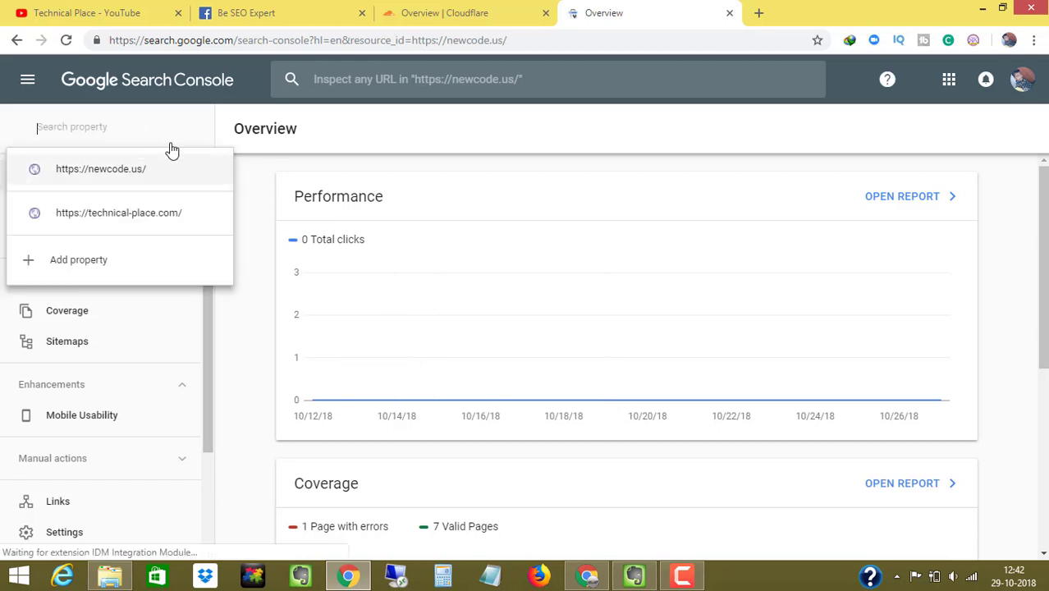
click(122, 213)
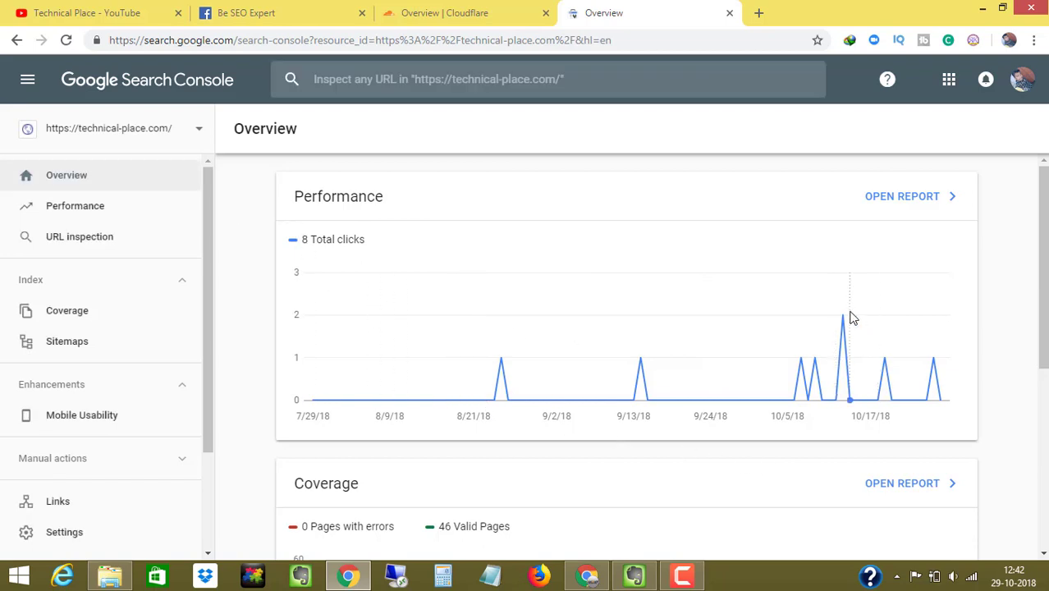
scroll(911, 395, down, 1)
scroll(885, 389, down, 1)
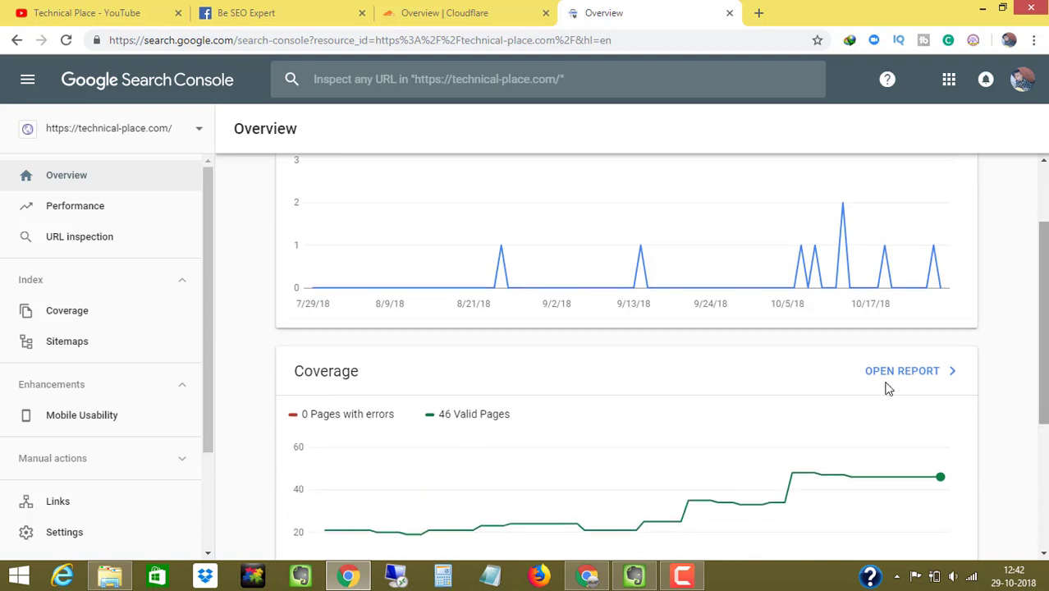
scroll(986, 340, down, 2)
scroll(448, 304, down, 3)
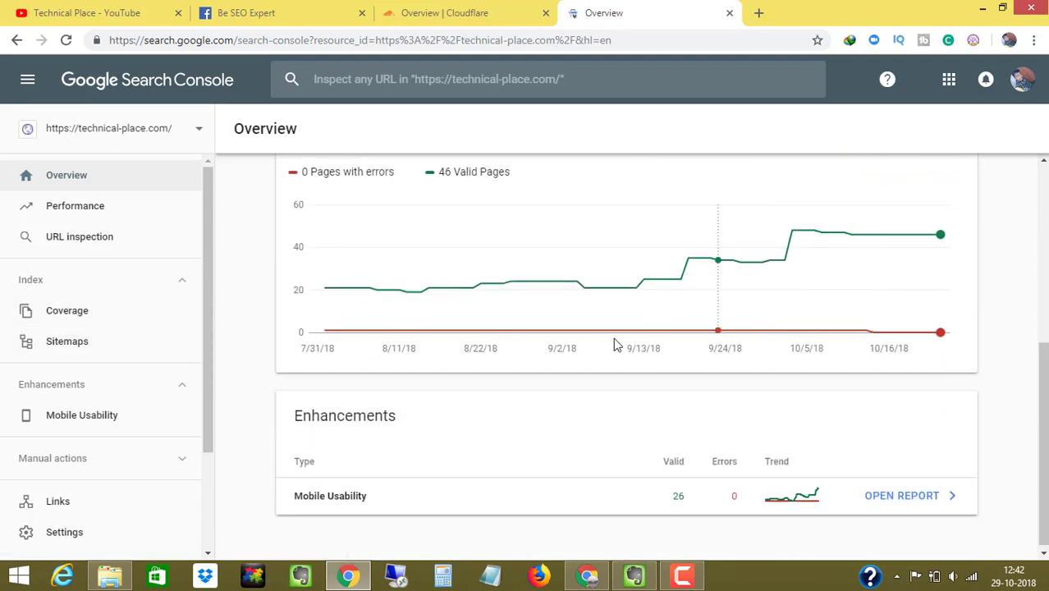
scroll(1035, 367, up, 2)
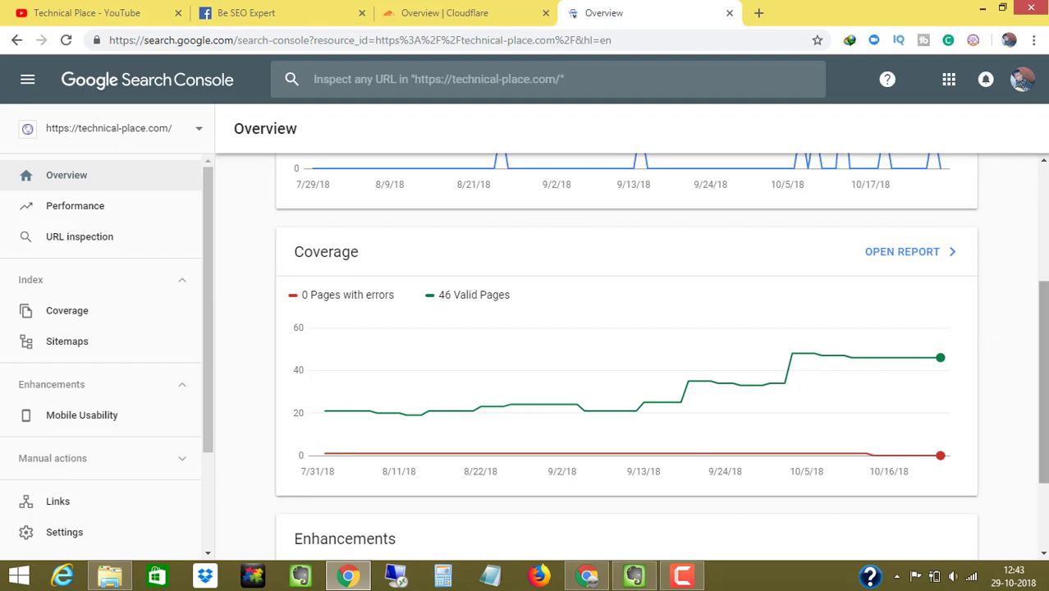
scroll(1043, 378, up, 1)
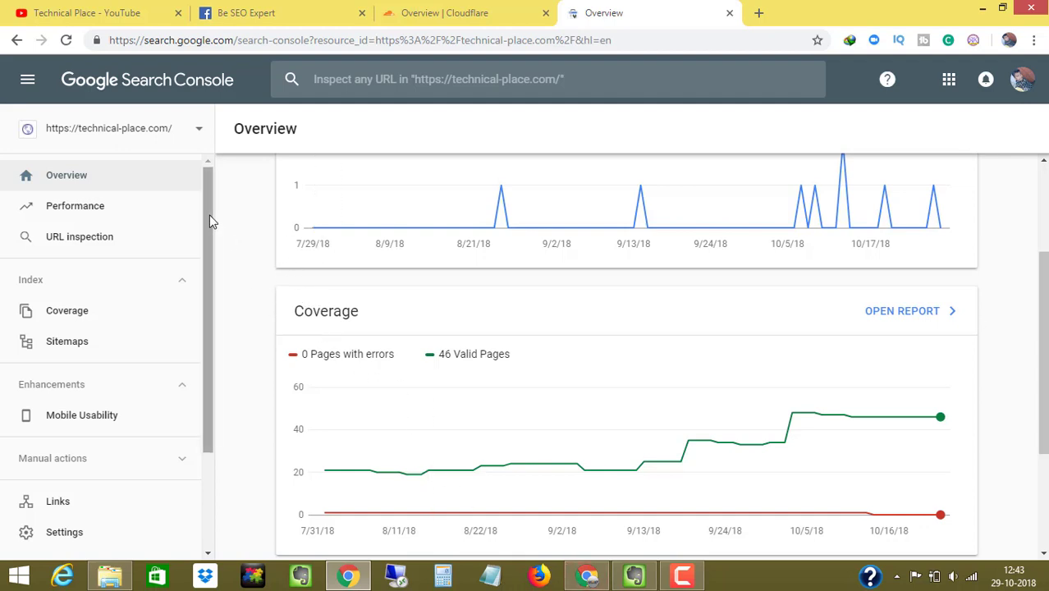
- Review the Be SEO Expert Training Lecture - 13 outline in Evernote, and return to the Search Console window in Chrome
scroll(211, 223, down, 1)
click(632, 577)
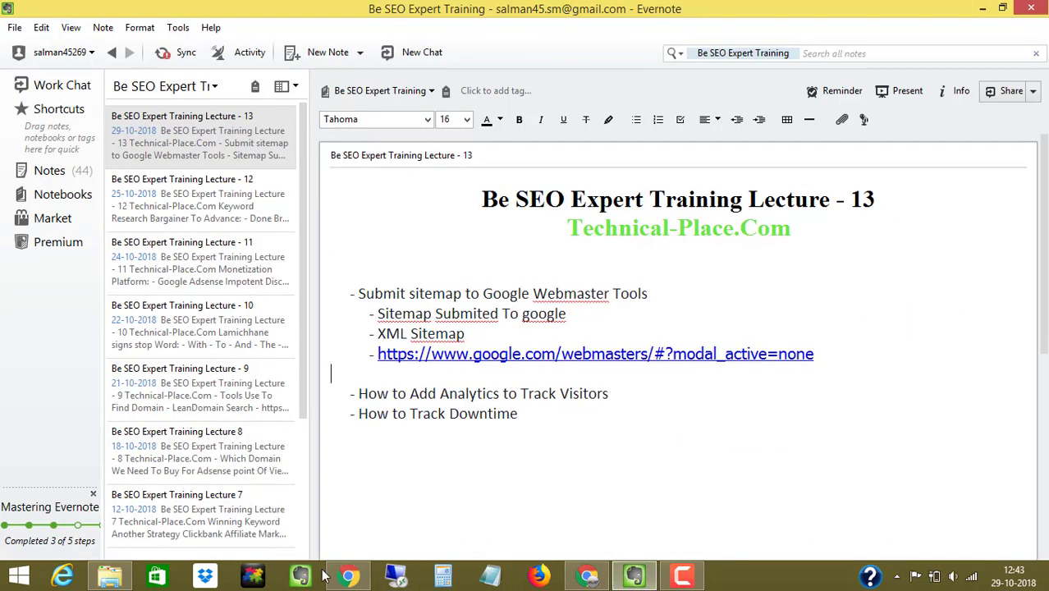
click(348, 577)
click(347, 578)
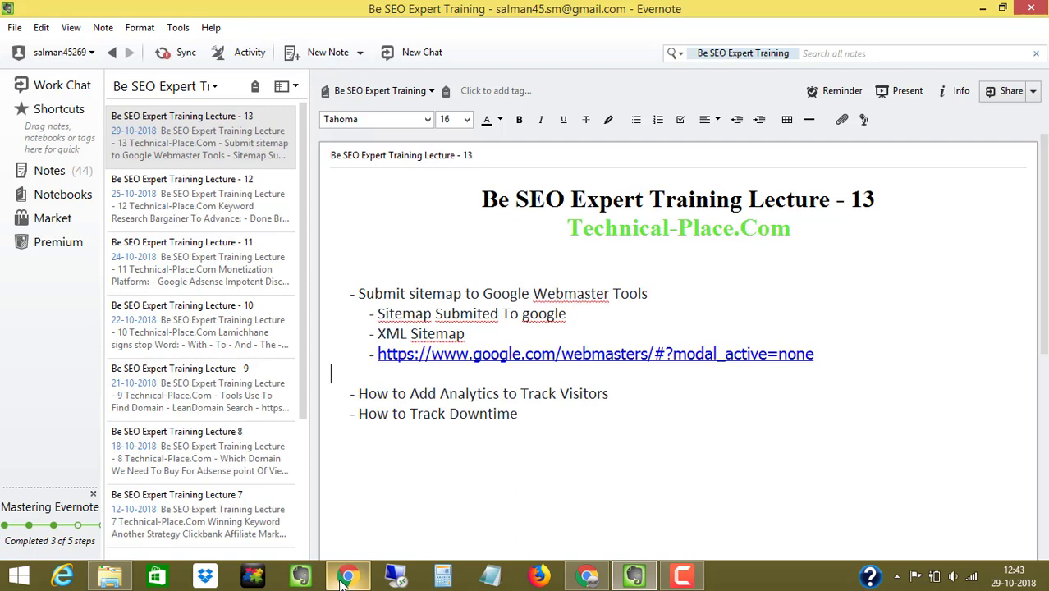
click(344, 578)
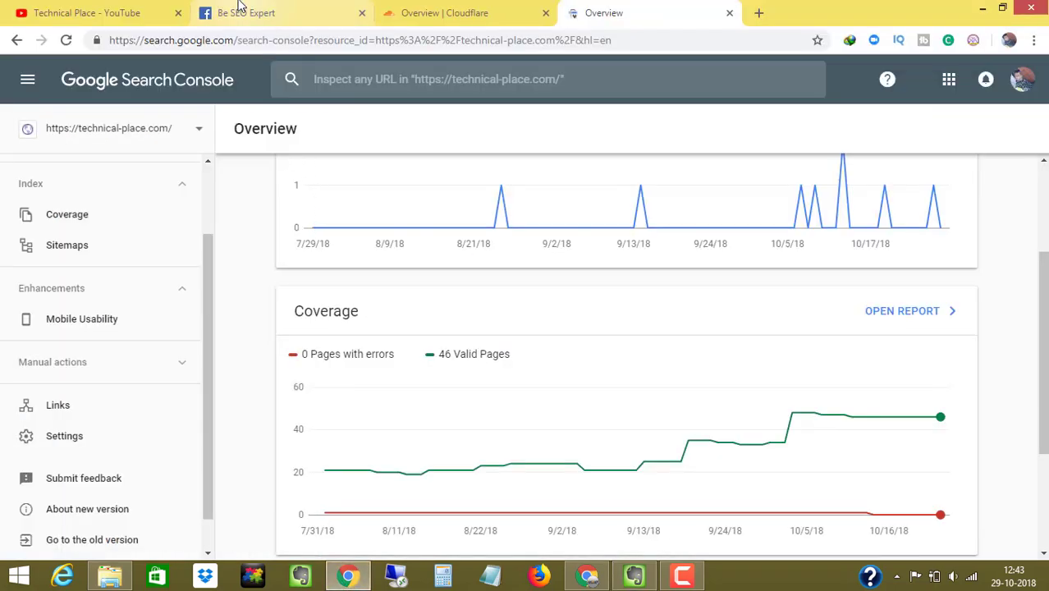
- Open the Technical Place YouTube channel's home page and look through the SEO training and Auto Event Blogging videos among its uploads
click(242, 12)
click(127, 10)
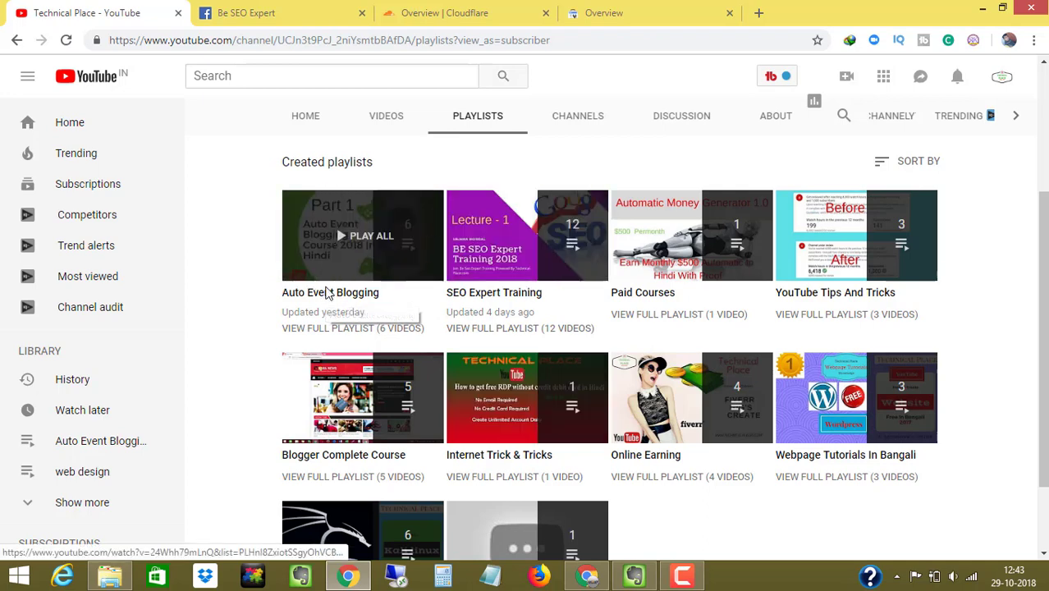
click(306, 123)
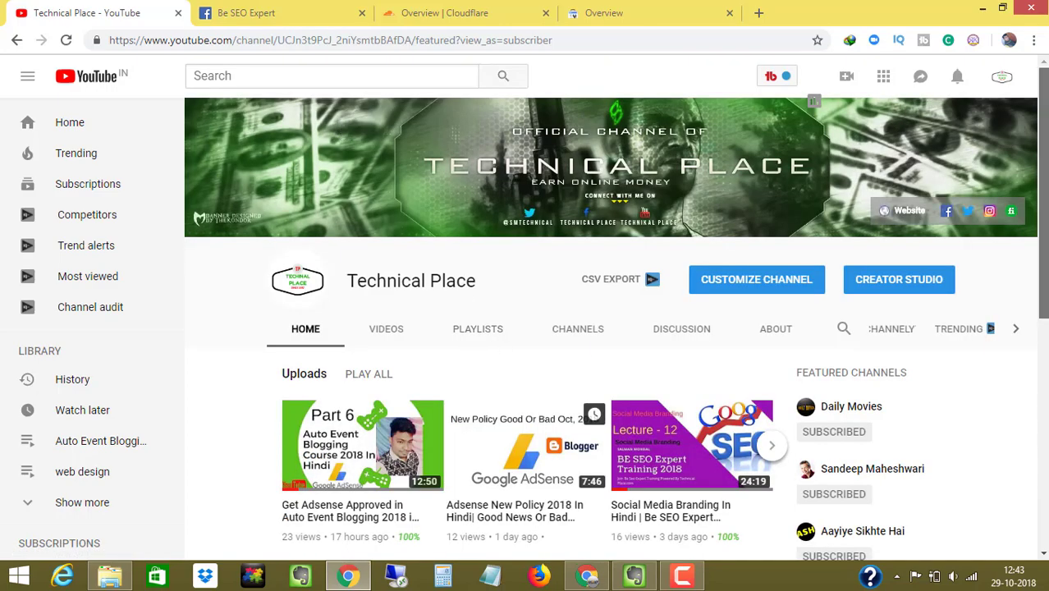
scroll(803, 355, down, 1)
click(771, 341)
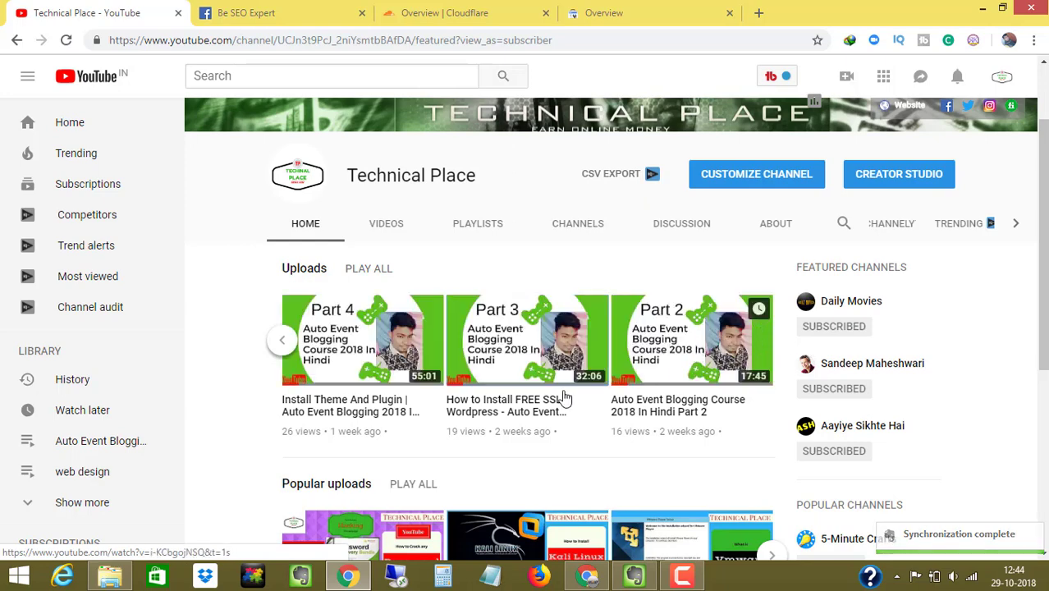
click(271, 344)
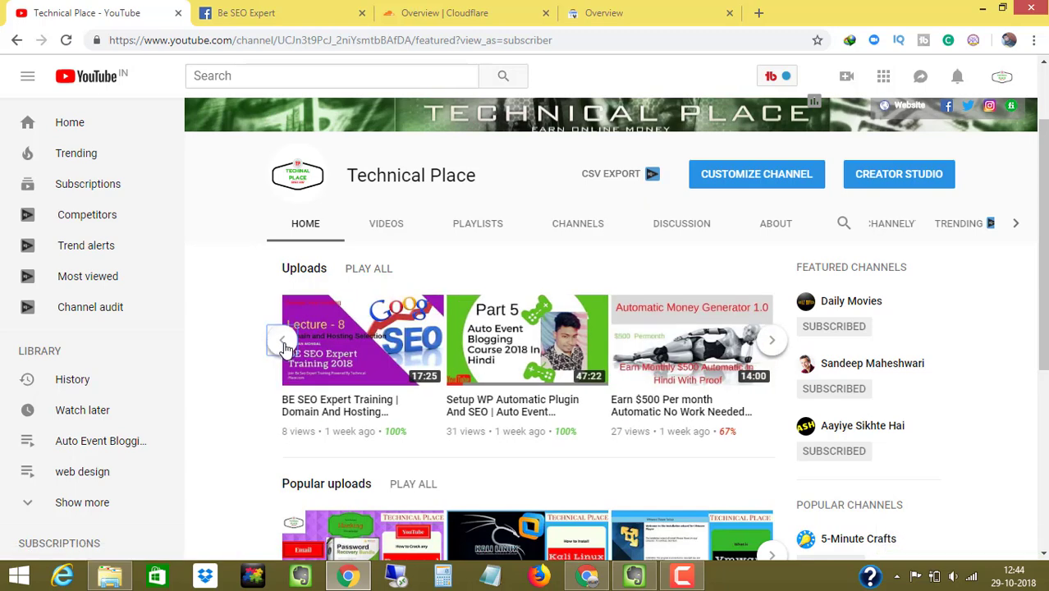
click(281, 344)
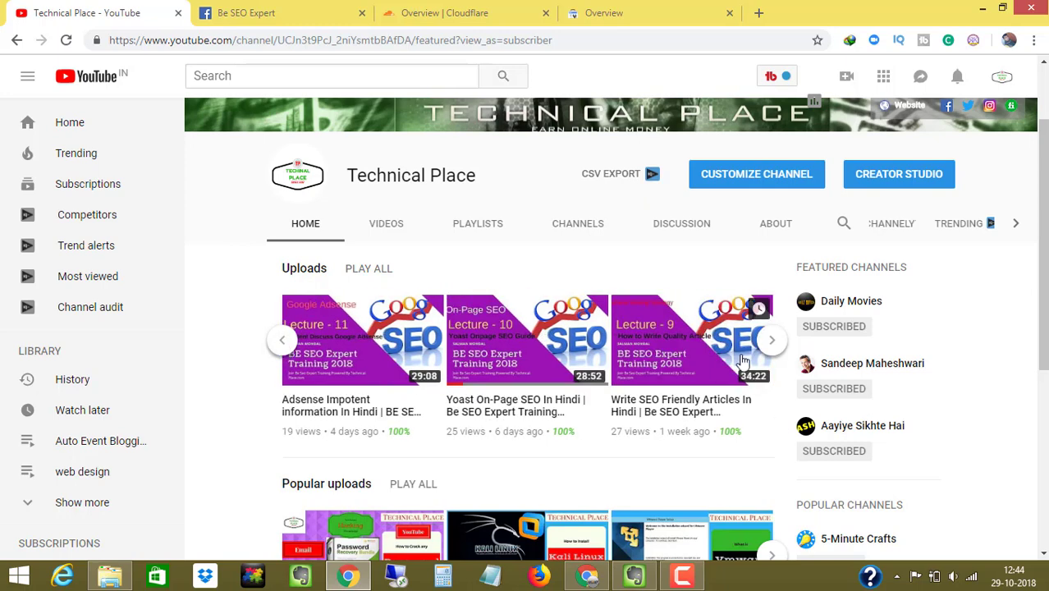
click(772, 341)
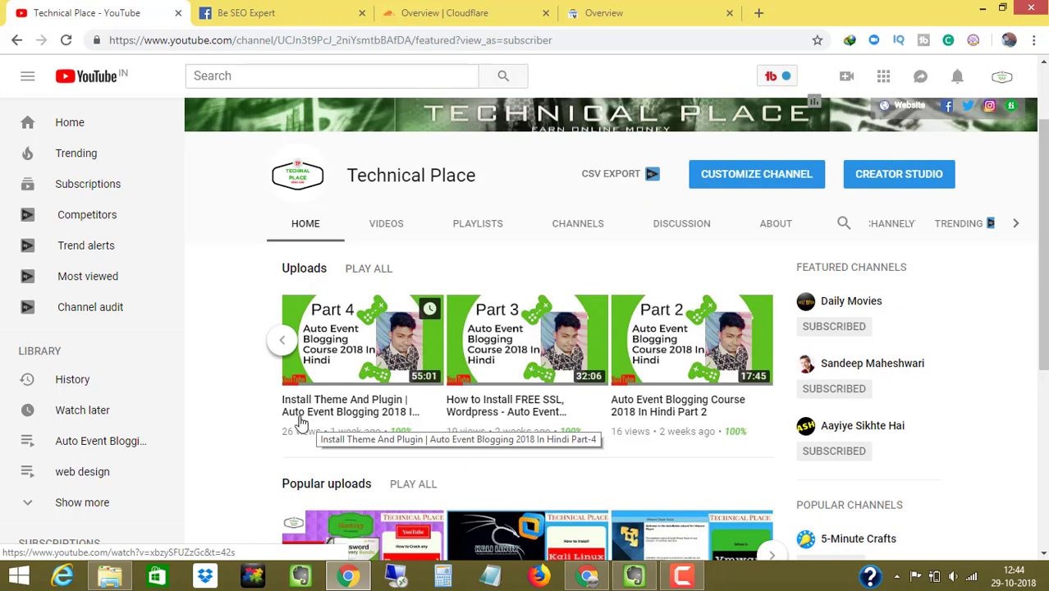
click(283, 340)
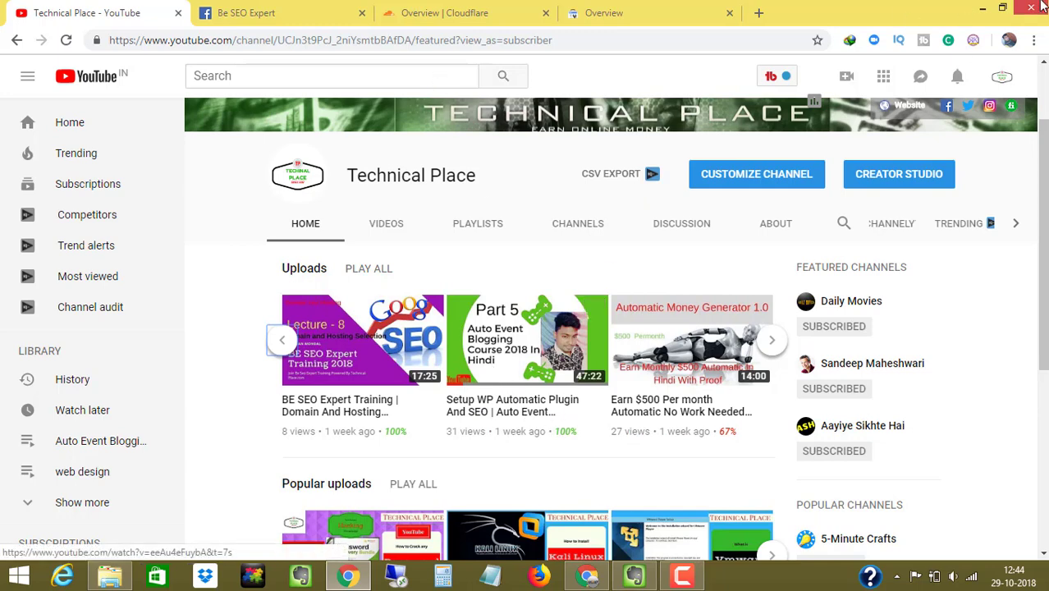
- Switch to the WordPress admin window and open the page for adding new plugins
click(634, 576)
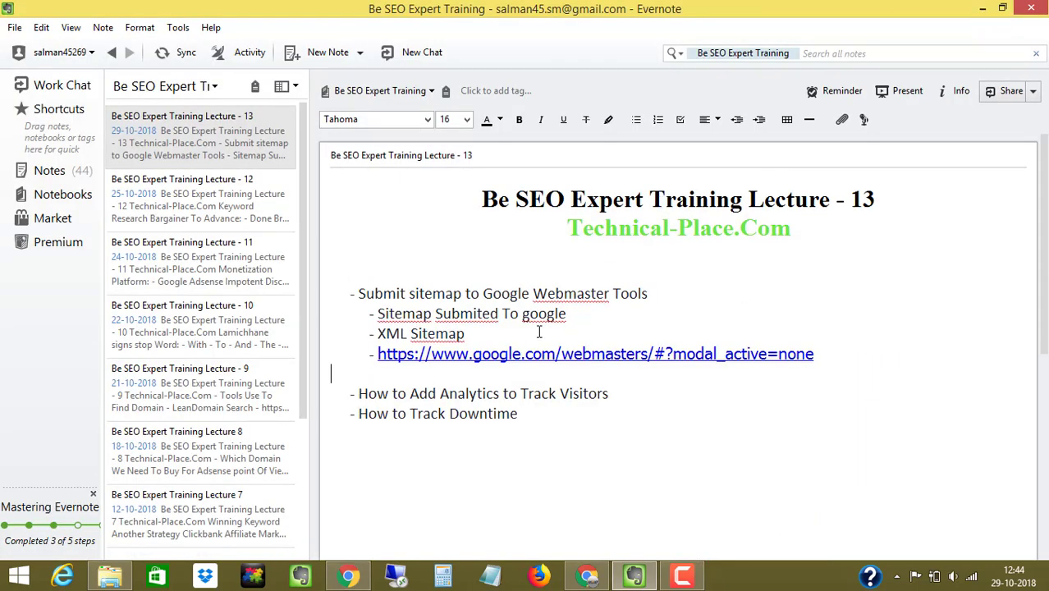
click(586, 576)
click(681, 576)
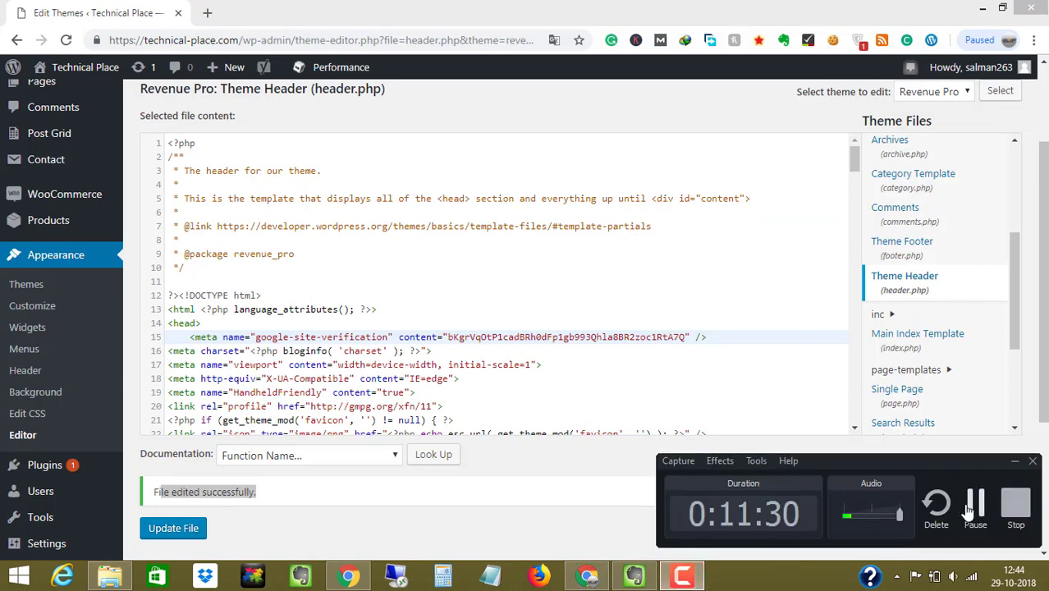
click(970, 511)
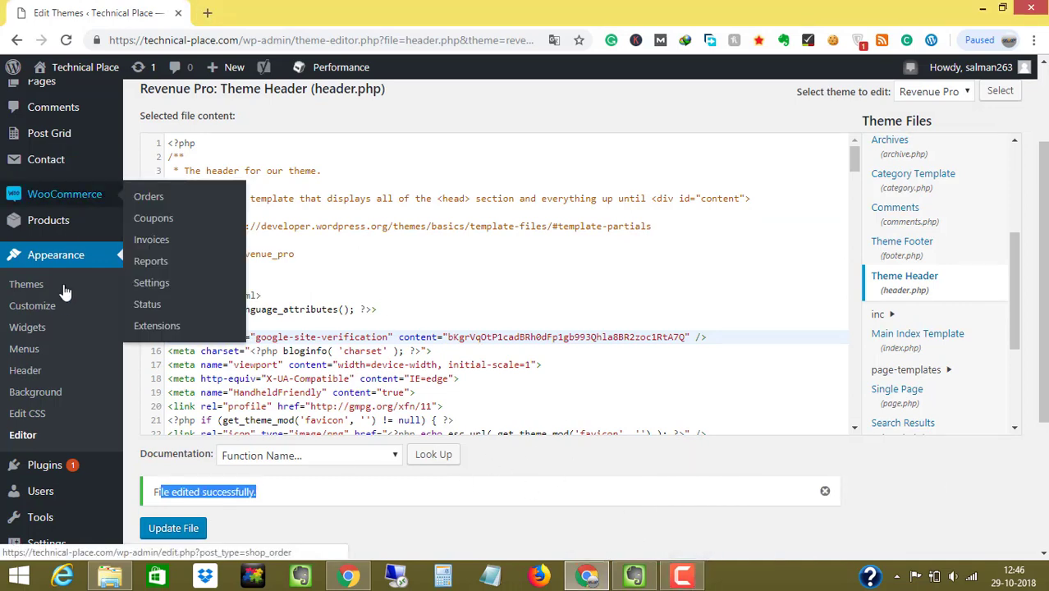
mouse_move(45, 465)
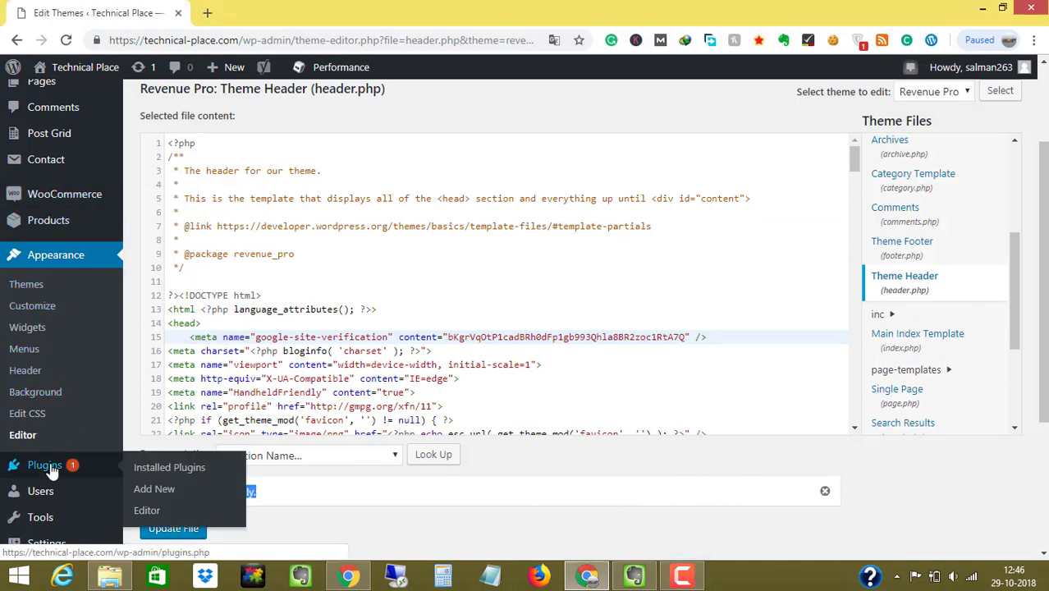
click(169, 500)
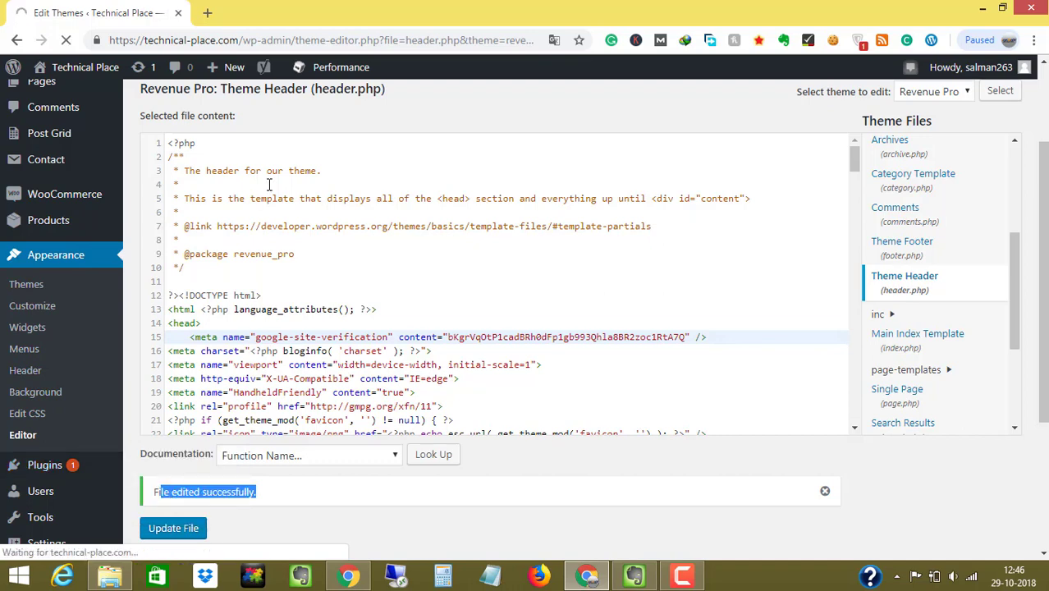
click(694, 576)
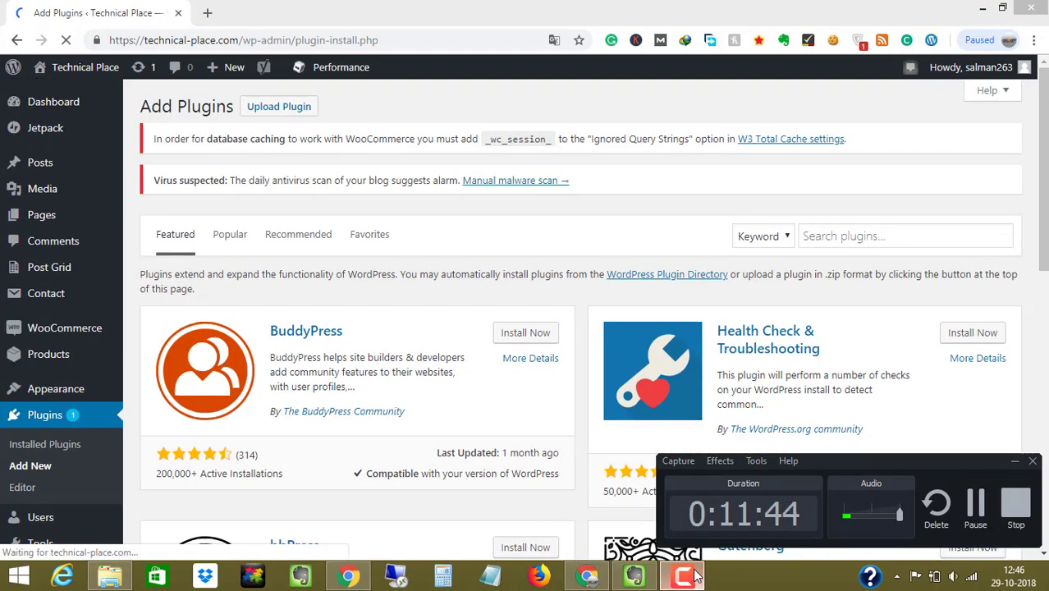
click(695, 575)
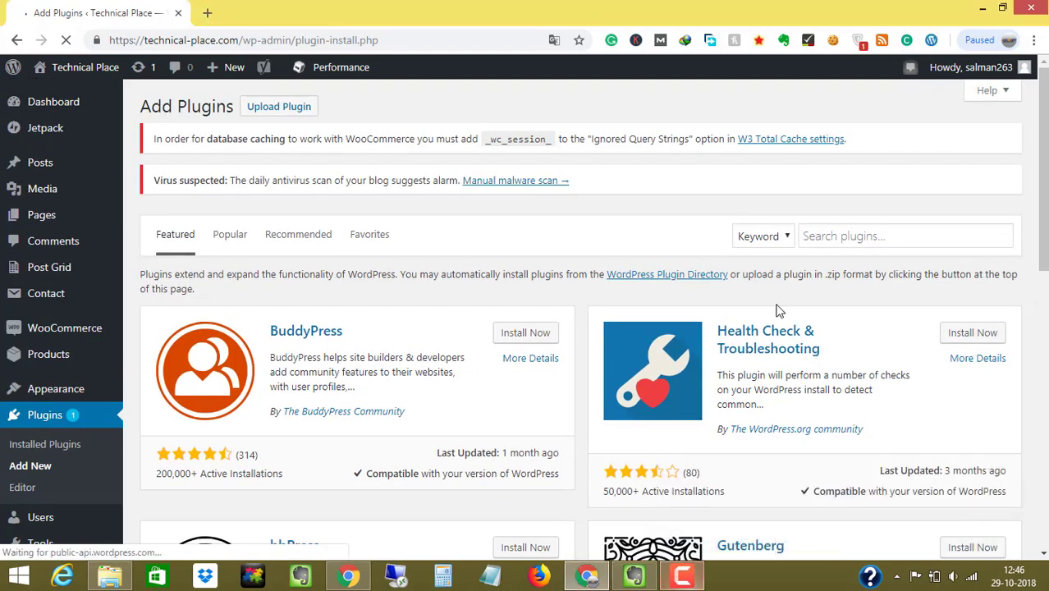
- Search the plugin directory for "xml sitemap" and locate the Google XML Sitemaps plugin in the results
click(838, 235)
text(xml sitemap)
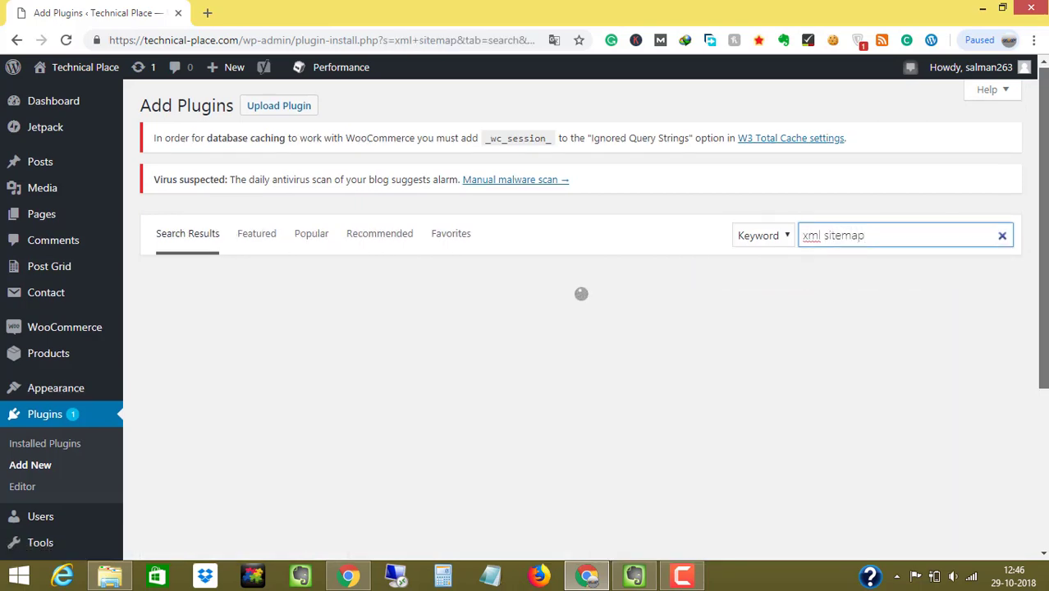
scroll(681, 215, down, 1)
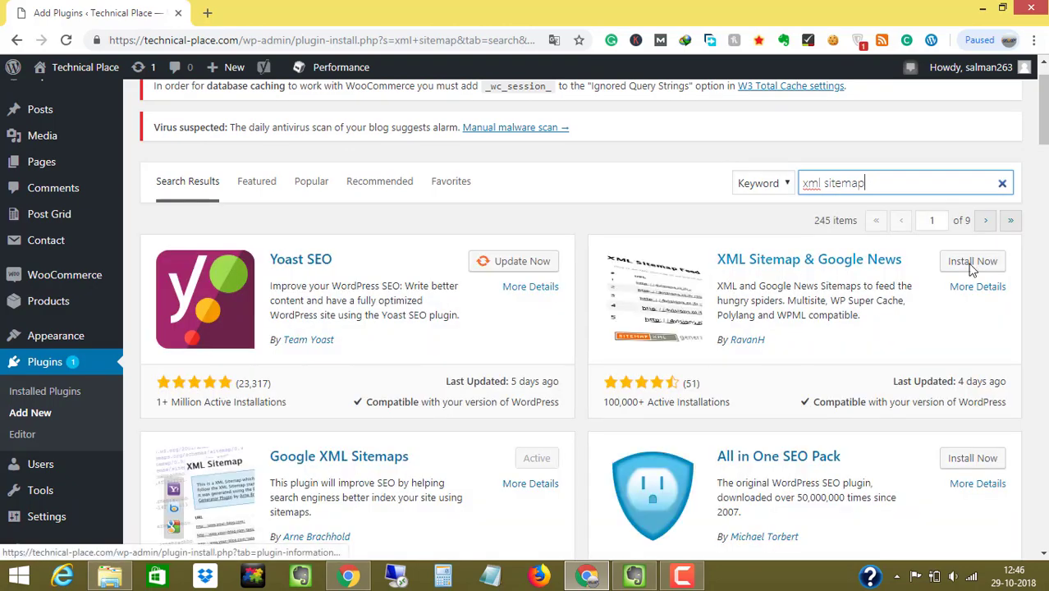
scroll(333, 456, down, 5)
scroll(280, 239, up, 2)
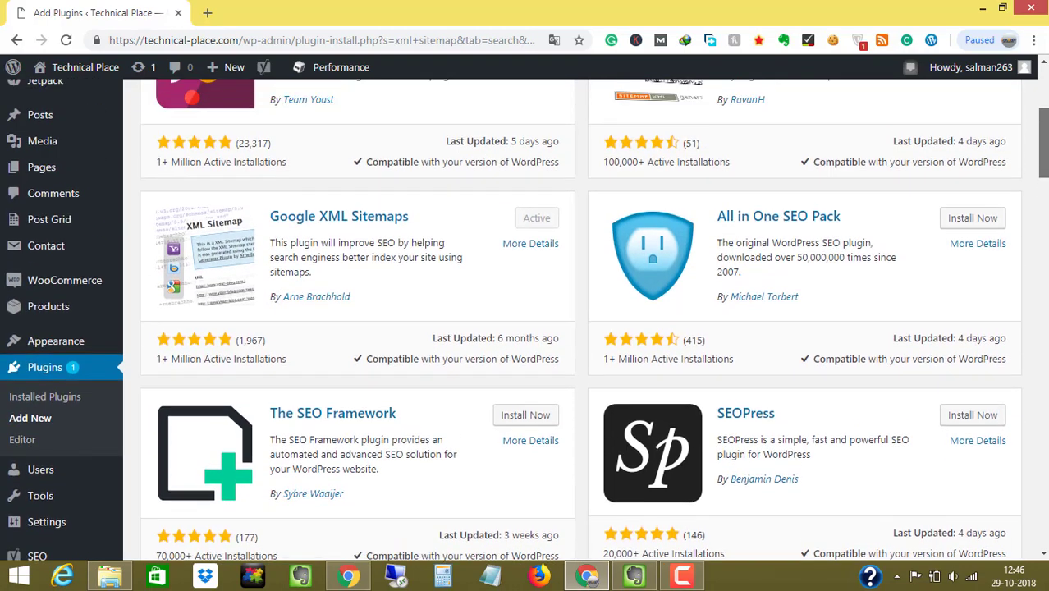
drag(302, 211, 421, 227)
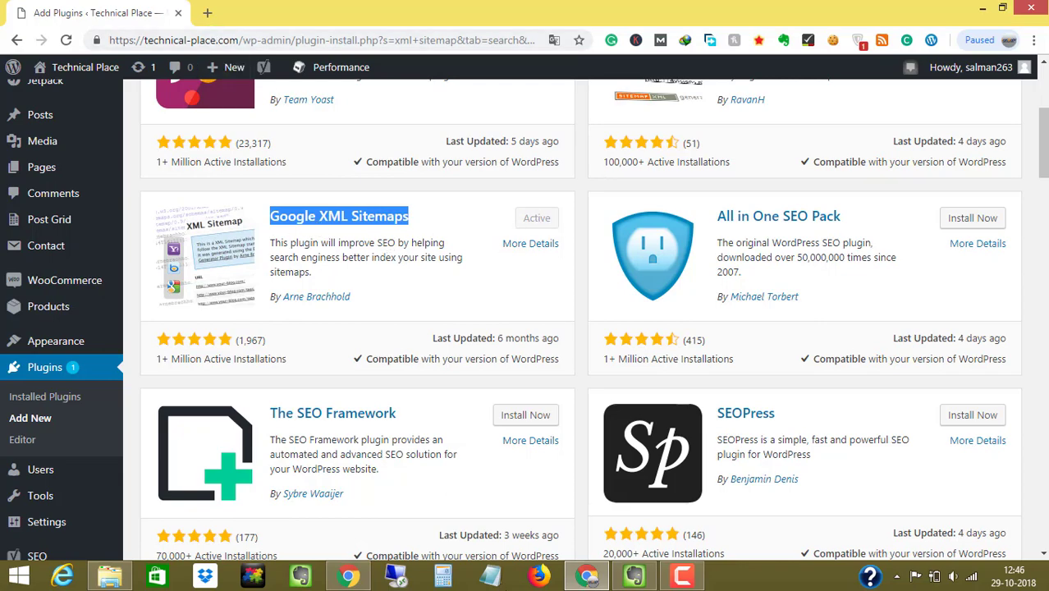
click(586, 577)
click(586, 576)
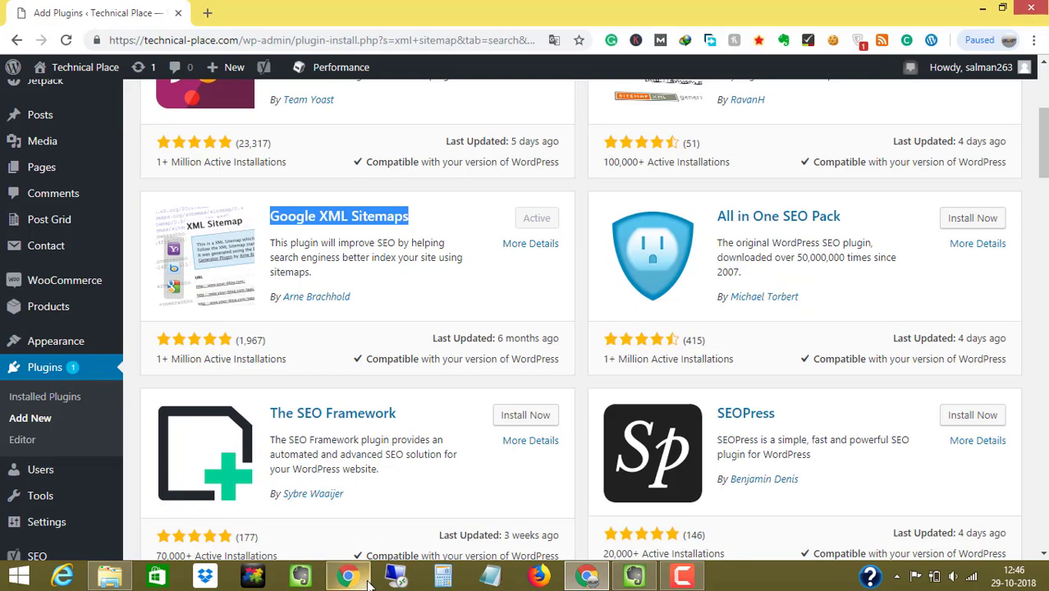
click(368, 583)
click(622, 6)
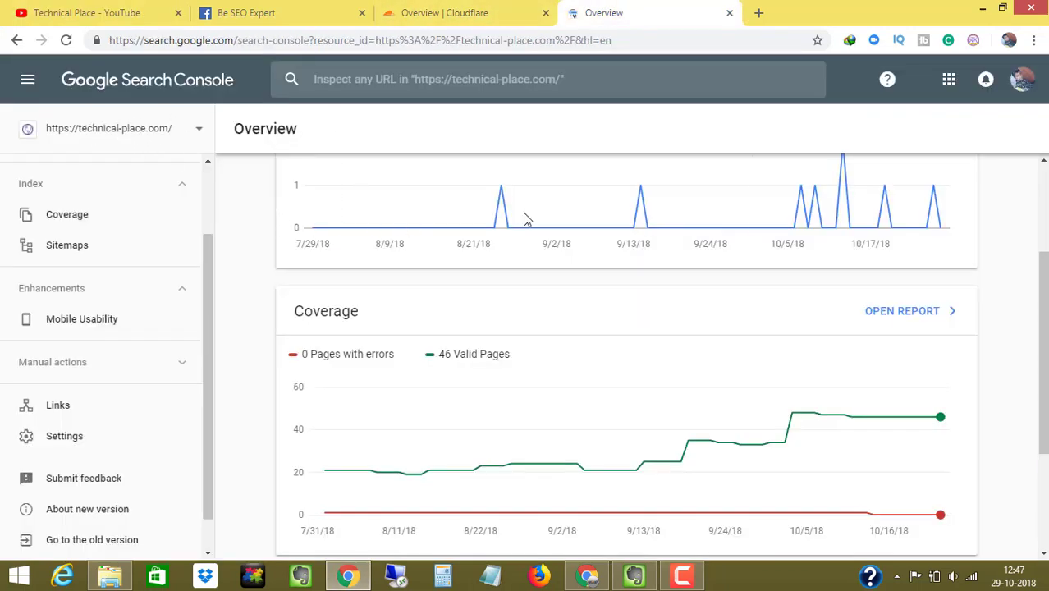
scroll(493, 271, up, 1)
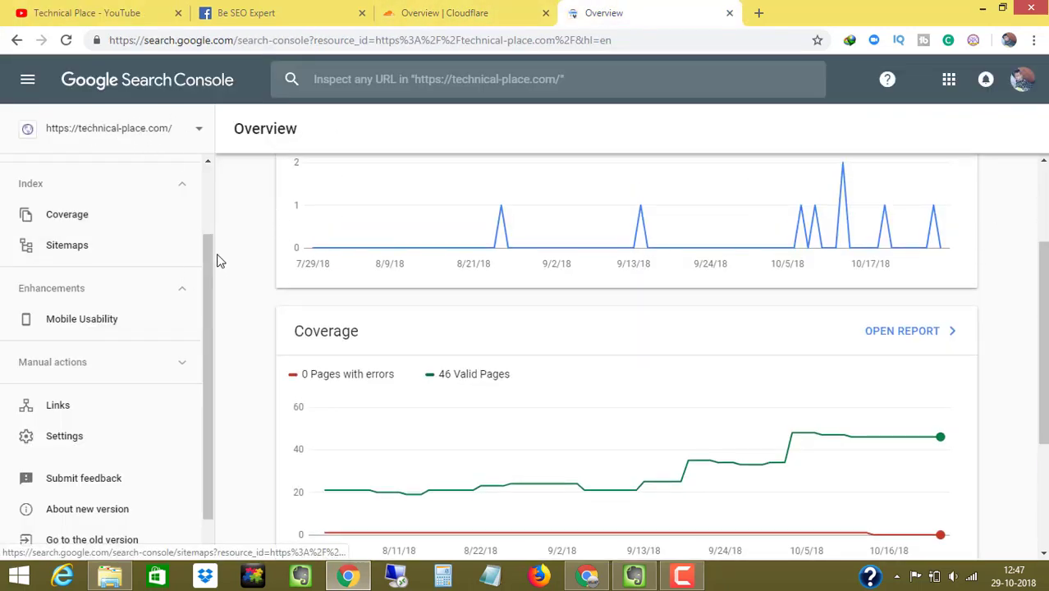
scroll(201, 197, up, 1)
scroll(199, 197, down, 2)
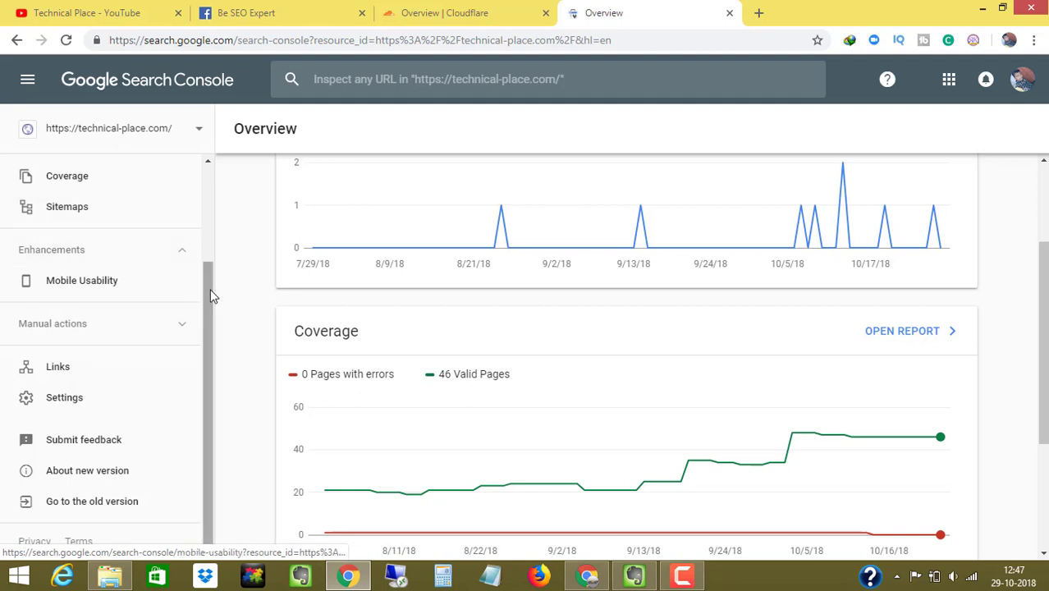
scroll(211, 289, up, 1)
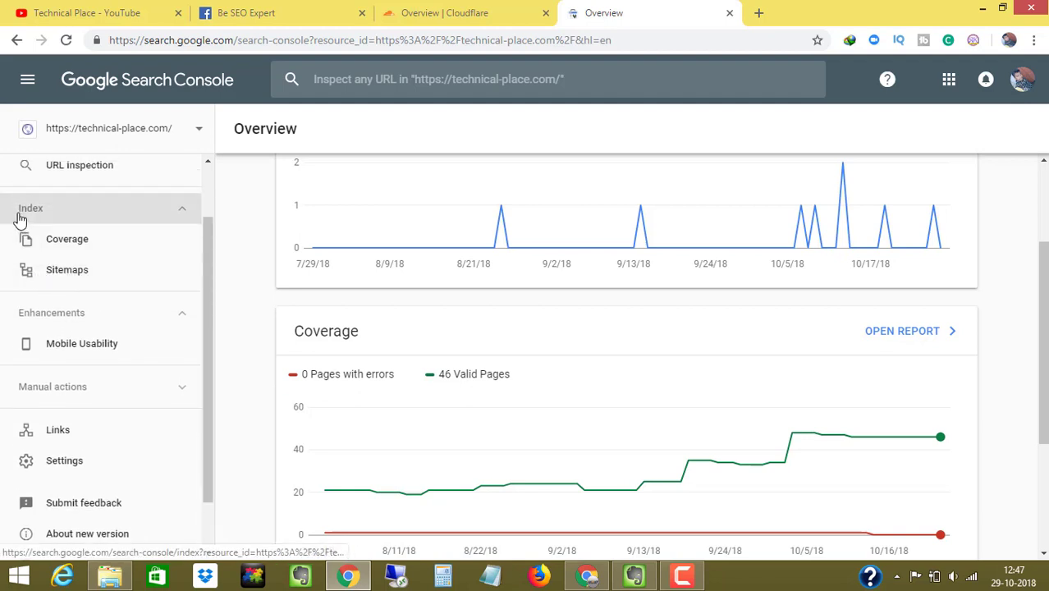
click(181, 210)
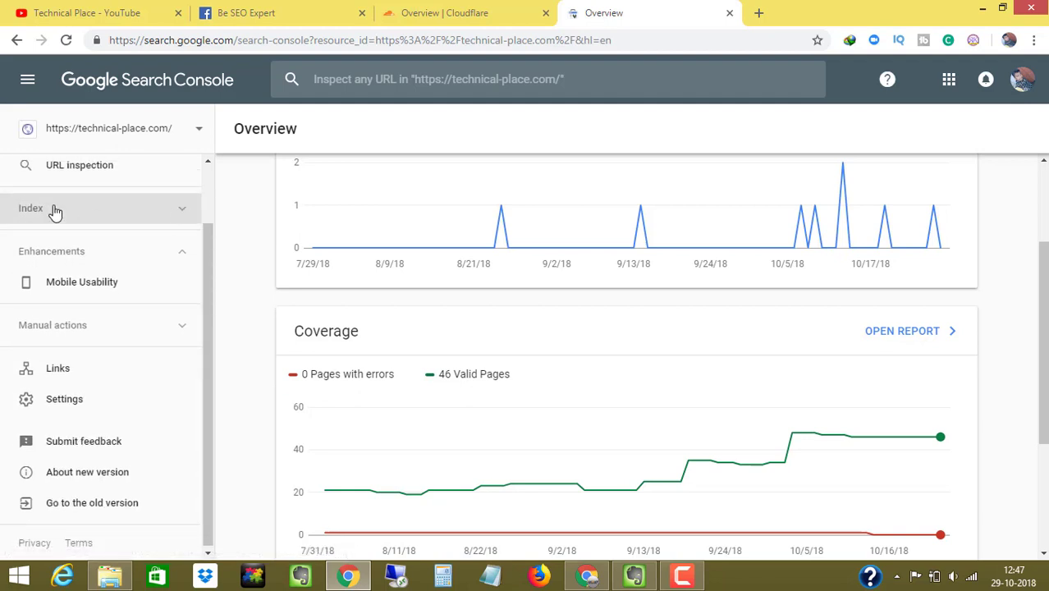
click(103, 212)
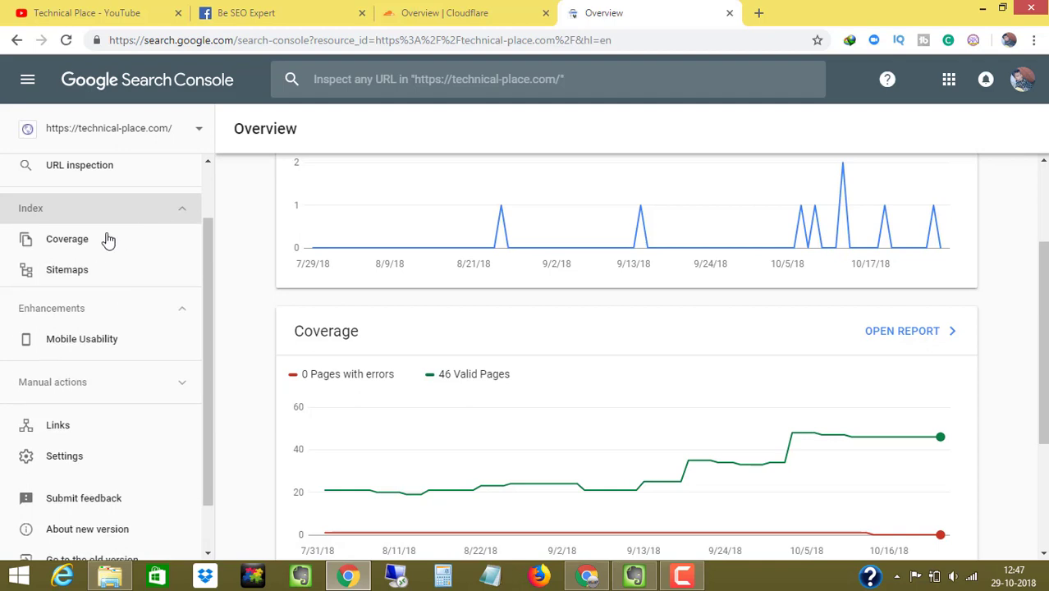
click(58, 271)
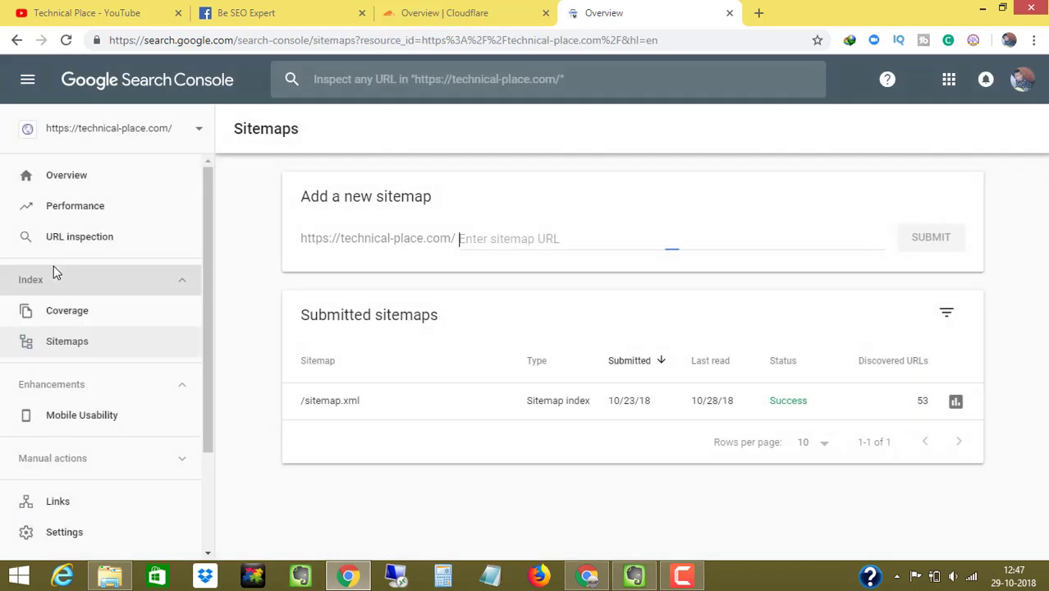
- Open the details of the submitted /sitemap.xml, examine the sitemaps read, and return to the Sitemaps page
drag(296, 404, 926, 403)
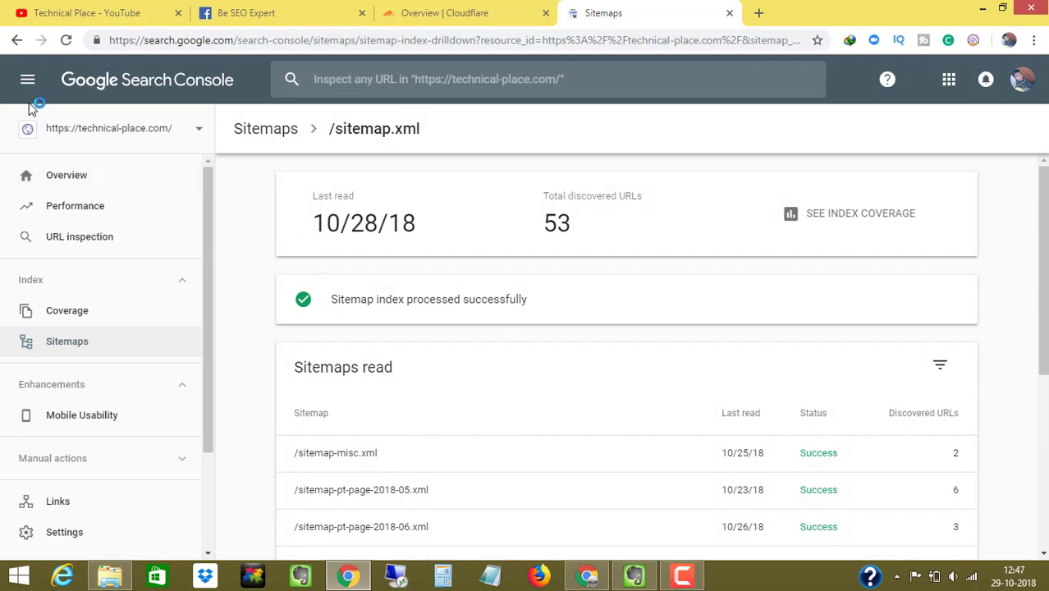
scroll(627, 353, down, 1)
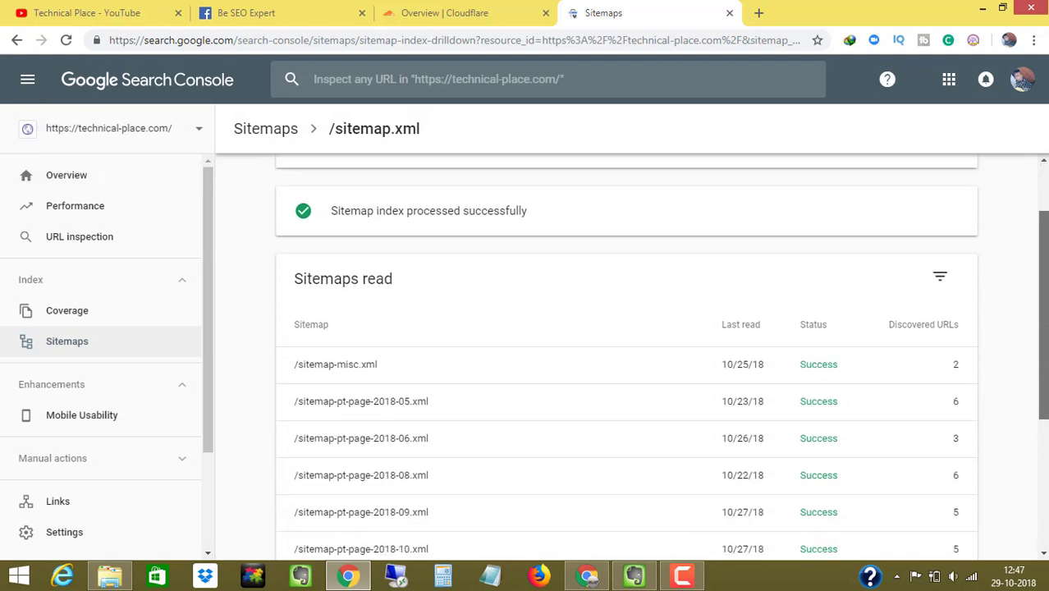
scroll(626, 353, up, 1)
click(89, 342)
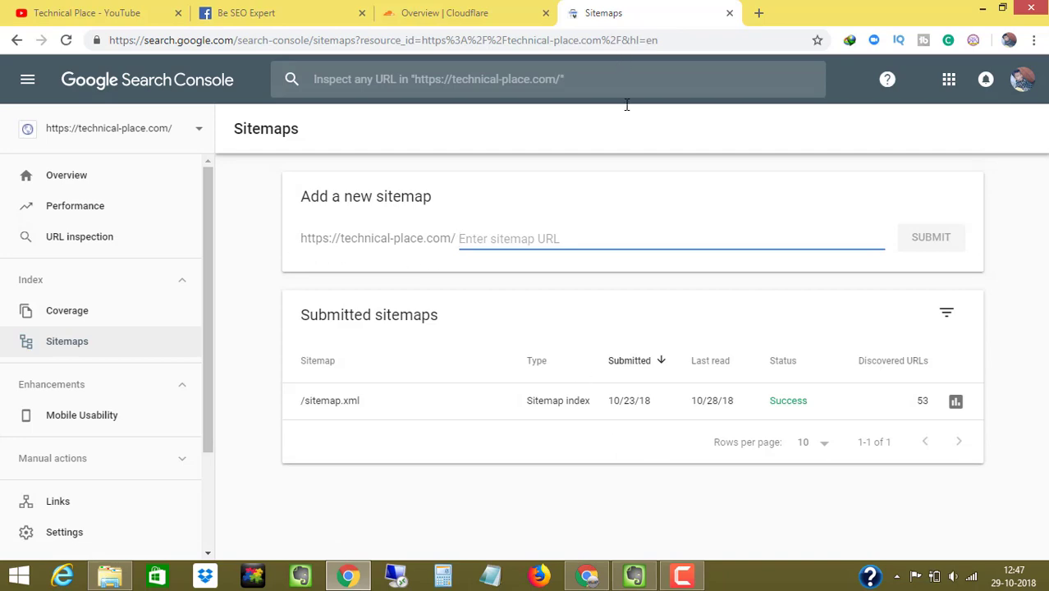
- Recheck the Google XML Sitemaps plugin in WordPress, and enter sitemap.xml as the new sitemap URL in Search Console
click(586, 574)
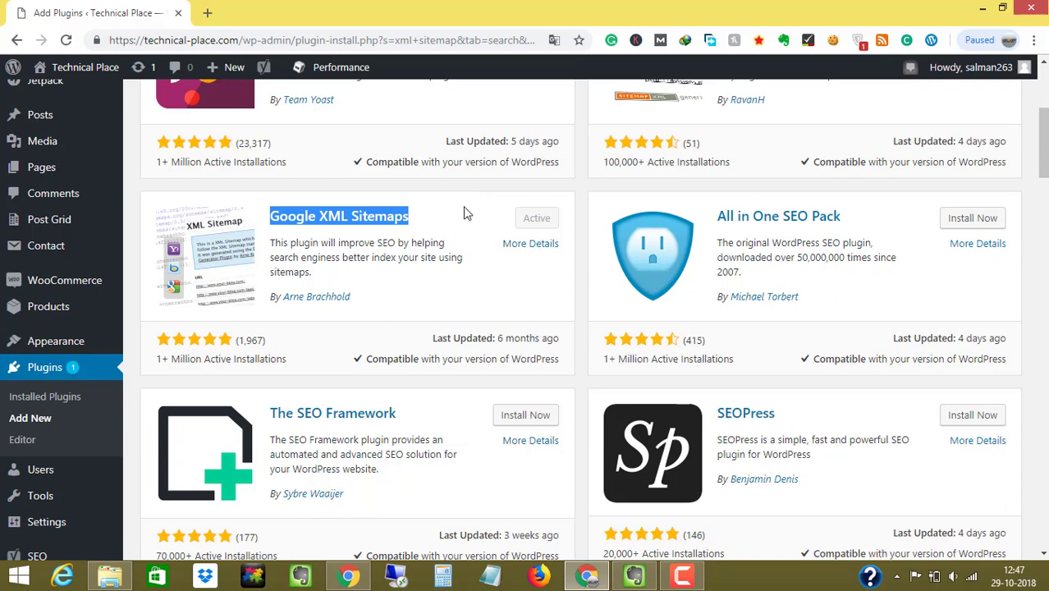
click(983, 7)
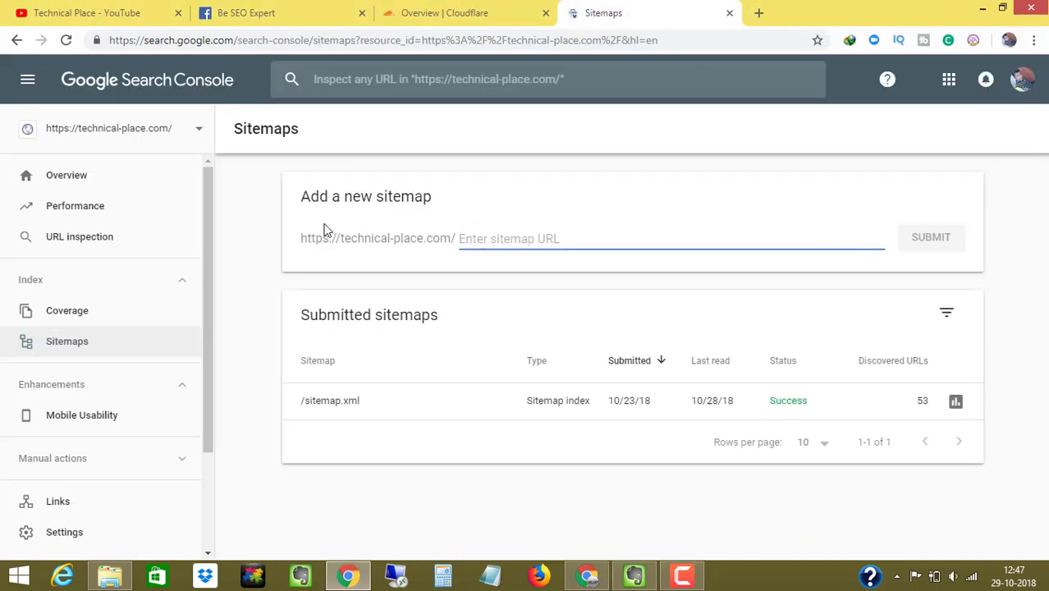
drag(307, 238, 393, 234)
click(492, 236)
text(sitemap.xml)
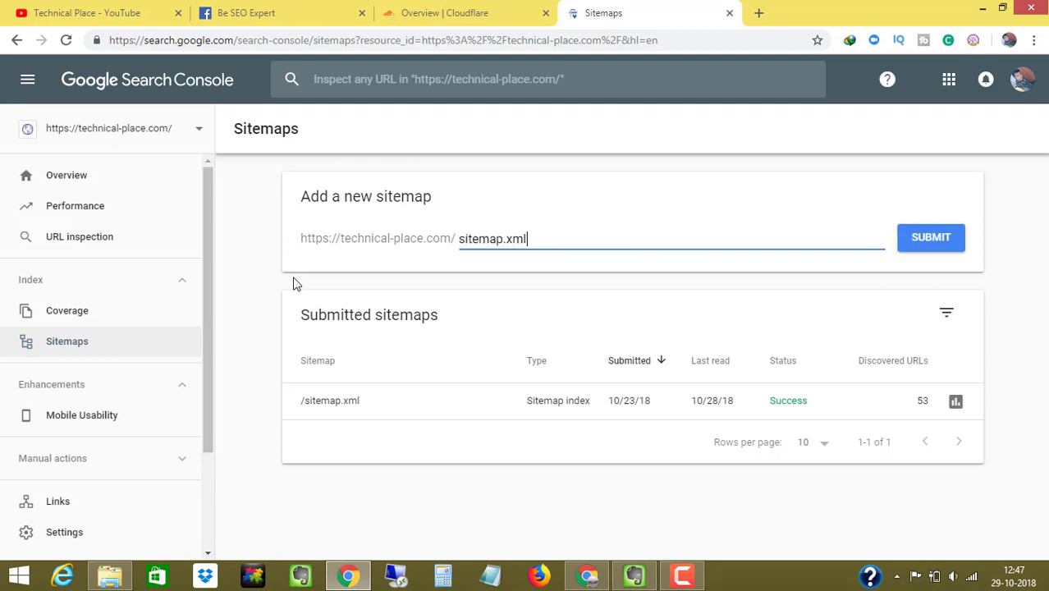
drag(294, 260, 480, 257)
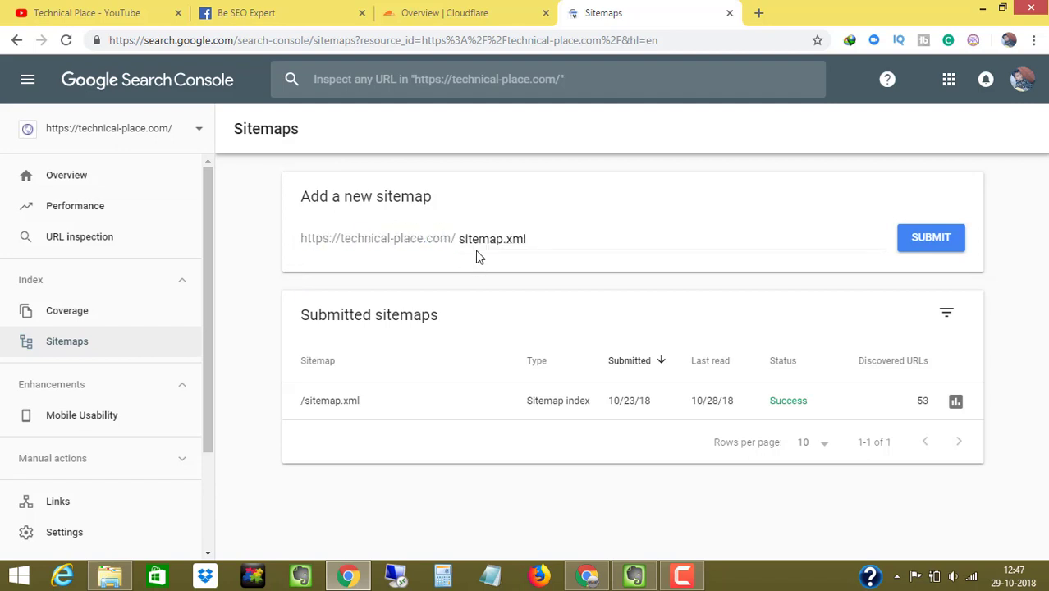
double_click(495, 234)
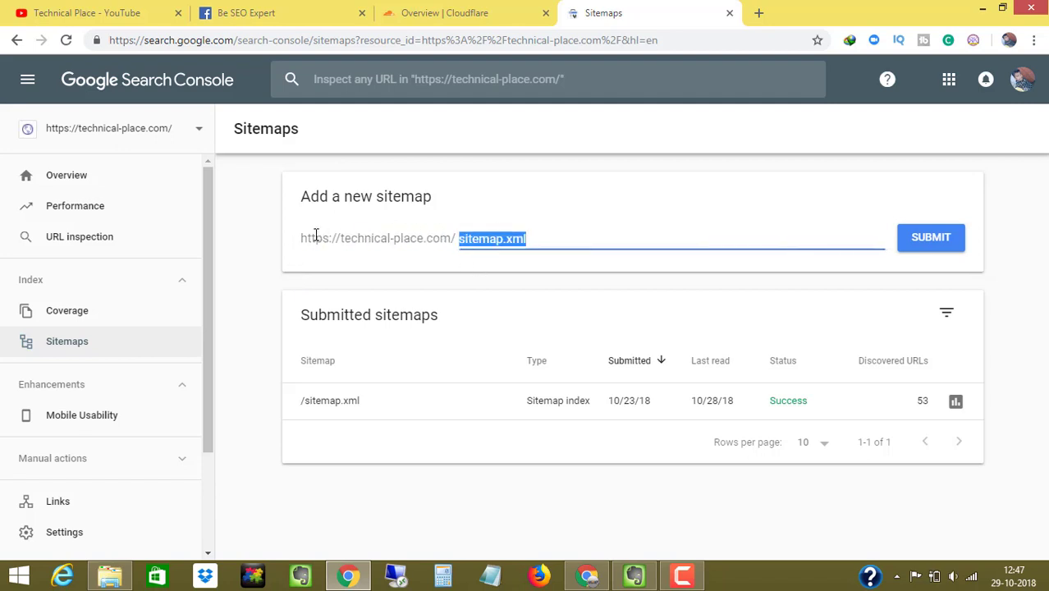
click(923, 240)
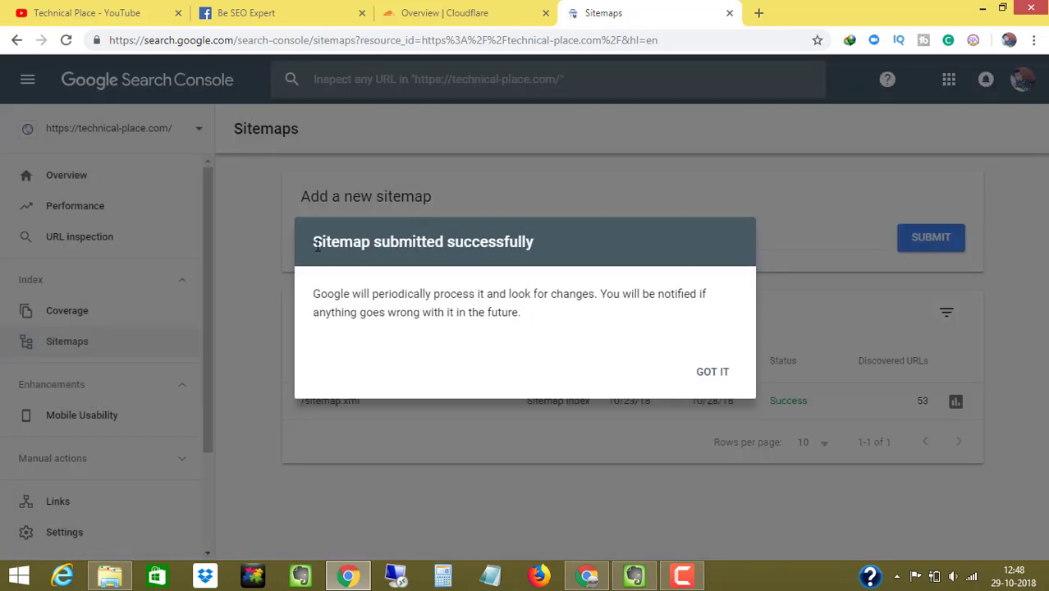
drag(475, 240, 543, 244)
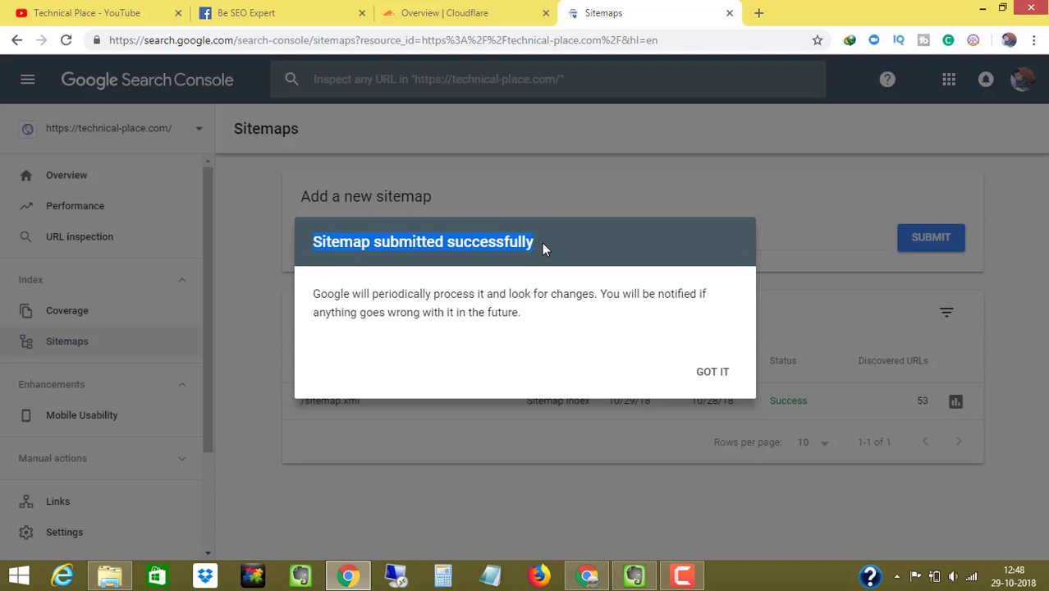
click(699, 375)
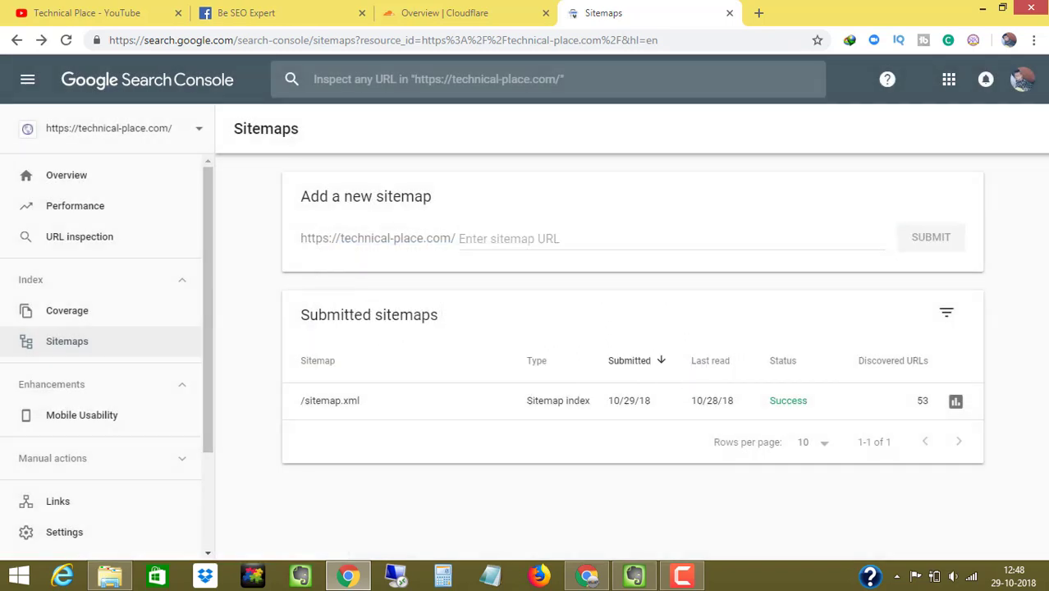
click(65, 41)
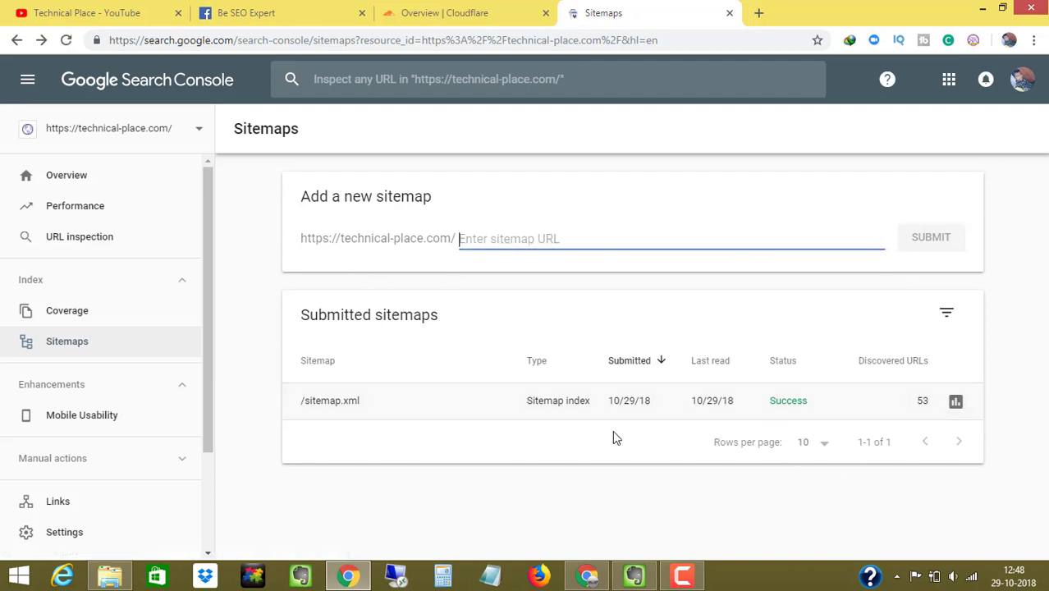
- Open the details of the resubmitted /sitemap.xml, review its sitemaps read list, and return to the Sitemaps page
drag(304, 403, 787, 410)
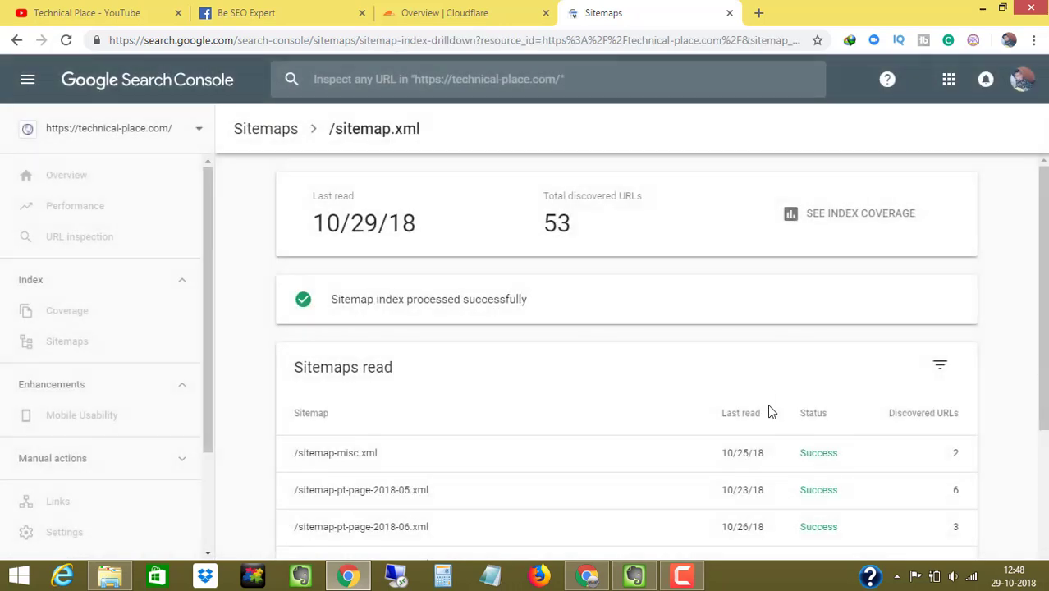
scroll(768, 406, down, 1)
scroll(586, 301, up, 1)
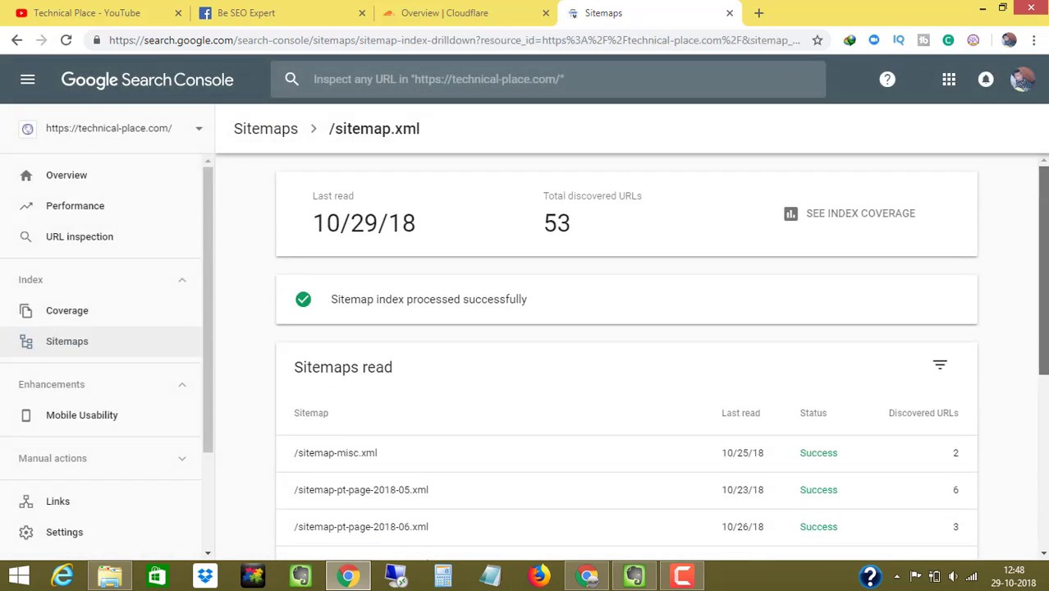
scroll(1043, 378, down, 3)
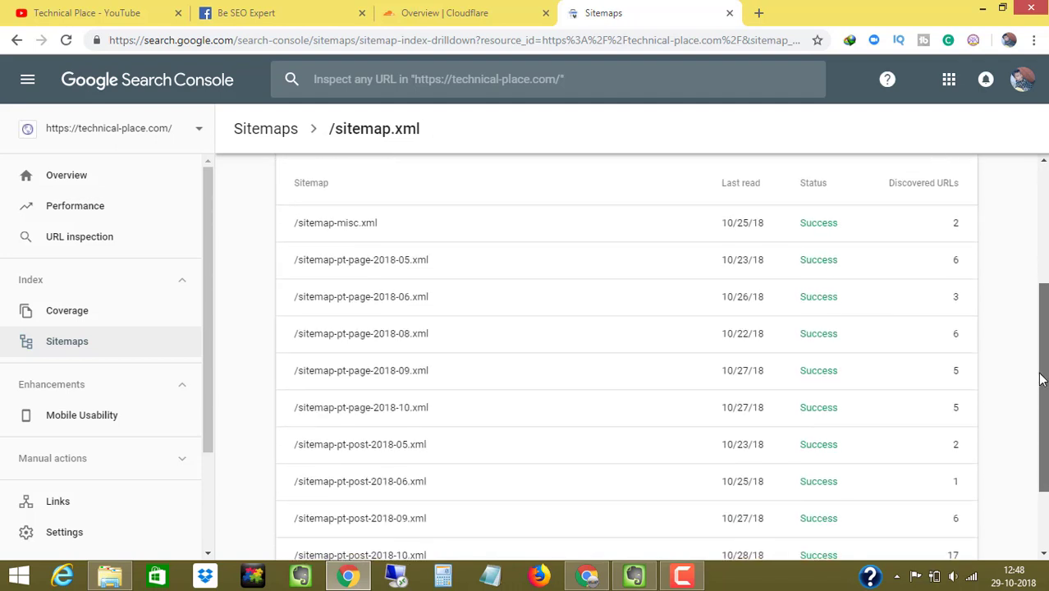
scroll(1042, 377, up, 3)
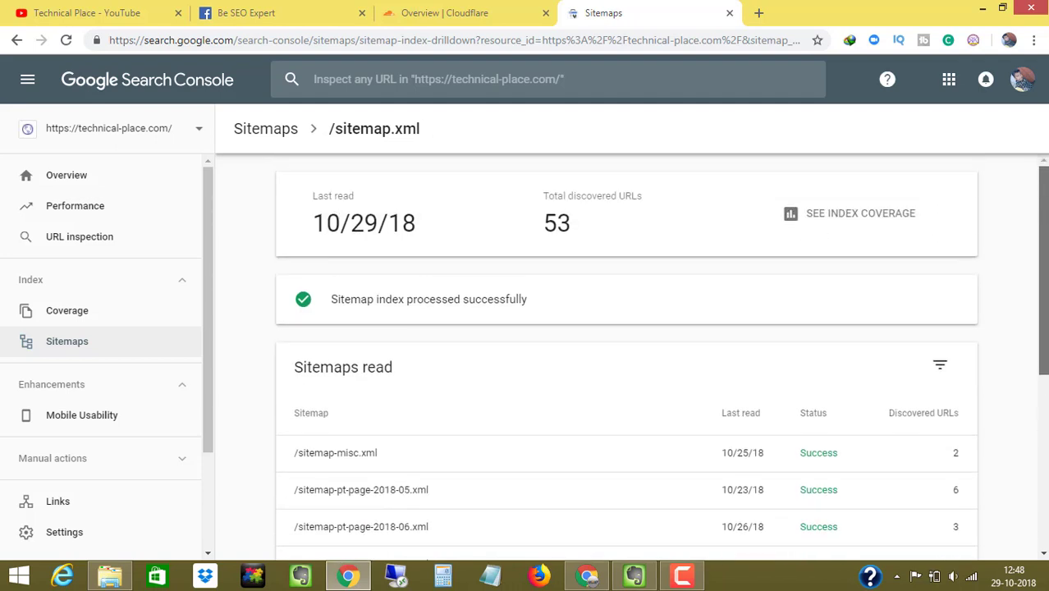
click(55, 343)
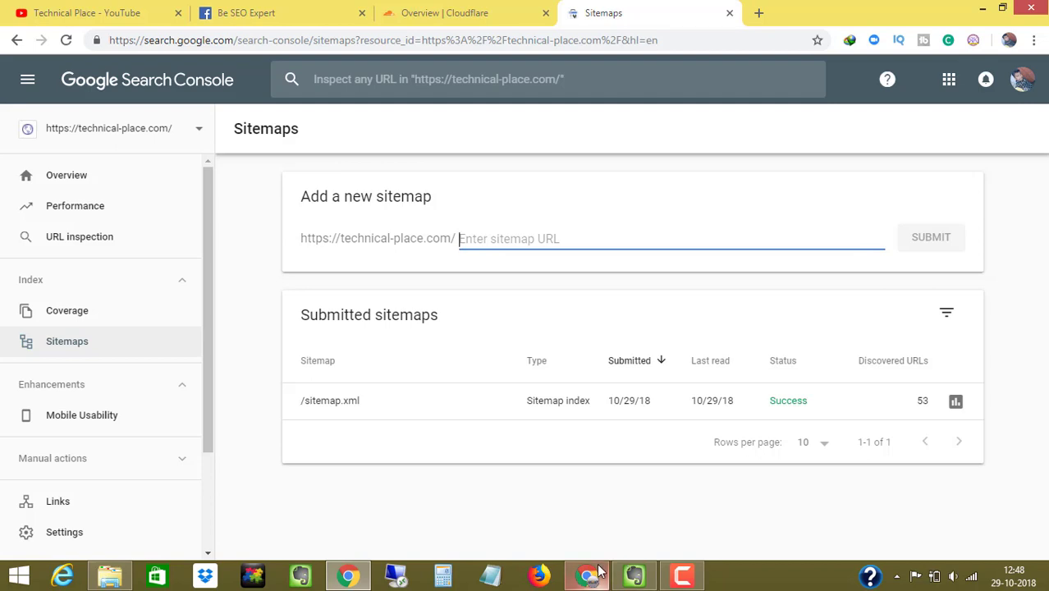
- Switch to the WordPress admin window and review the Yoast SEO and Google XML Sitemaps plugins in the search results
mouse_move(599, 572)
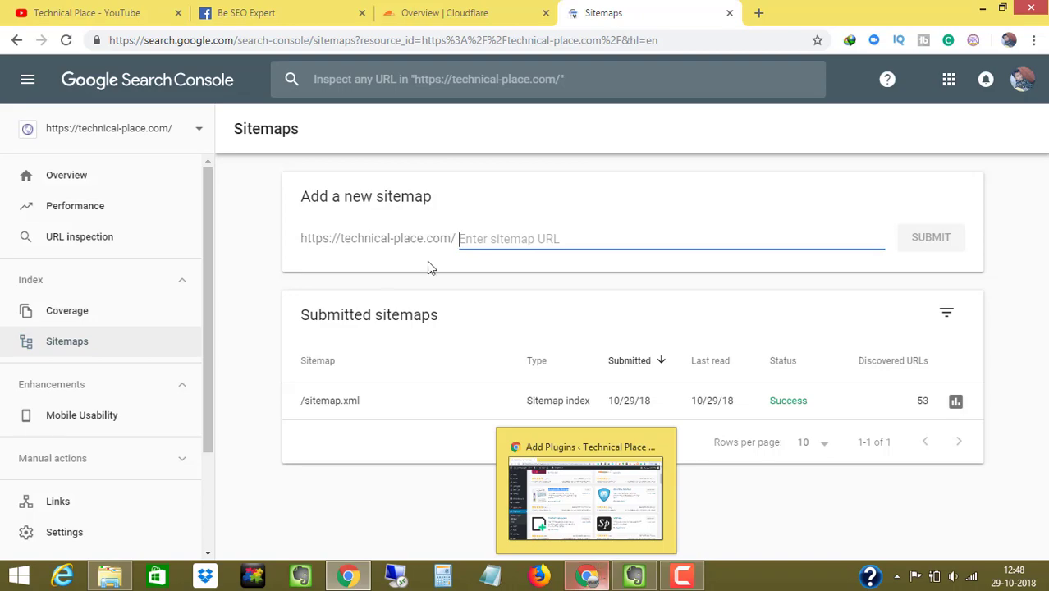
click(587, 574)
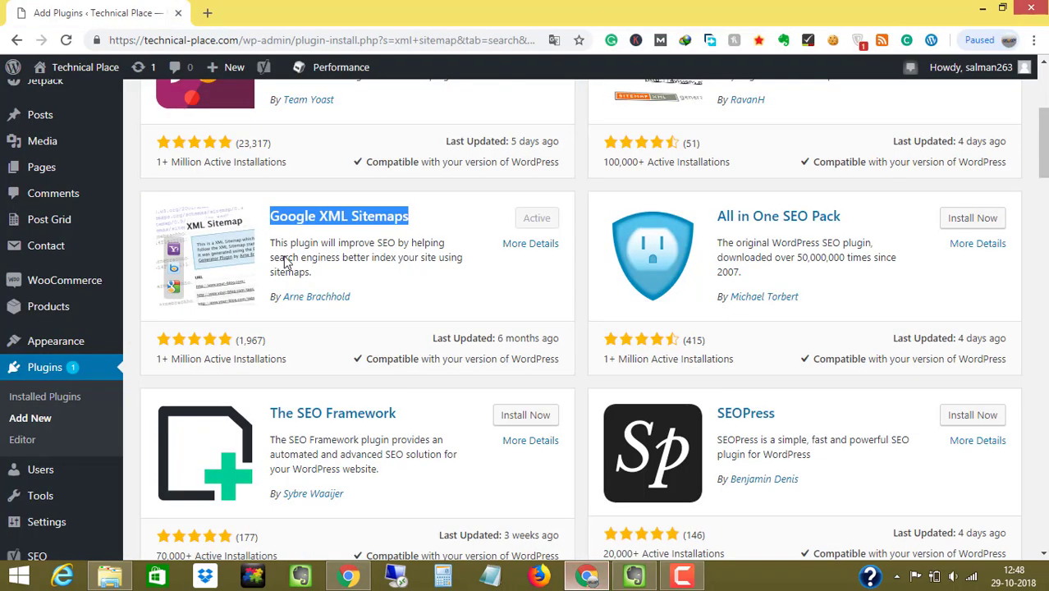
mouse_move(1043, 144)
mouse_down()
mouse_move(1043, 114)
mouse_move(1043, 130)
mouse_up()
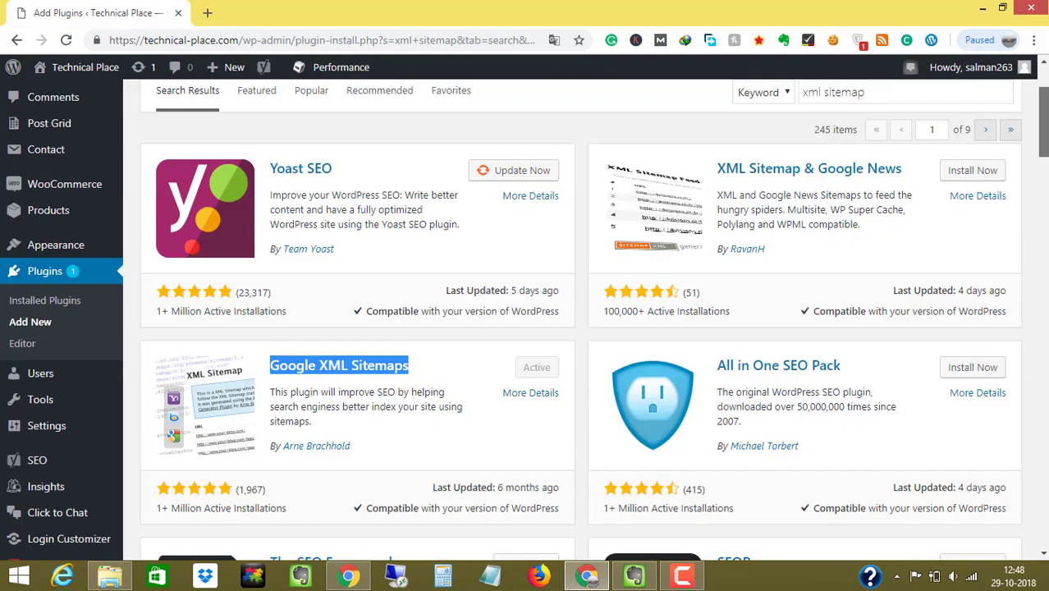
scroll(572, 154, down, 1)
scroll(571, 155, up, 1)
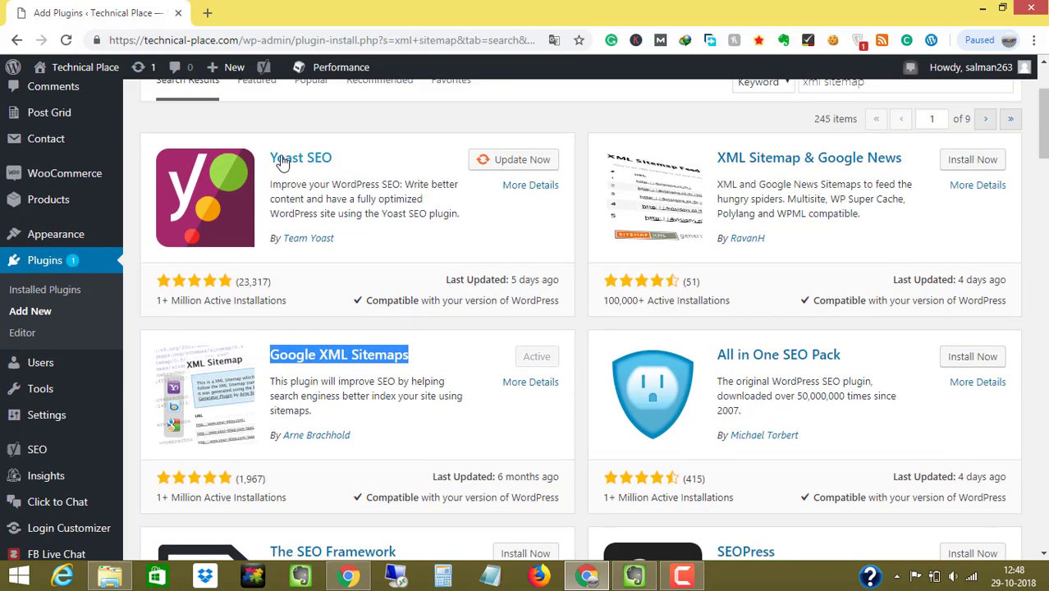
scroll(279, 168, up, 2)
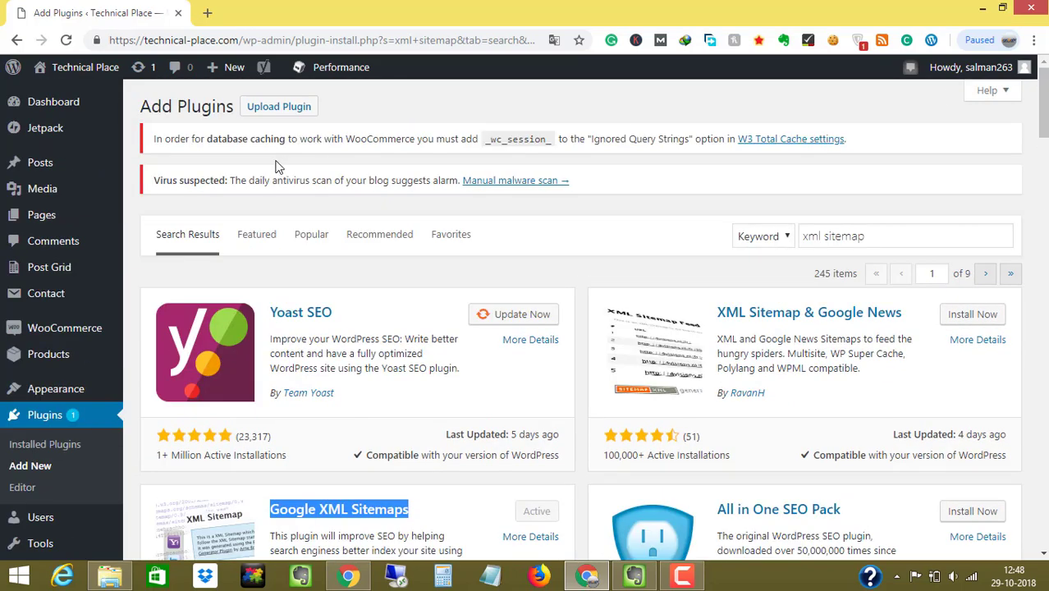
- Open the WordPress Dashboard, expand Yoast SEO Posts Overview, and fetch the current indexability status
click(58, 104)
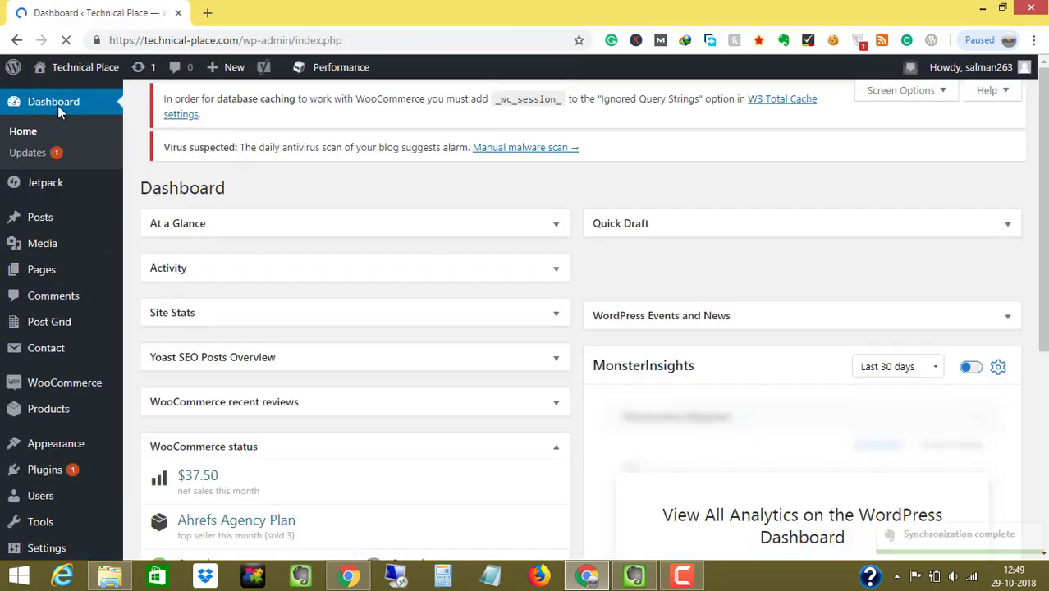
scroll(375, 320, down, 1)
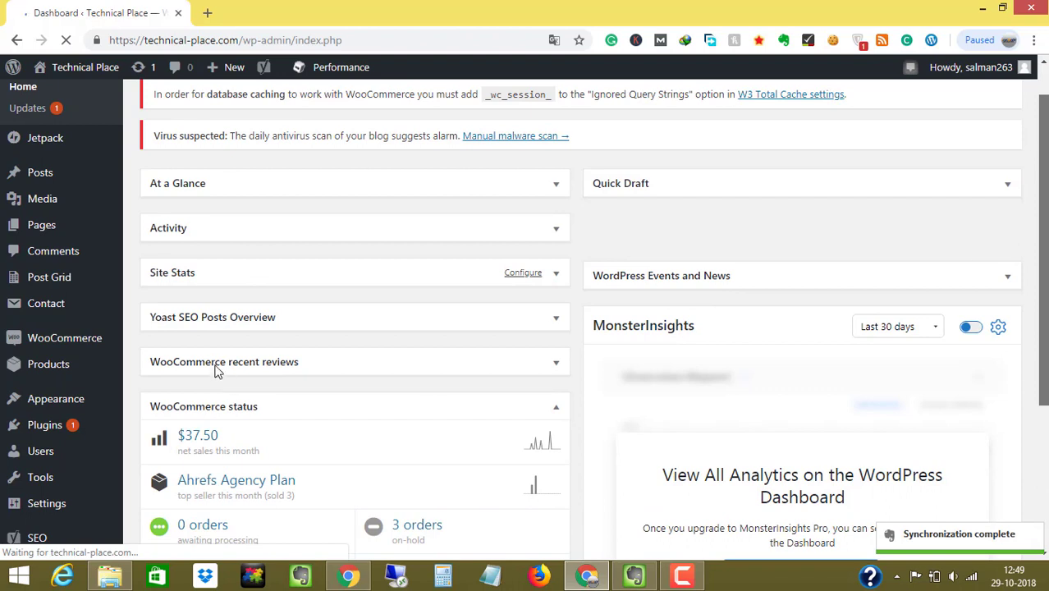
click(181, 309)
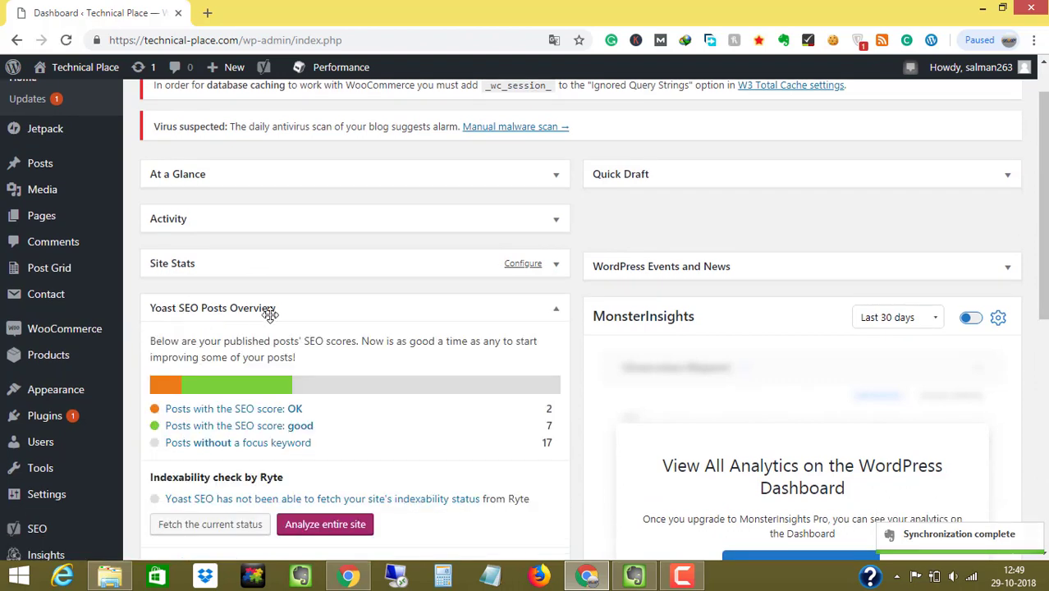
drag(1044, 243, 1045, 263)
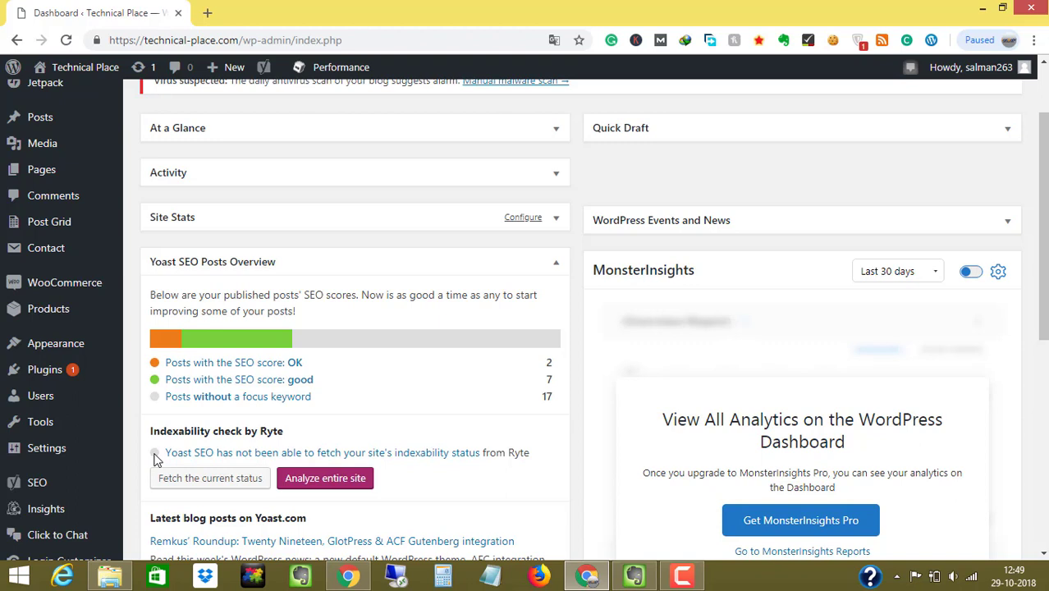
click(205, 482)
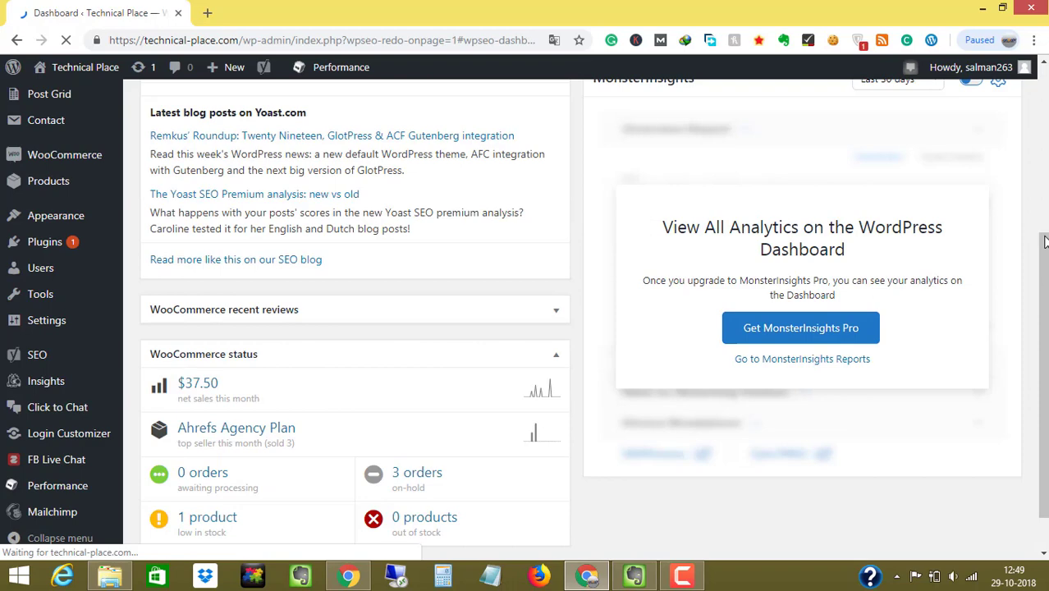
- Examine the Indexability check by Ryte result in the Yoast SEO Posts Overview
drag(1044, 240, 1036, 412)
scroll(575, 312, up, 3)
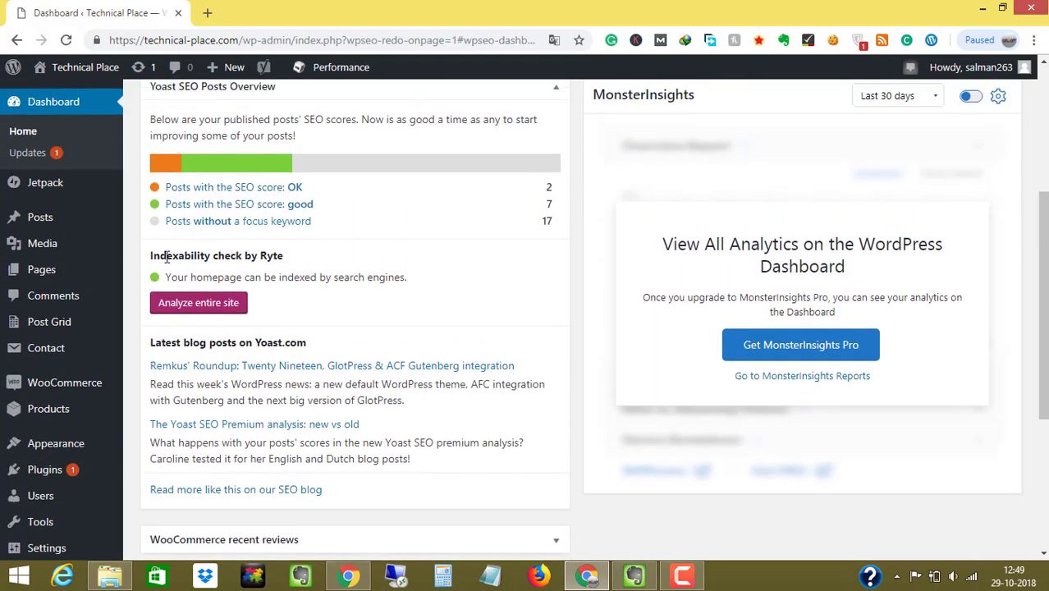
drag(151, 256, 274, 258)
click(215, 274)
click(242, 274)
drag(266, 273, 404, 271)
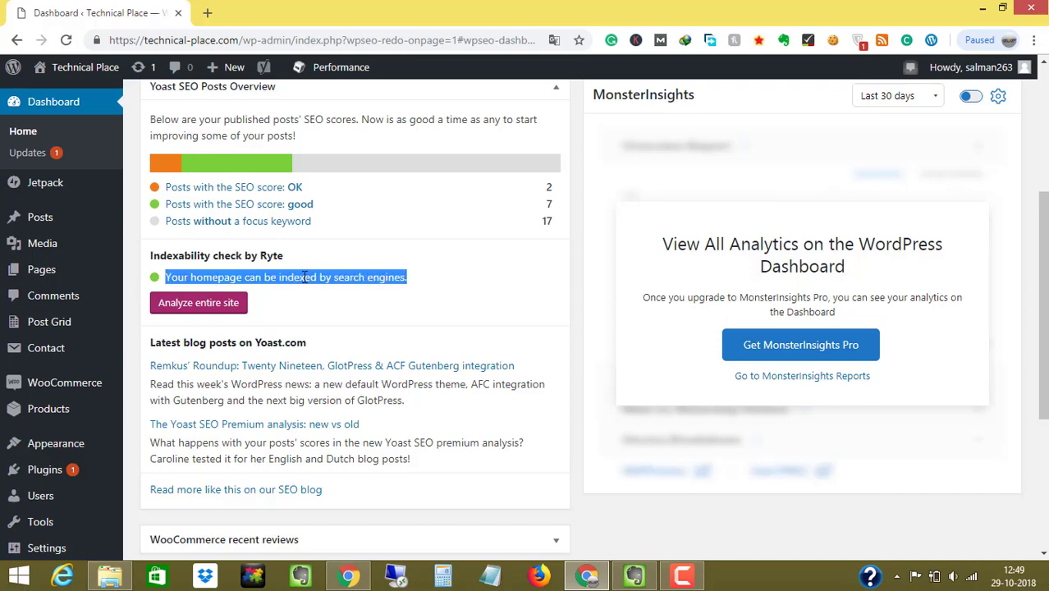
click(213, 276)
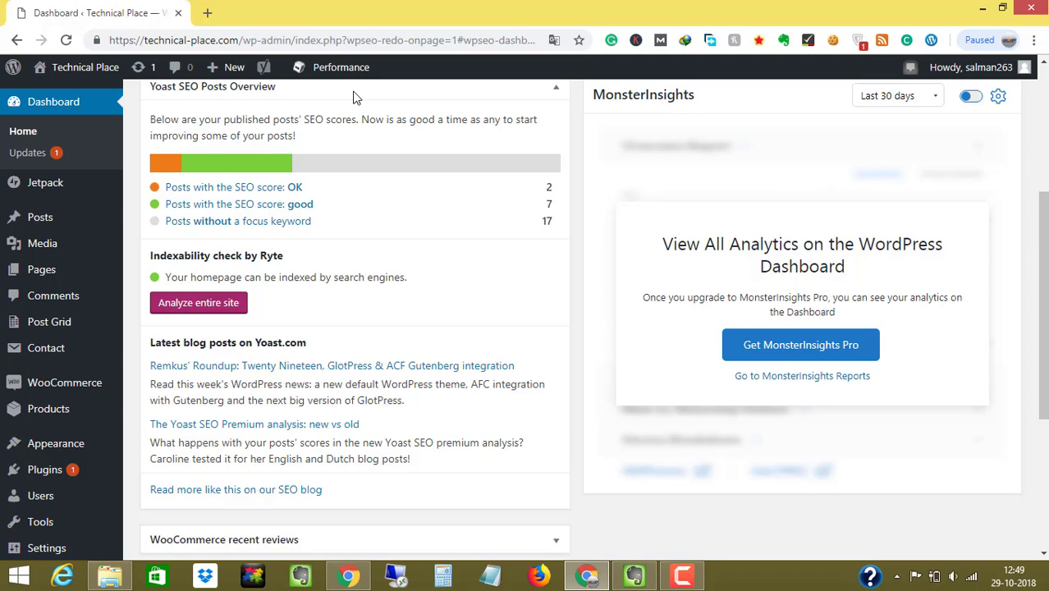
- Switch back to Search Console and examine the Performance, Coverage and Enhancements sections of the property's Overview page
click(209, 13)
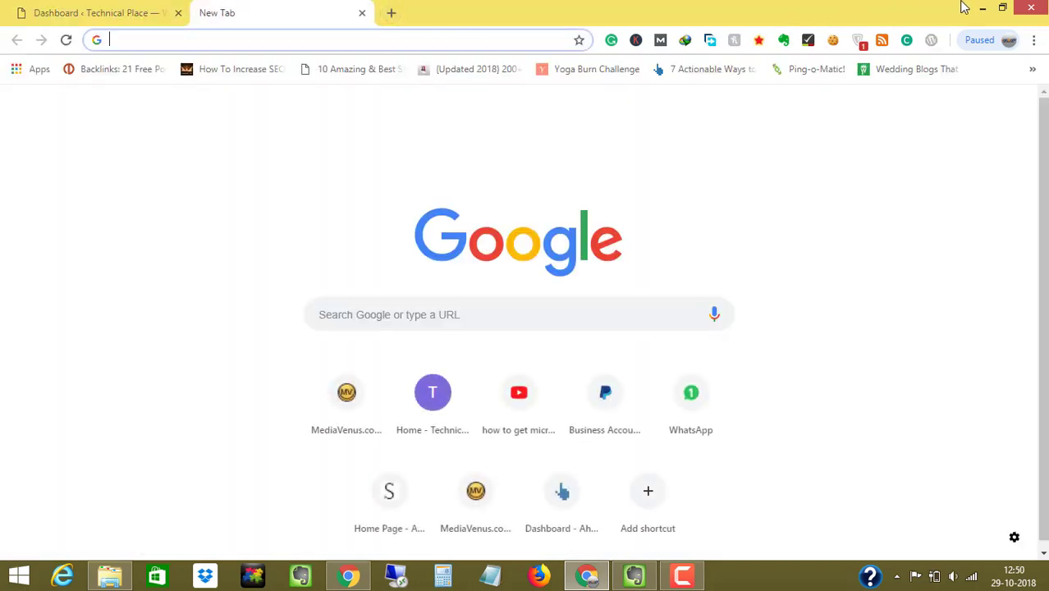
click(982, 9)
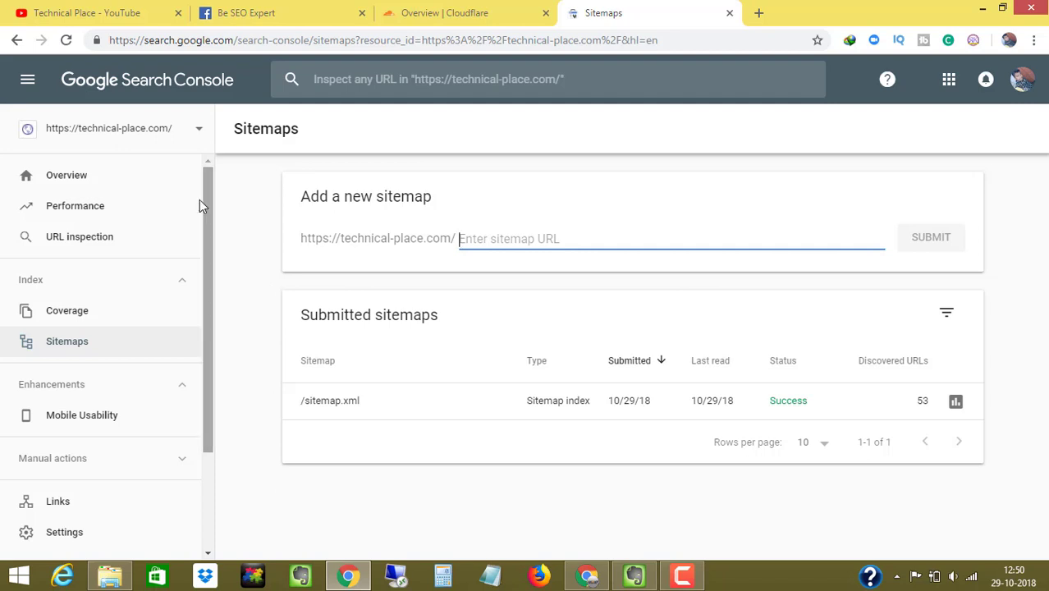
click(95, 176)
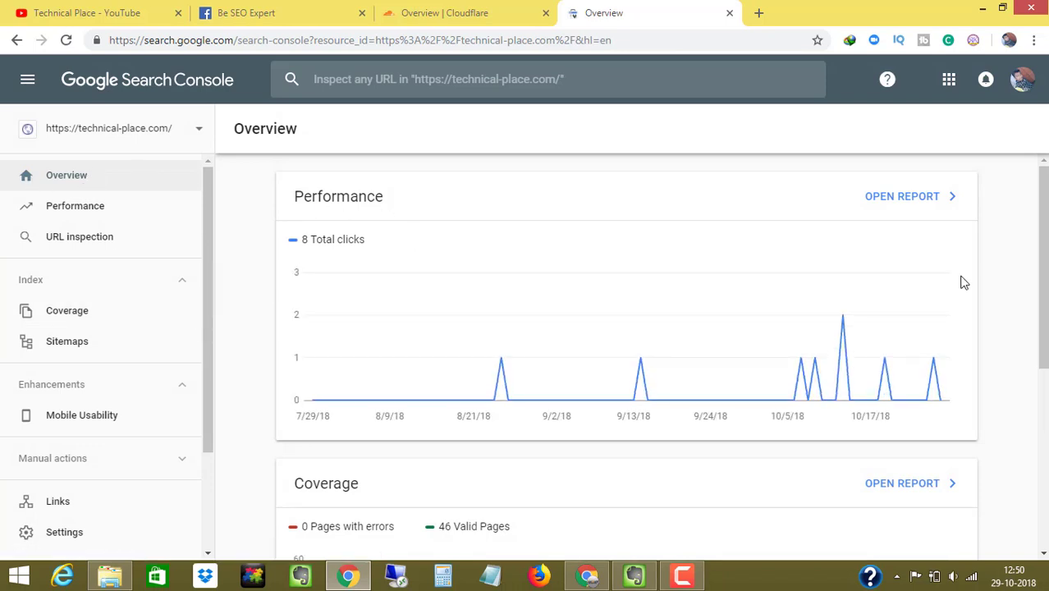
mouse_move(454, 336)
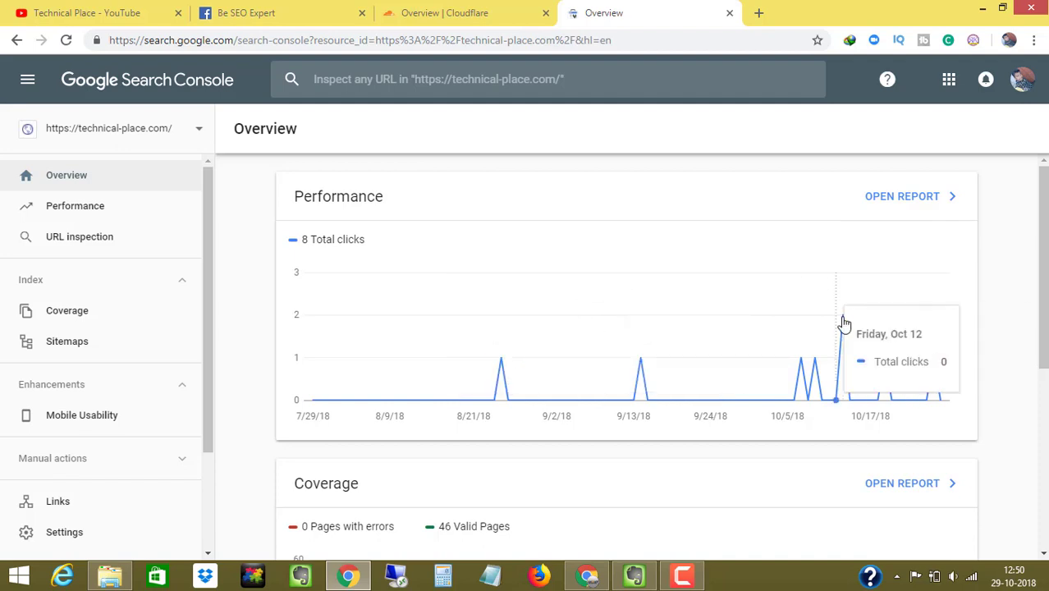
mouse_move(844, 321)
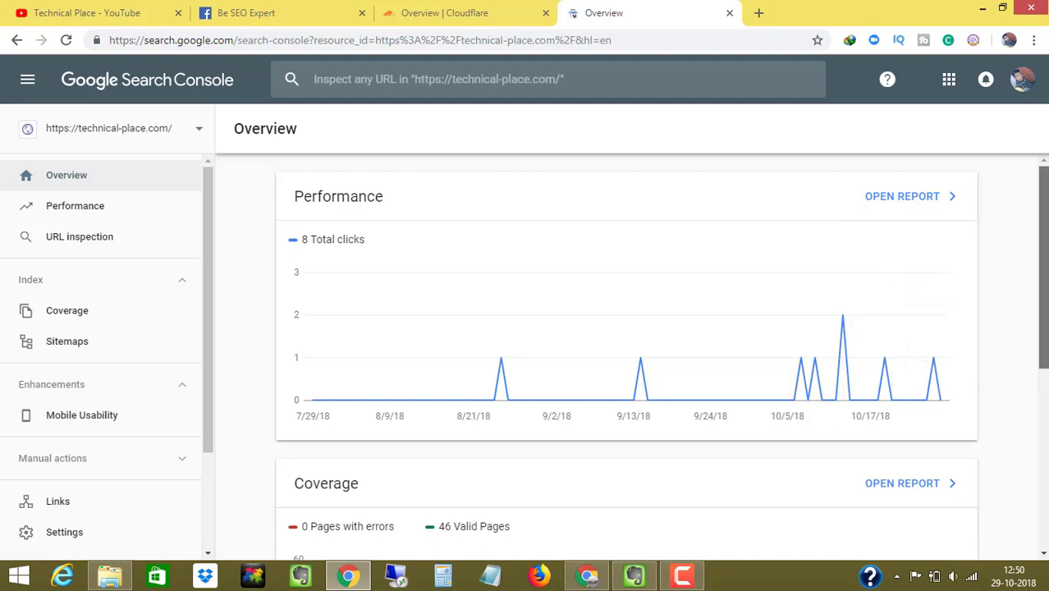
scroll(345, 282, down, 1)
scroll(344, 281, down, 1)
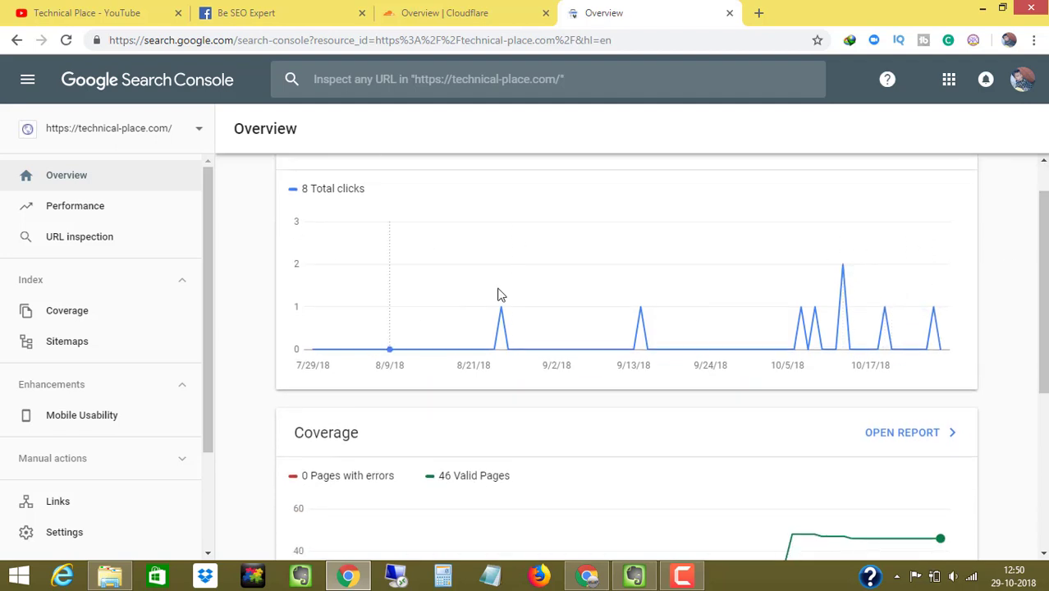
drag(1038, 281, 1039, 395)
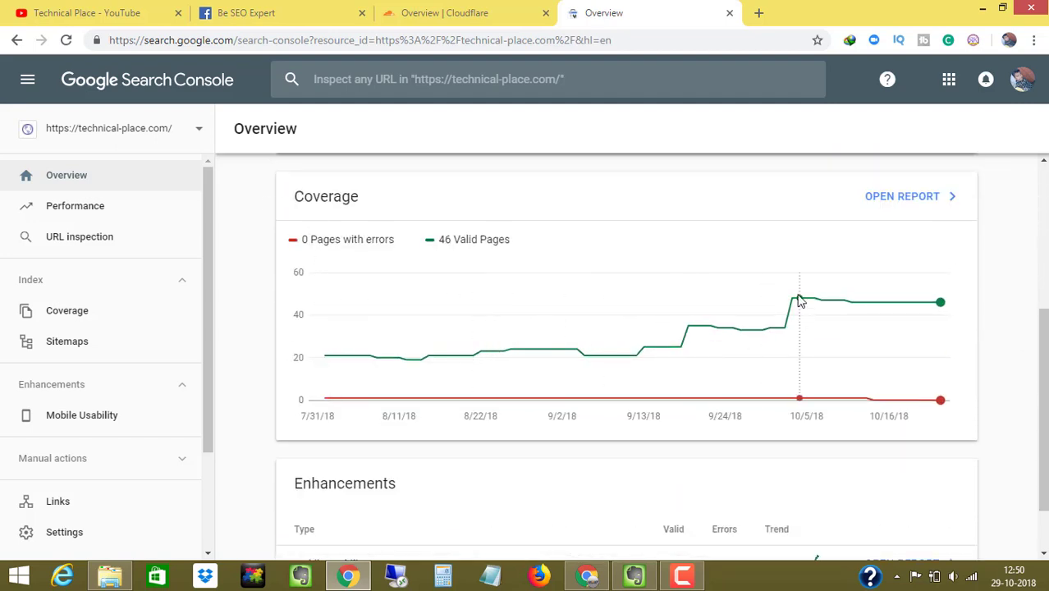
mouse_move(800, 301)
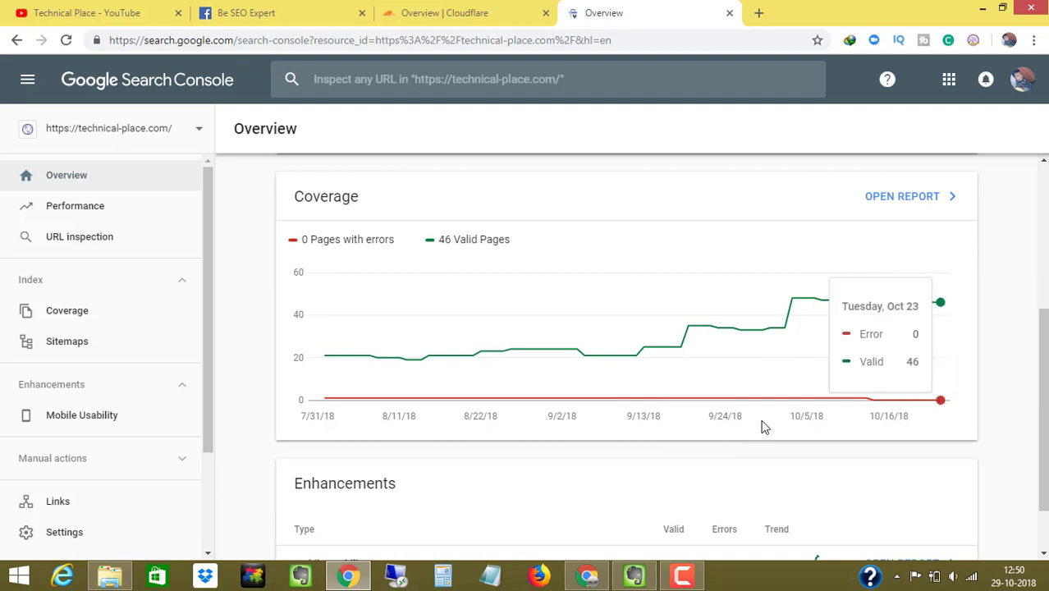
scroll(1042, 410, down, 2)
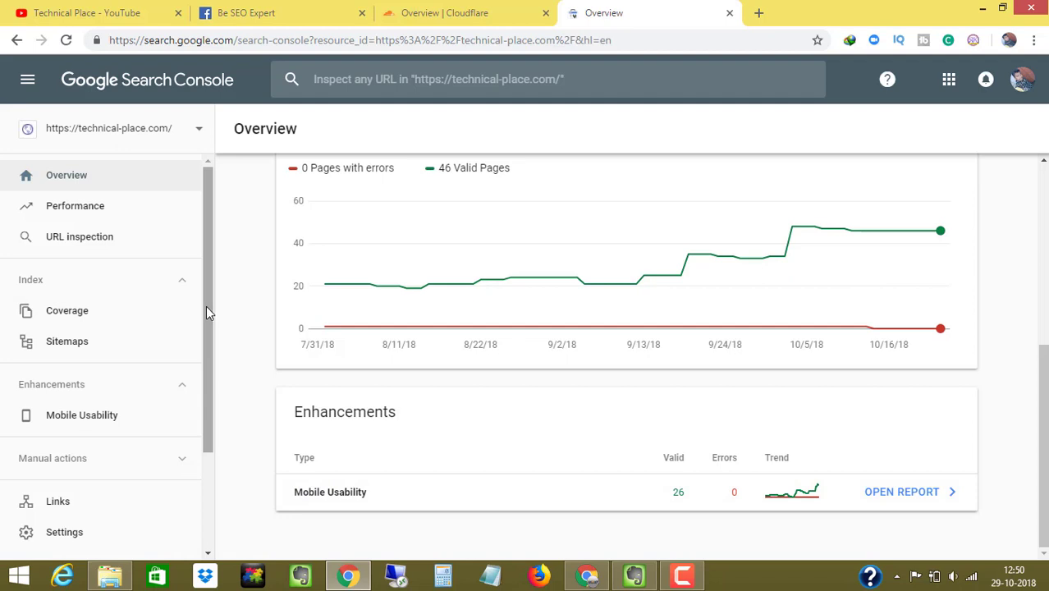
- Open the Performance report and examine the clicks and impressions chart and the Queries table
click(40, 212)
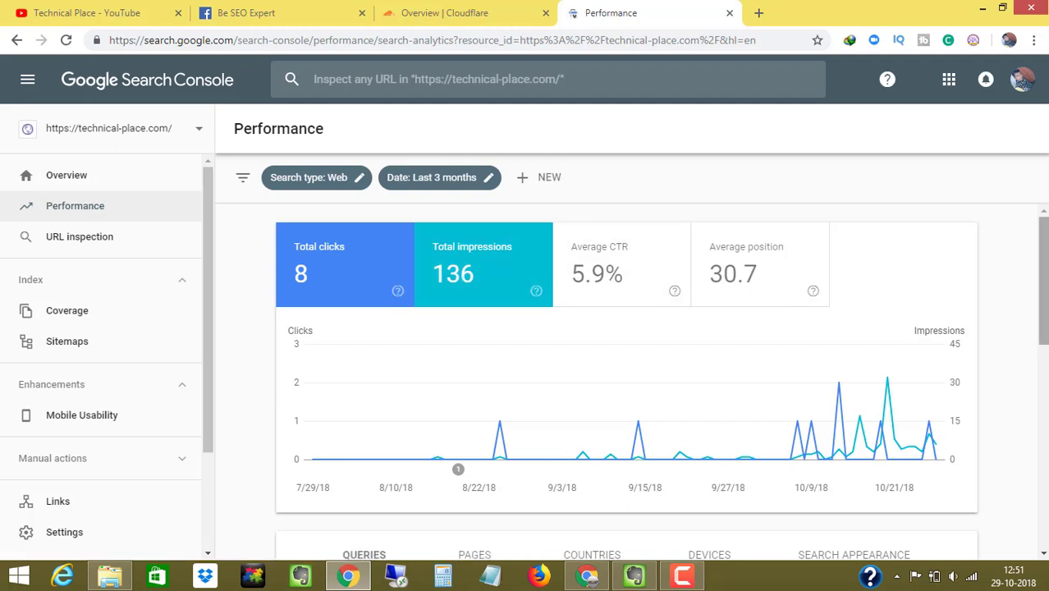
drag(1041, 267, 1039, 395)
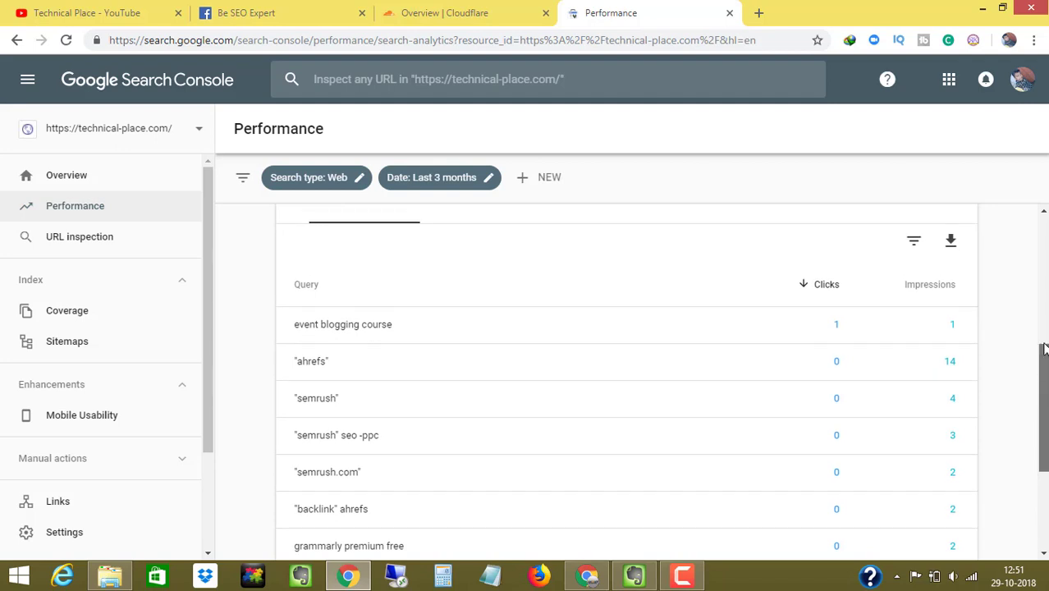
scroll(494, 321, up, 4)
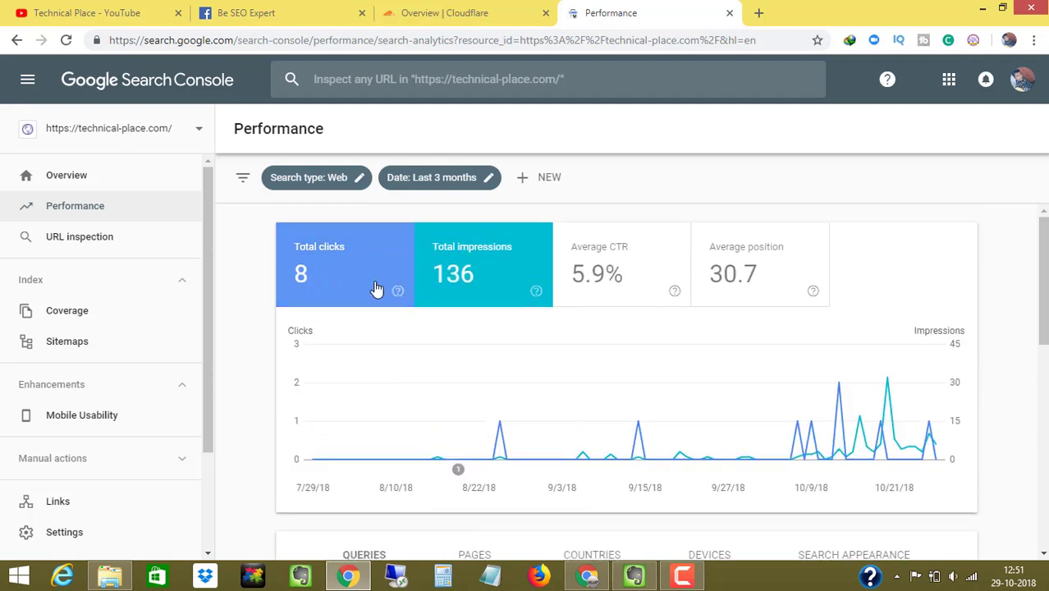
drag(1041, 272, 1043, 371)
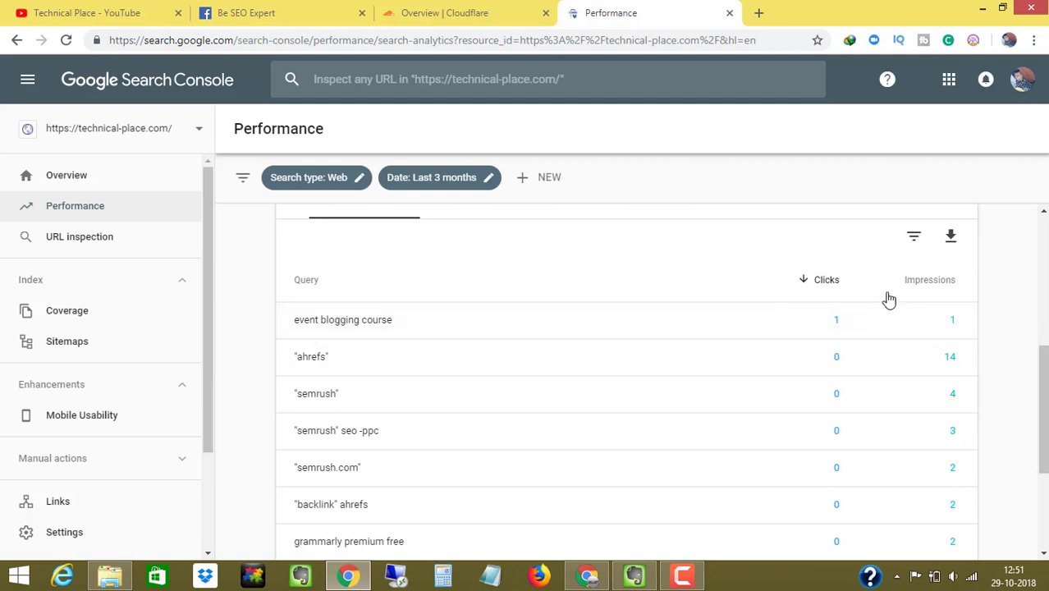
triple_click(347, 331)
click(255, 324)
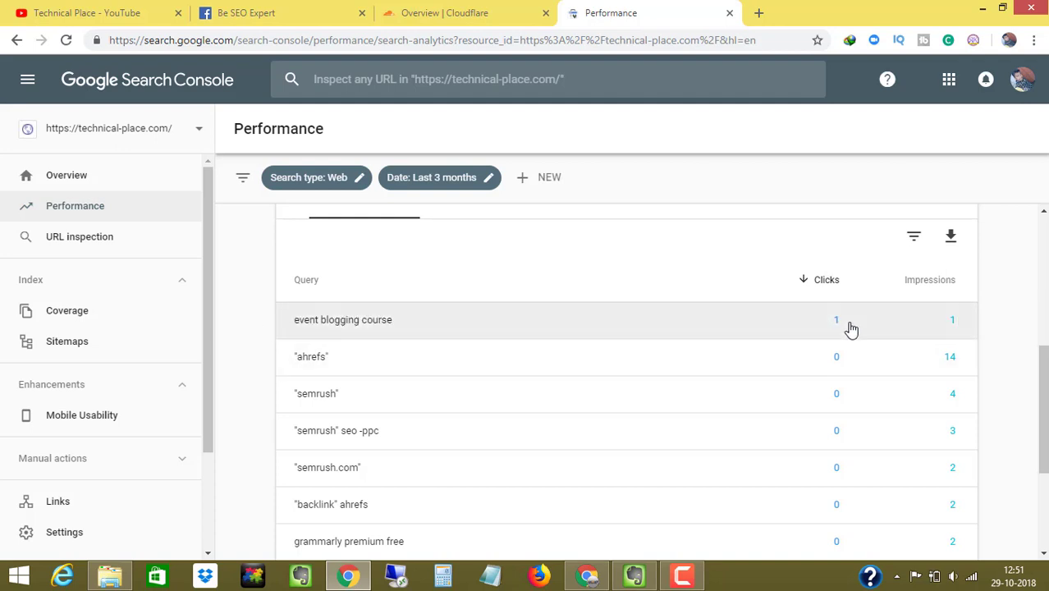
scroll(993, 411, down, 1)
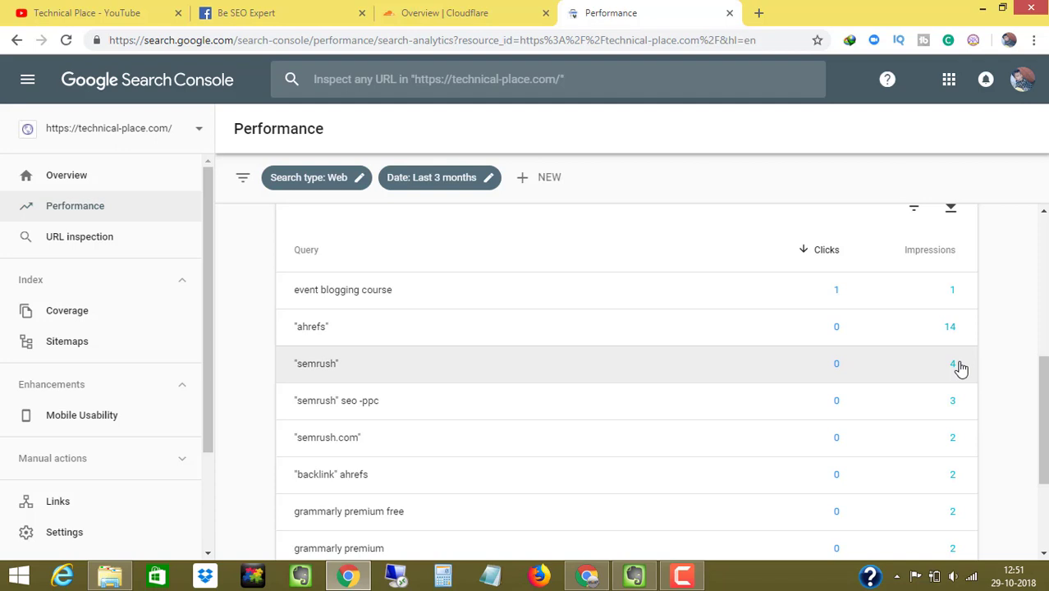
drag(1045, 405, 1044, 276)
scroll(294, 439, up, 1)
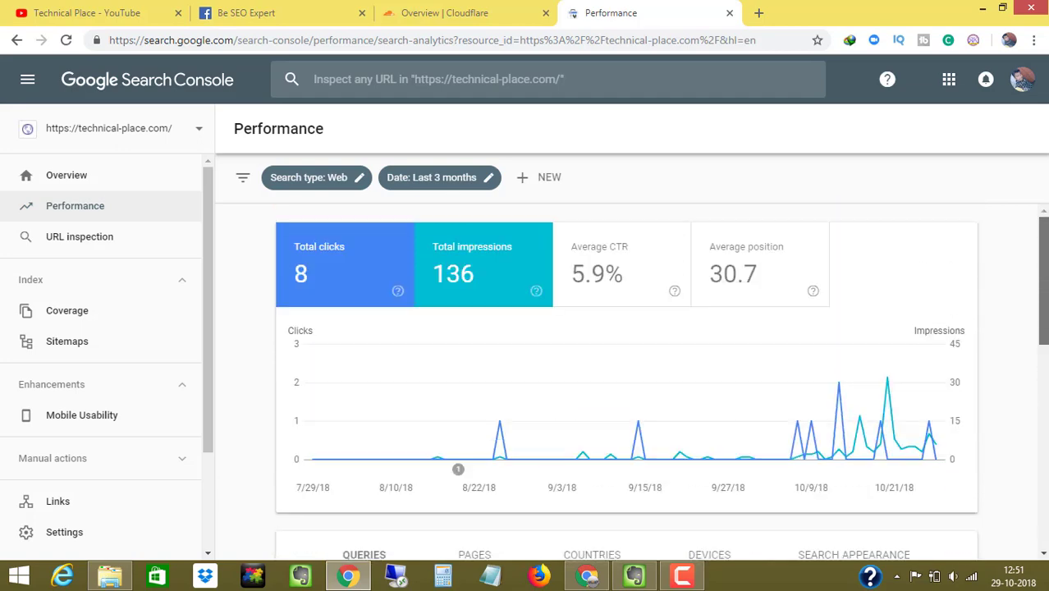
click(681, 576)
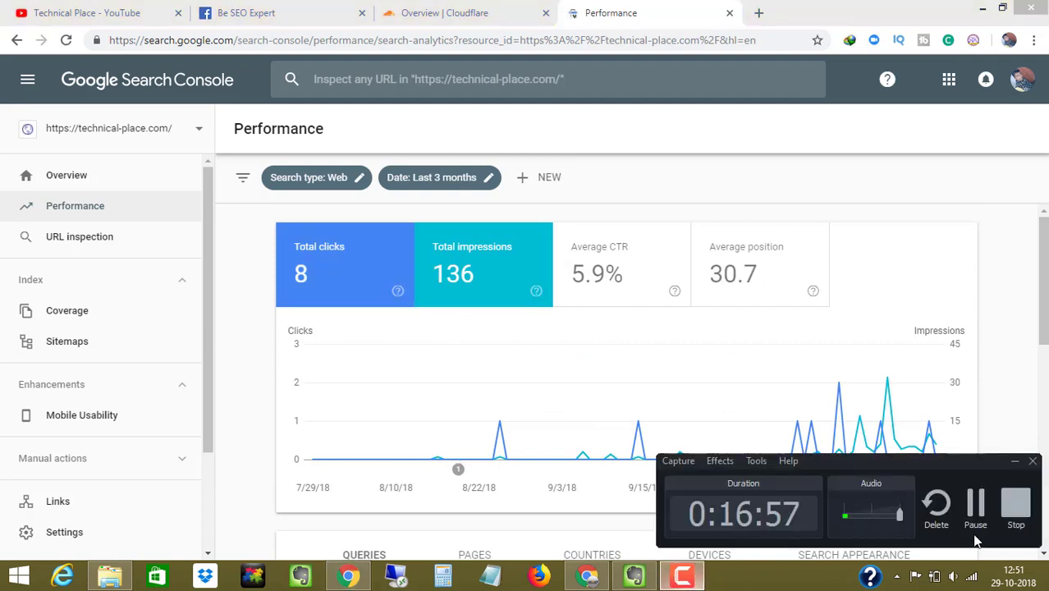
click(975, 511)
scroll(837, 347, down, 1)
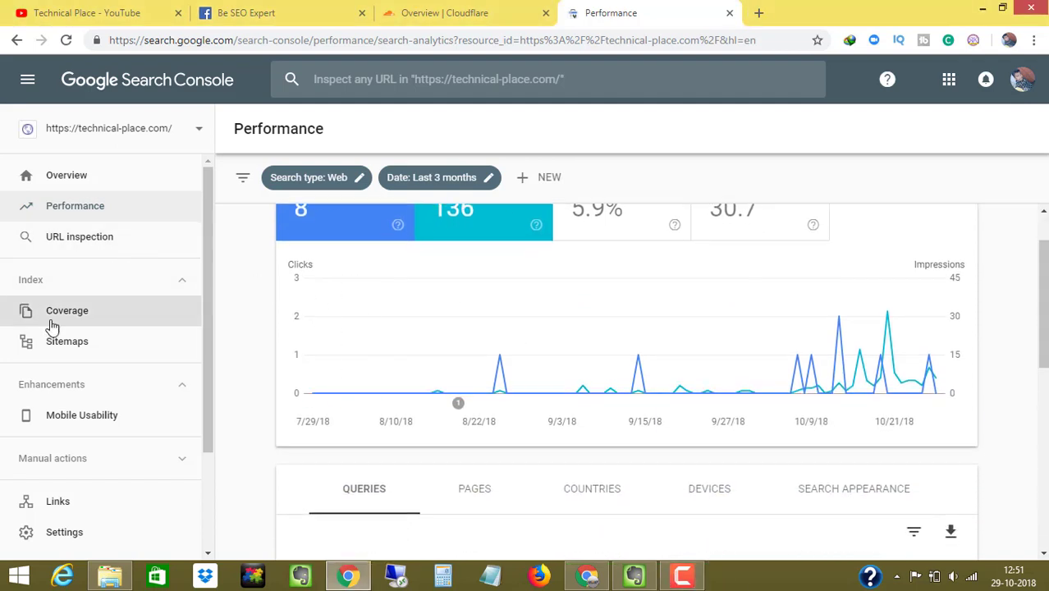
drag(211, 239, 206, 359)
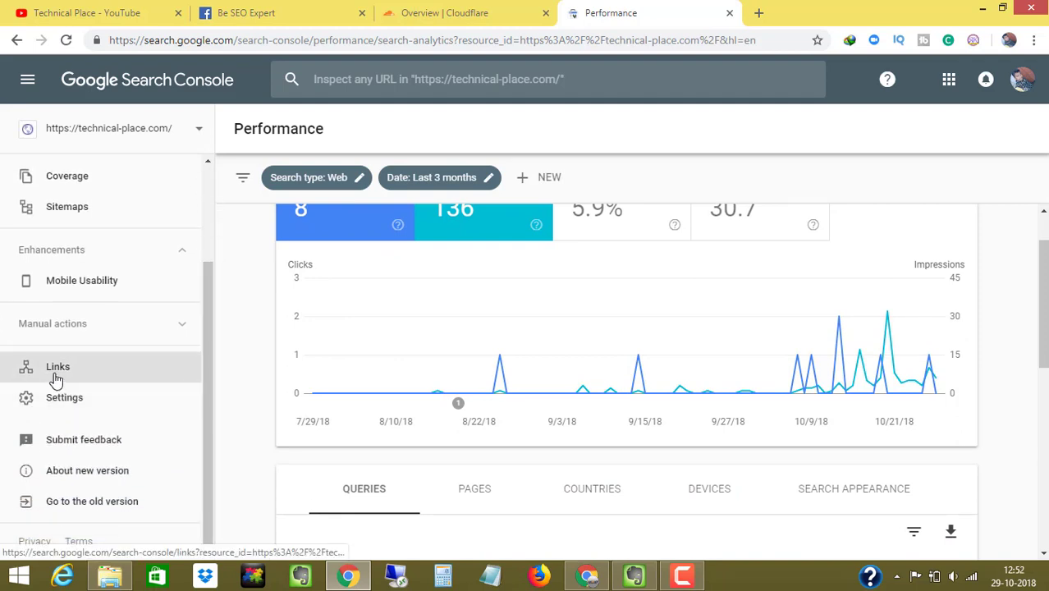
click(55, 370)
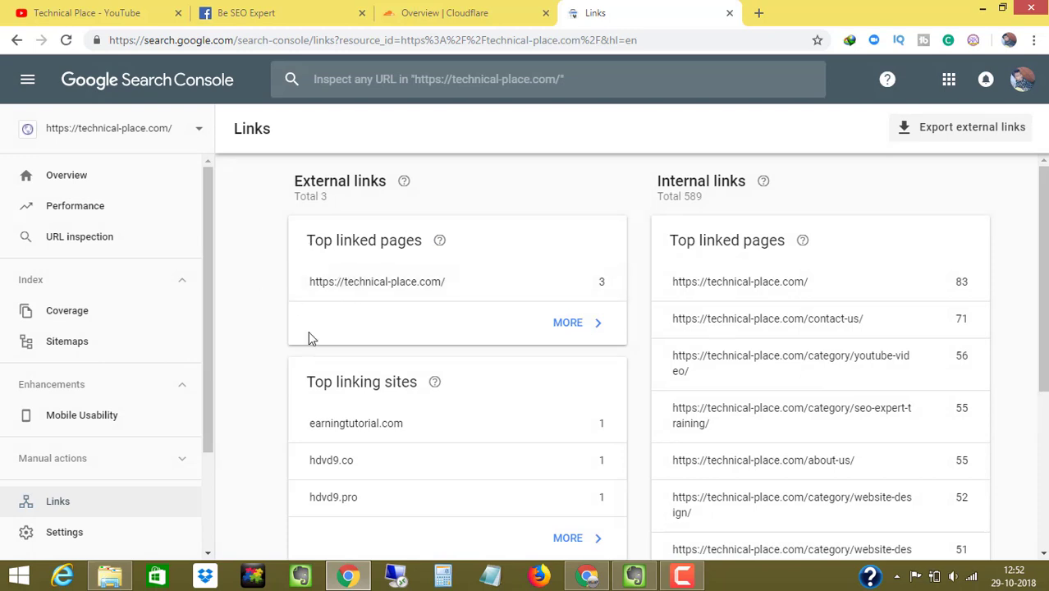
drag(297, 284, 452, 288)
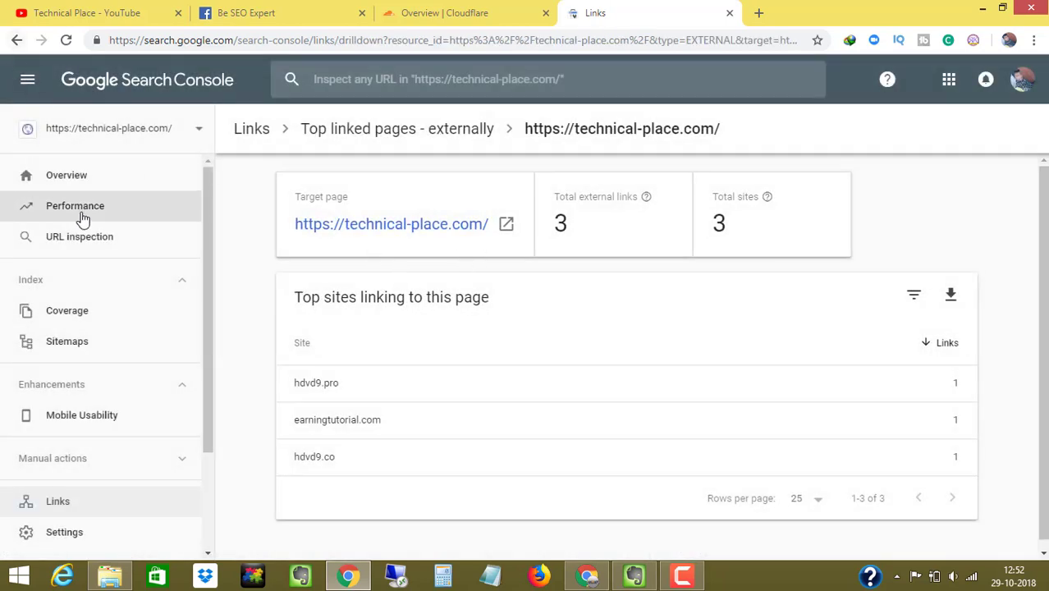
key(alt+Left)
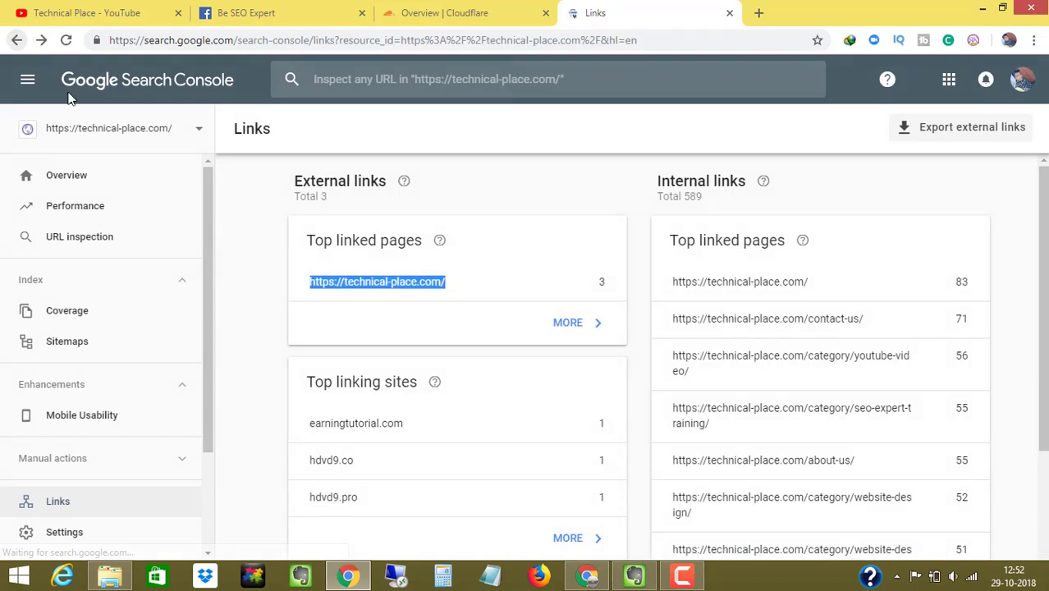
- Review the internal top linked pages, top linking sites and top linking text in the Links report
scroll(698, 263, down, 1)
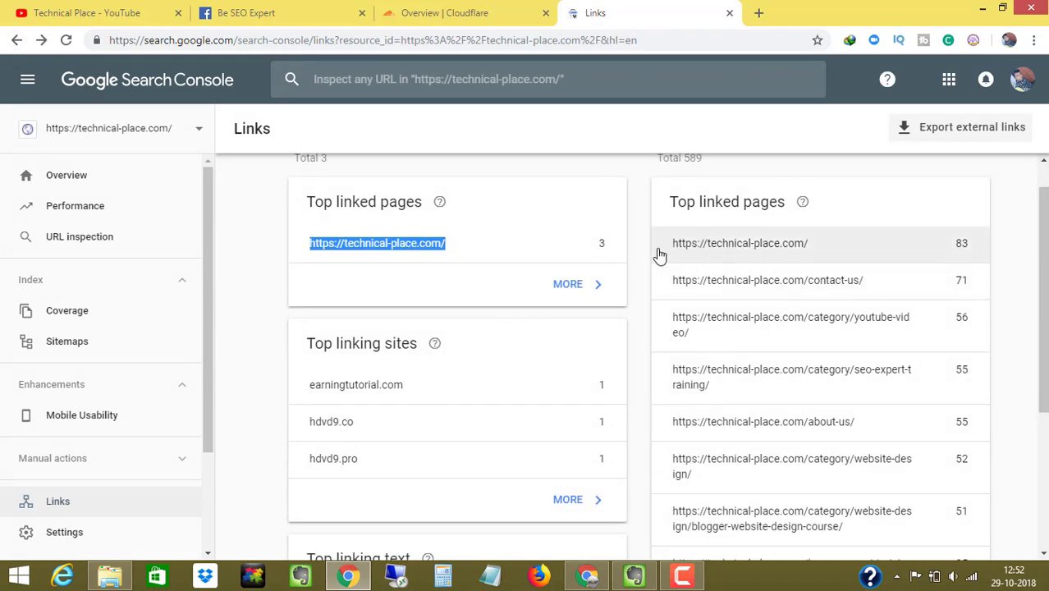
drag(670, 202, 777, 202)
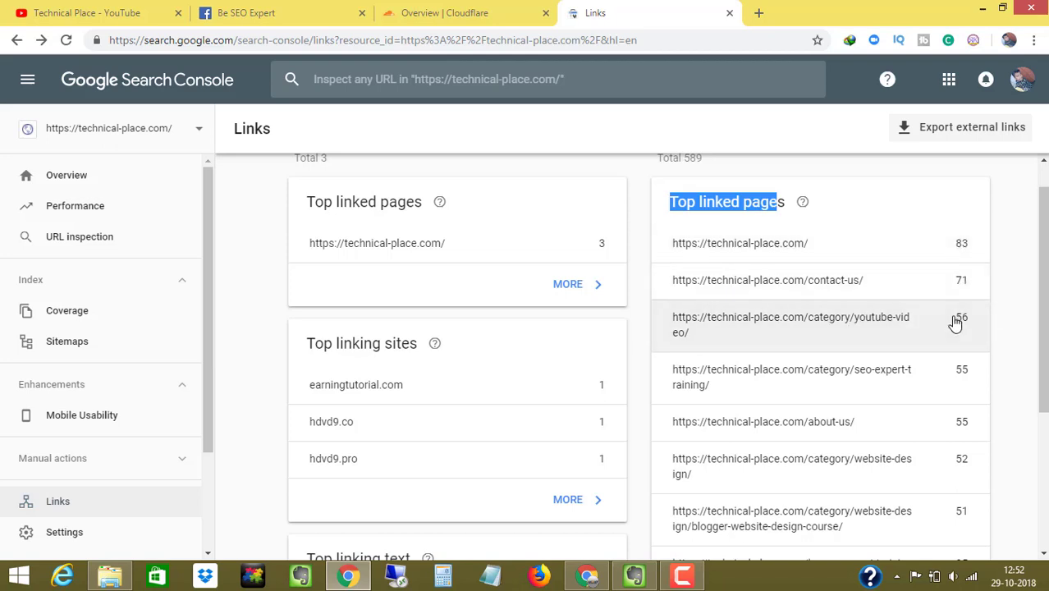
scroll(954, 323, down, 1)
drag(1044, 359, 1044, 433)
scroll(340, 321, down, 1)
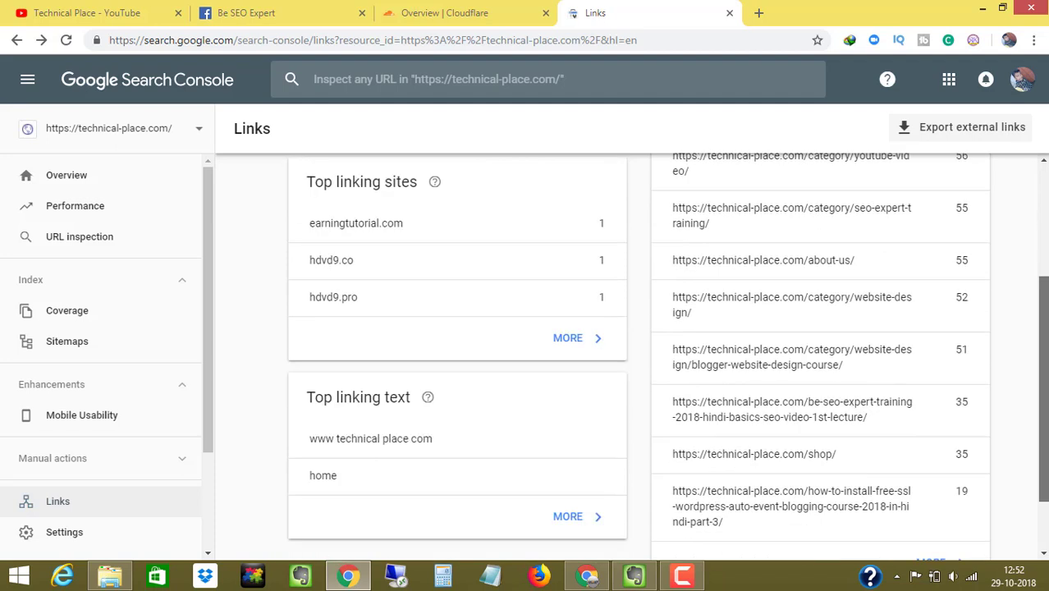
- Dismiss the Facebook notification and open the property's Settings to review ownership verification and user permissions
drag(208, 308, 222, 409)
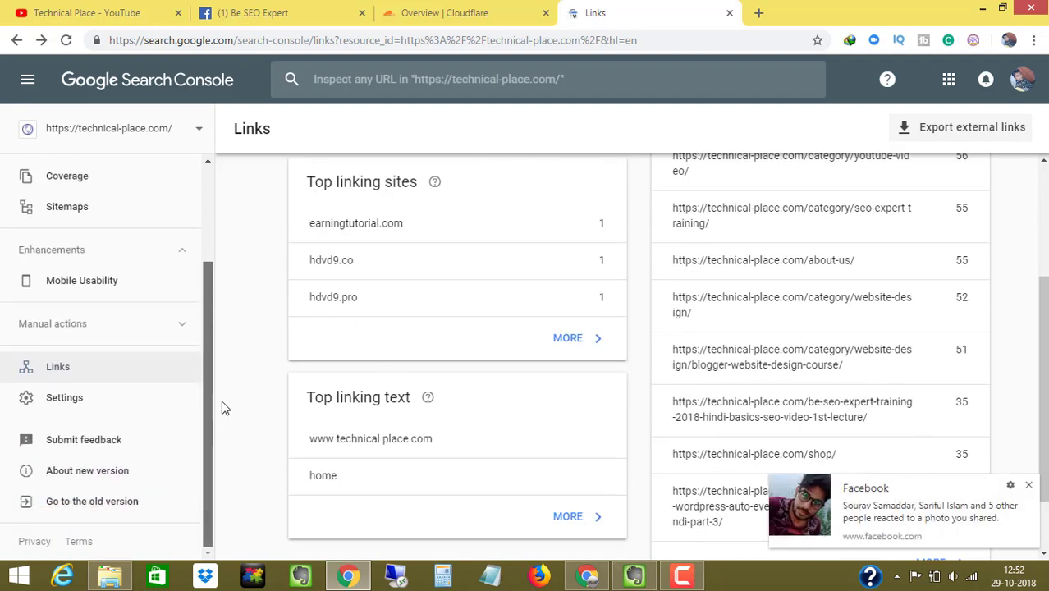
click(1028, 488)
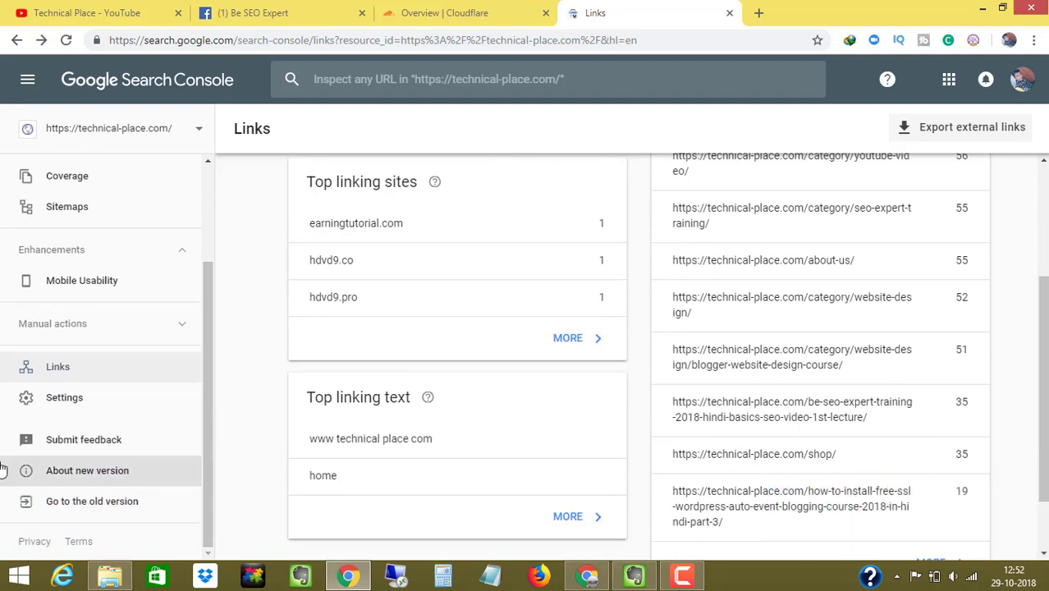
click(63, 407)
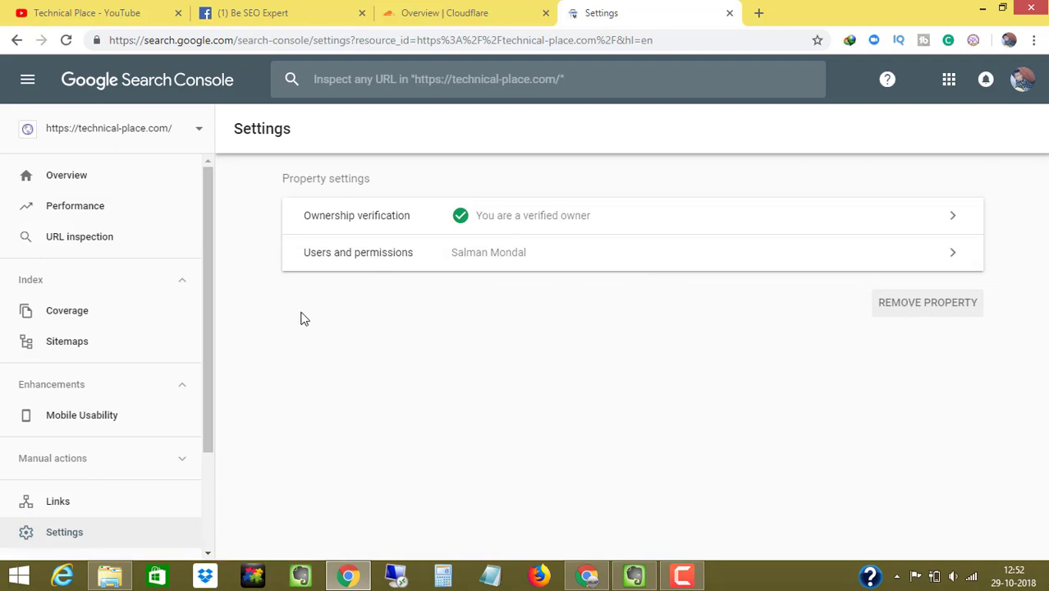
drag(209, 195, 215, 319)
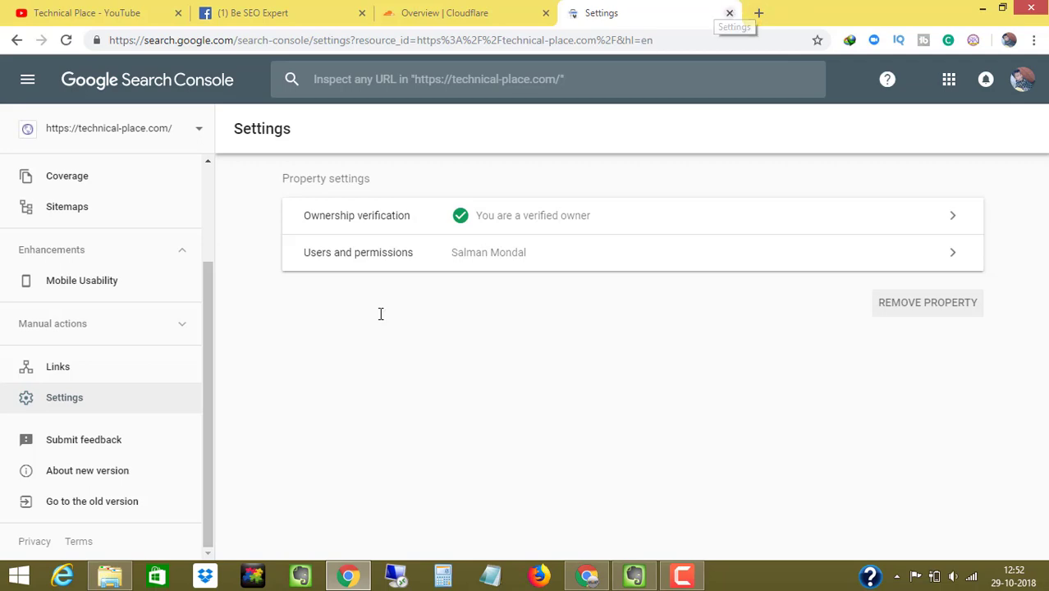
- Switch to the Evernote lecture note and add an empty sub-item under "How to Add Analytics to Track Visitors"
key(alt+Tab)
drag(346, 296, 755, 356)
click(435, 393)
drag(360, 393, 621, 401)
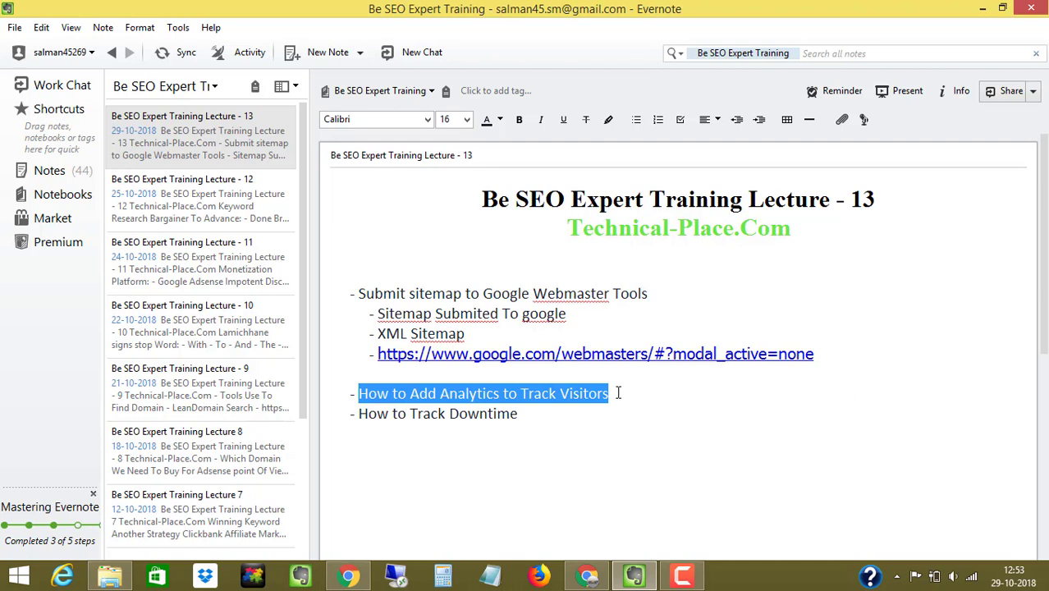
click(487, 413)
click(620, 393)
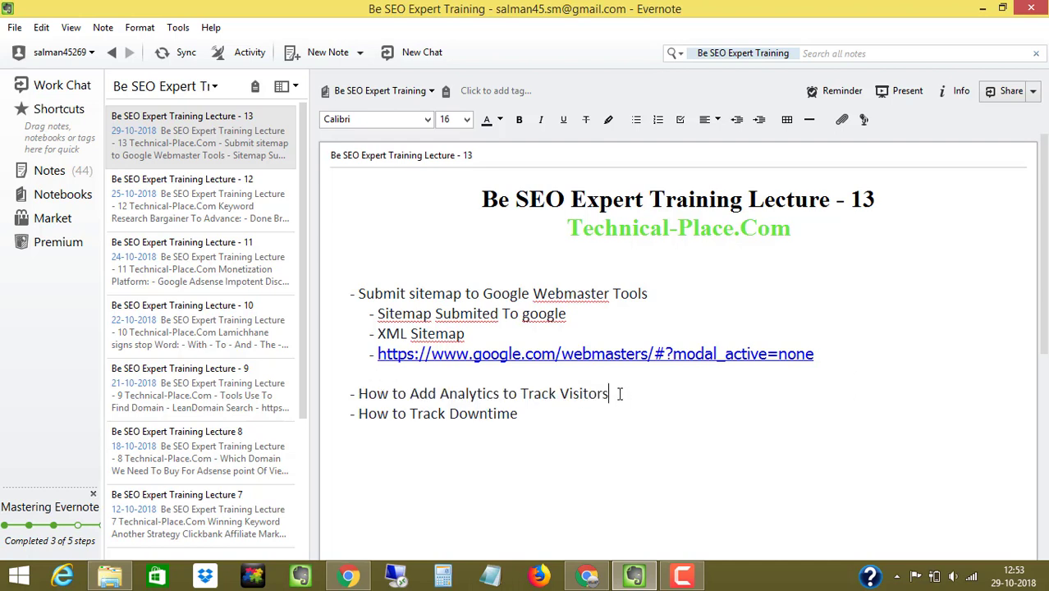
key(Return)
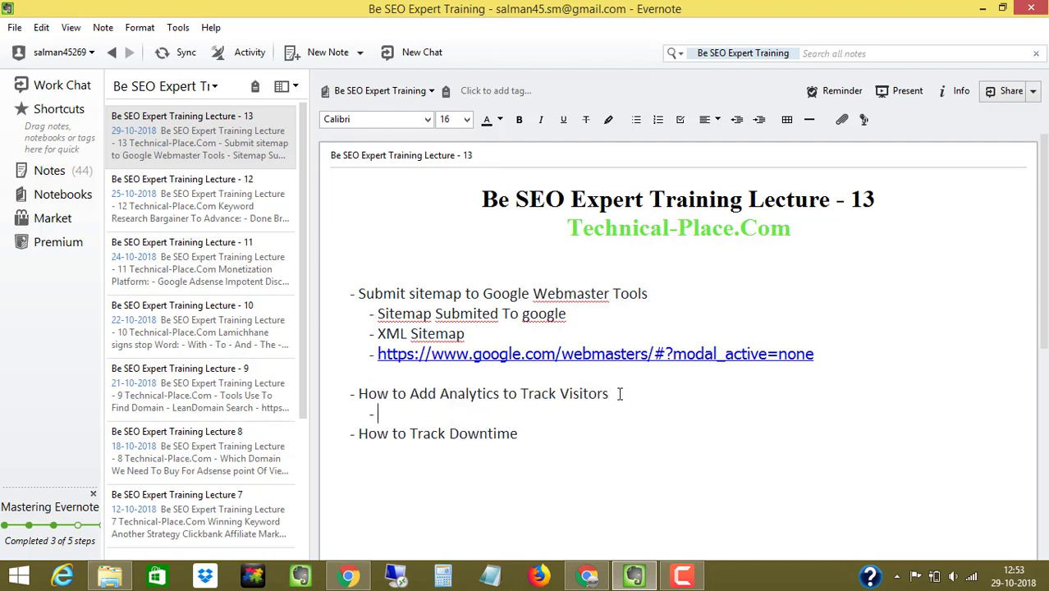
- Switch back to Chrome and search Google for "google analytics" in a new tab
click(348, 576)
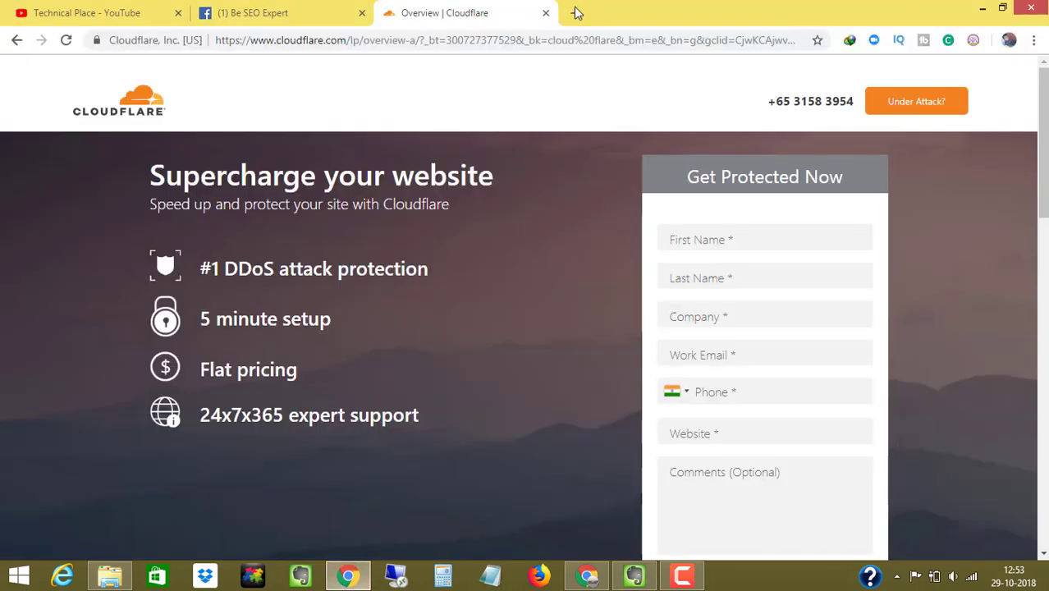
click(574, 13)
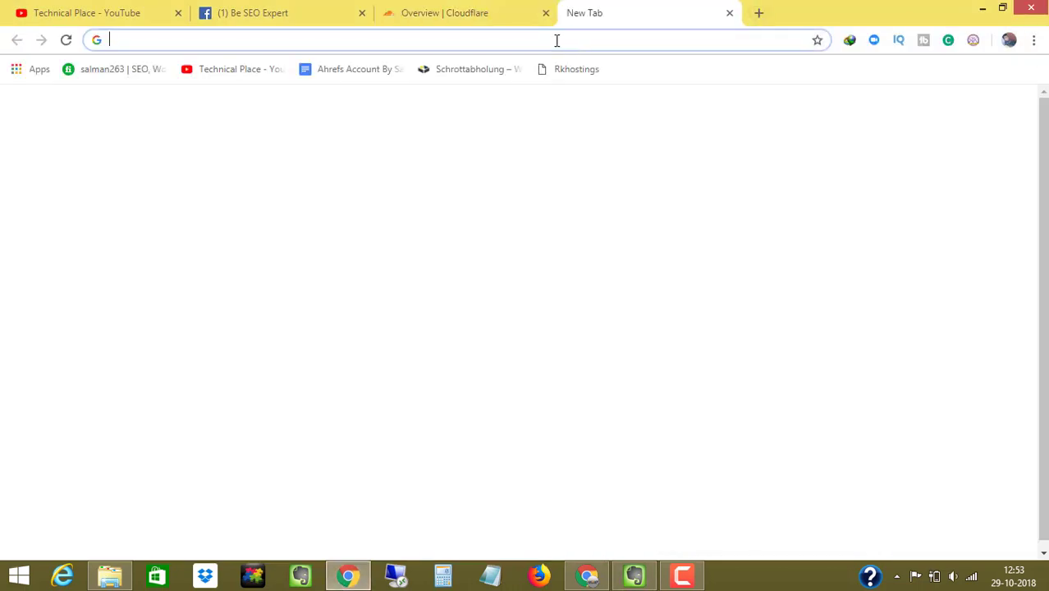
text(google an)
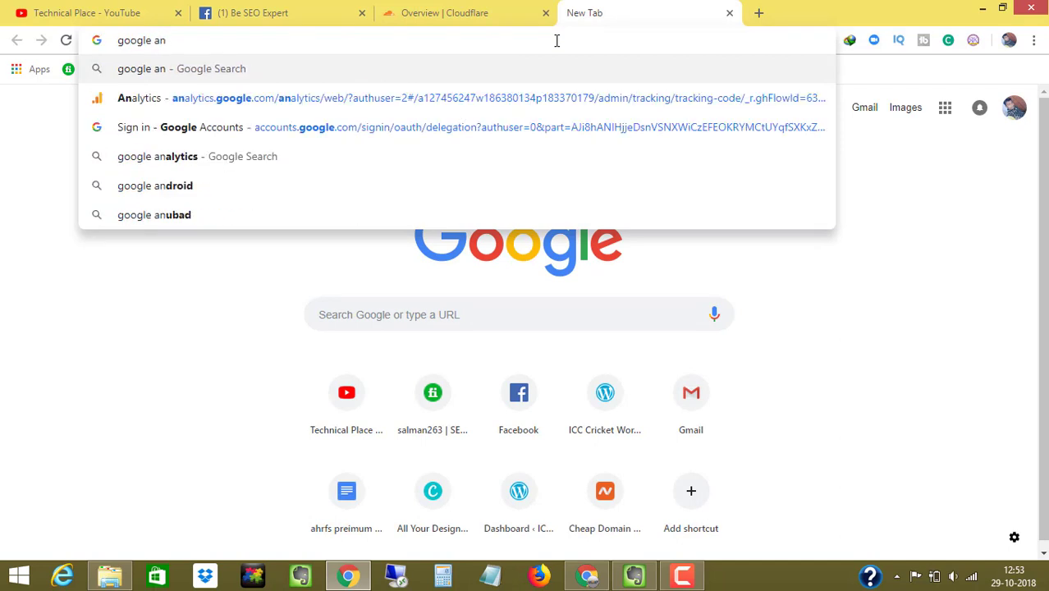
text(a)
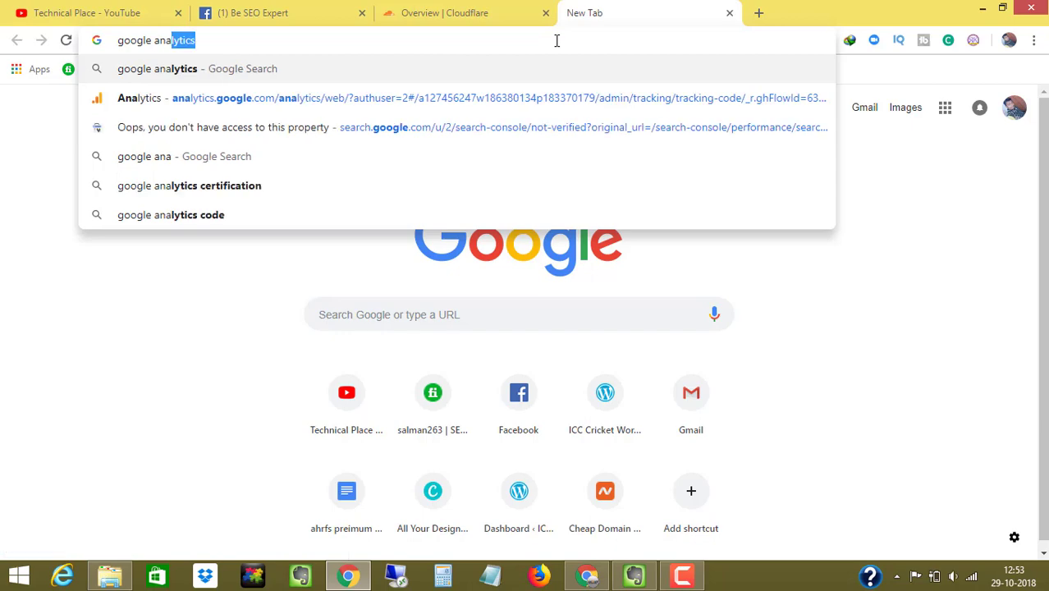
text(ly)
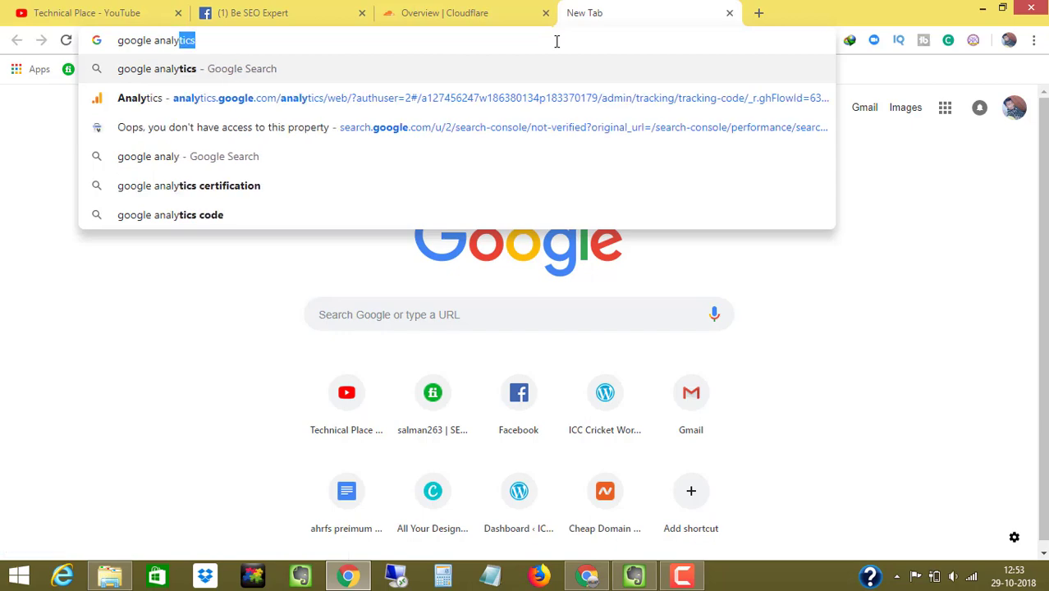
key(Return)
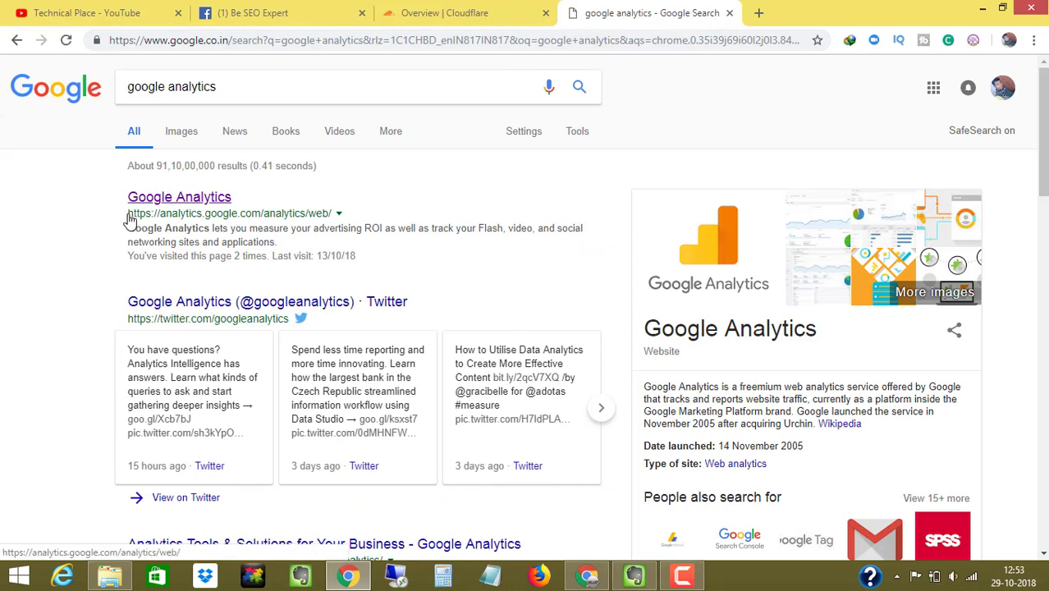
drag(127, 211, 257, 216)
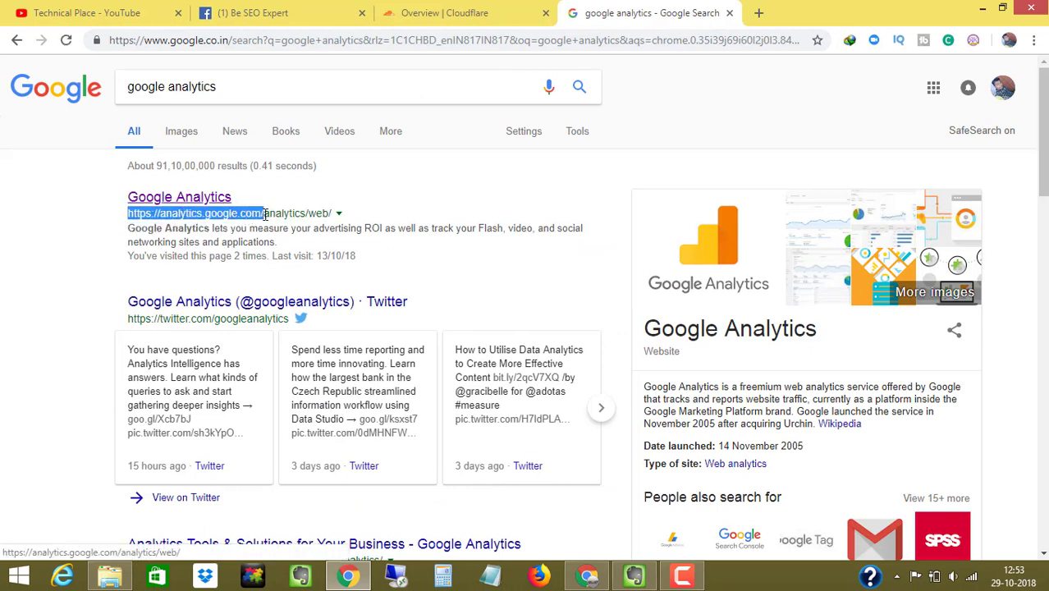
right_click(240, 212)
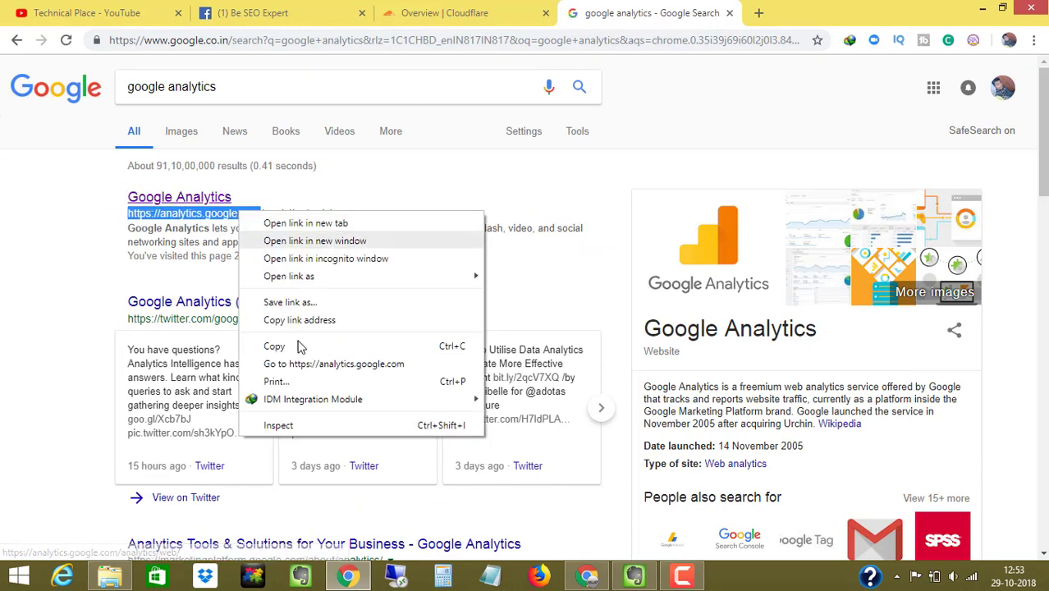
click(292, 348)
click(633, 577)
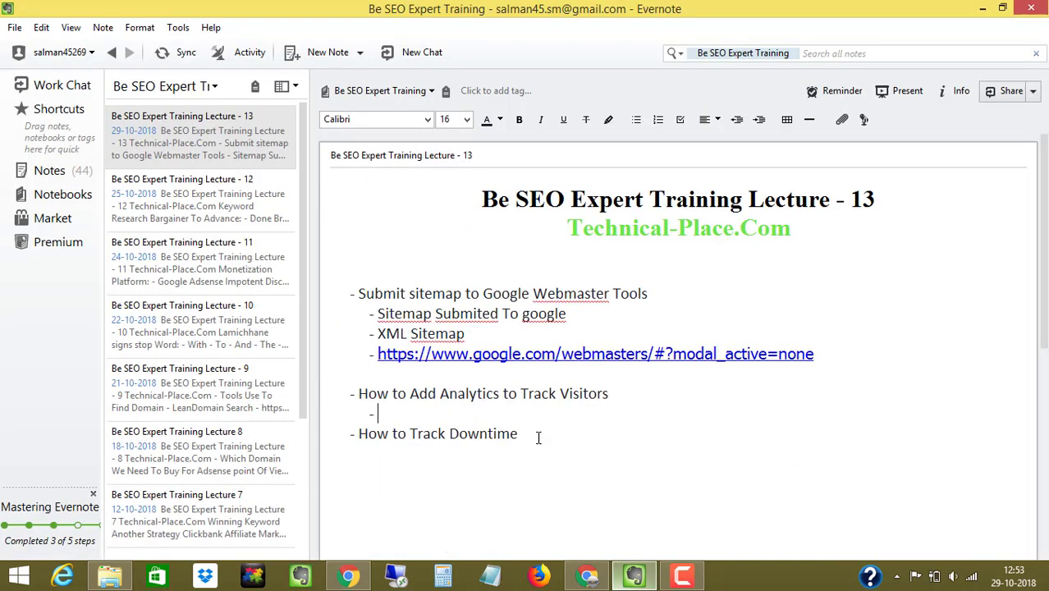
key(ctrl+v)
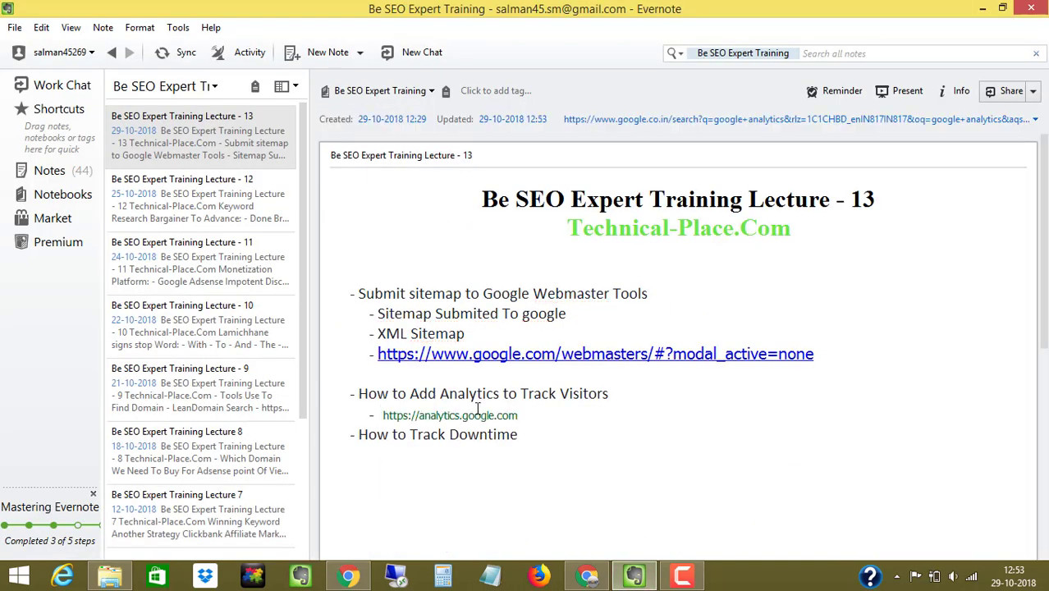
click(983, 8)
click(759, 12)
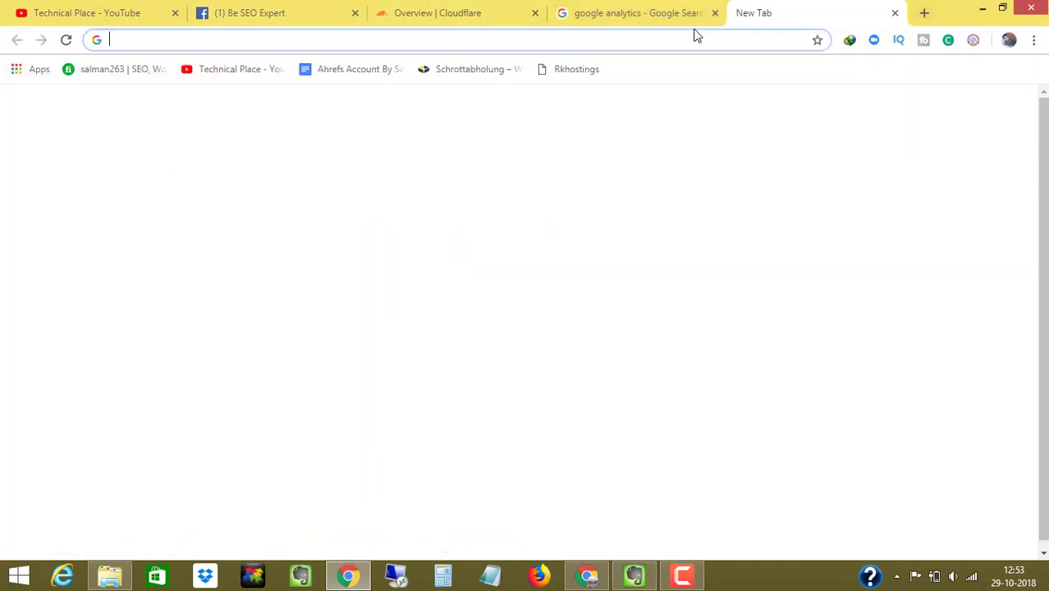
key(ctrl+v)
key(Return)
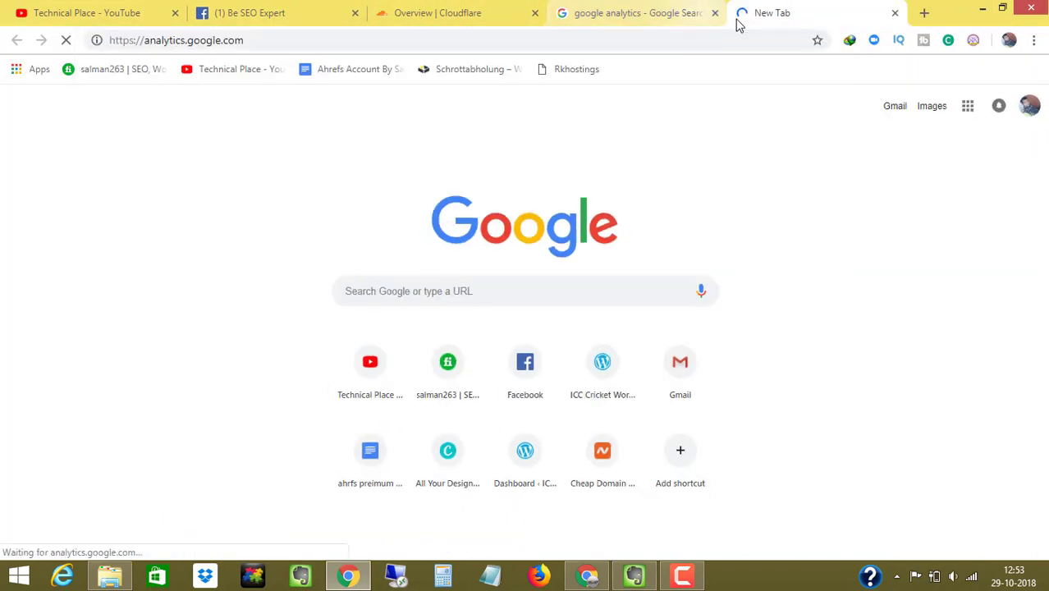
- Close the Google search results tab and return to the loading Analytics page
click(715, 13)
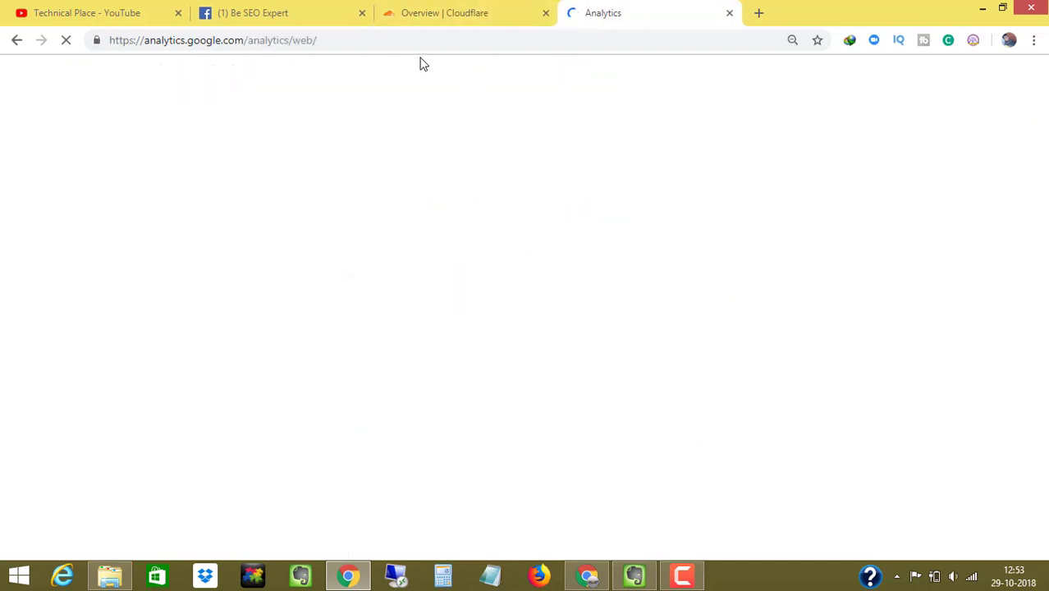
click(275, 8)
click(182, 7)
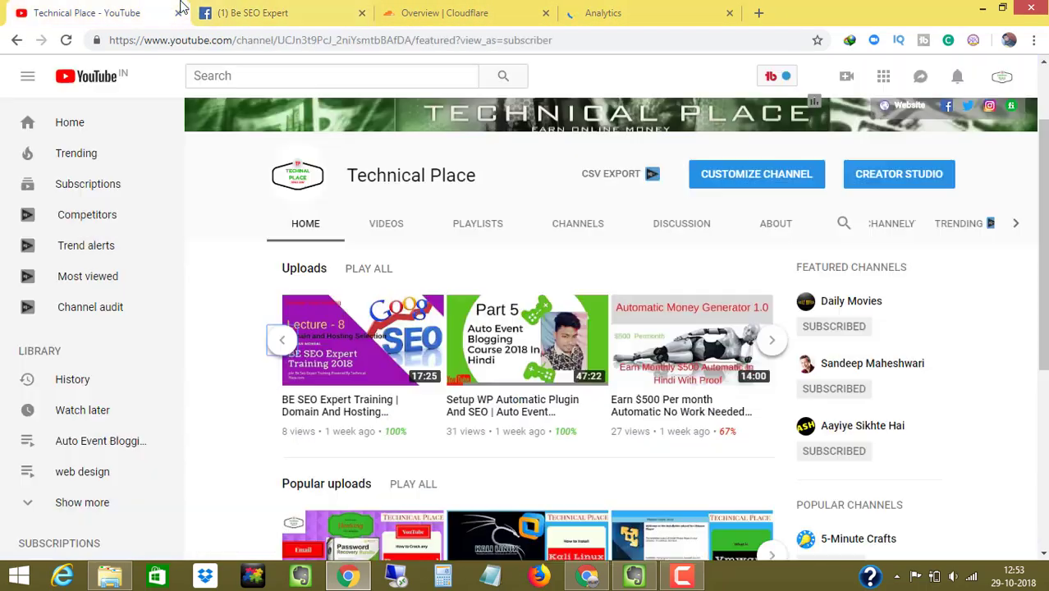
click(673, 10)
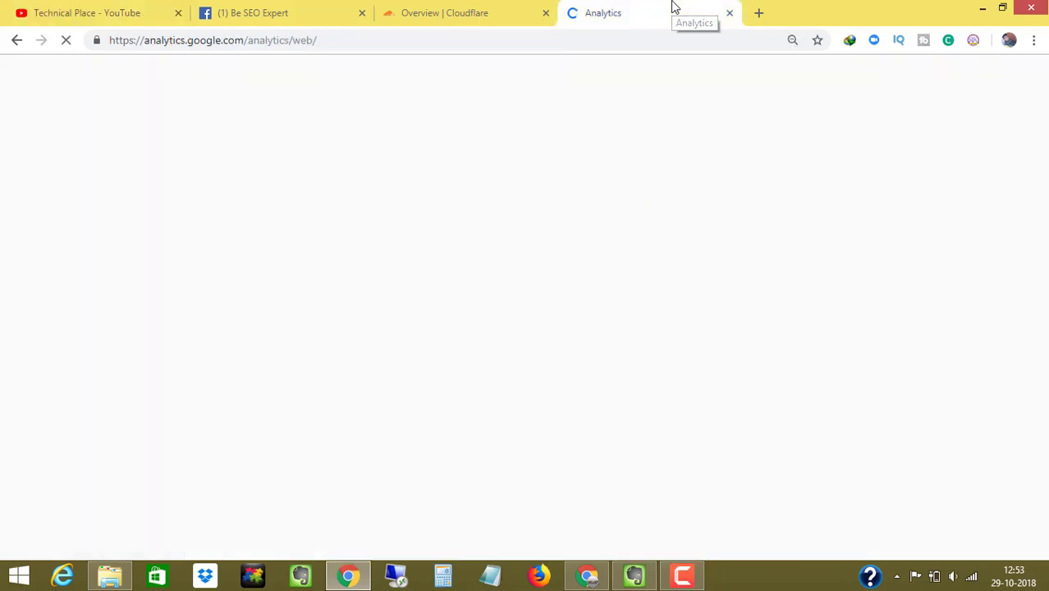
click(678, 575)
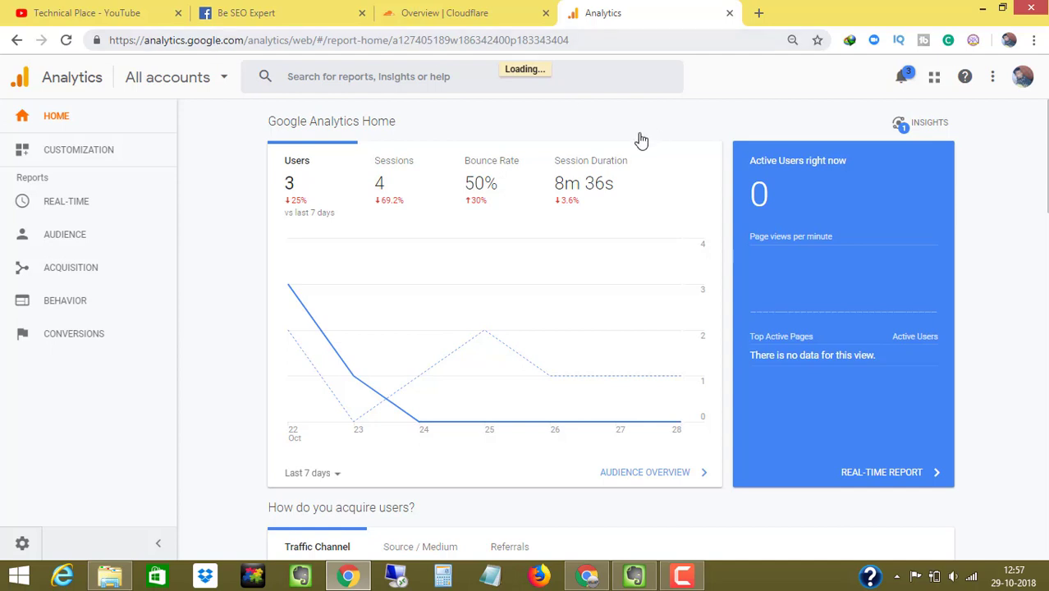
- Look over the Analytics home page, the real-time report entries and the list of existing accounts
scroll(642, 140, down, 1)
scroll(641, 139, up, 1)
click(65, 201)
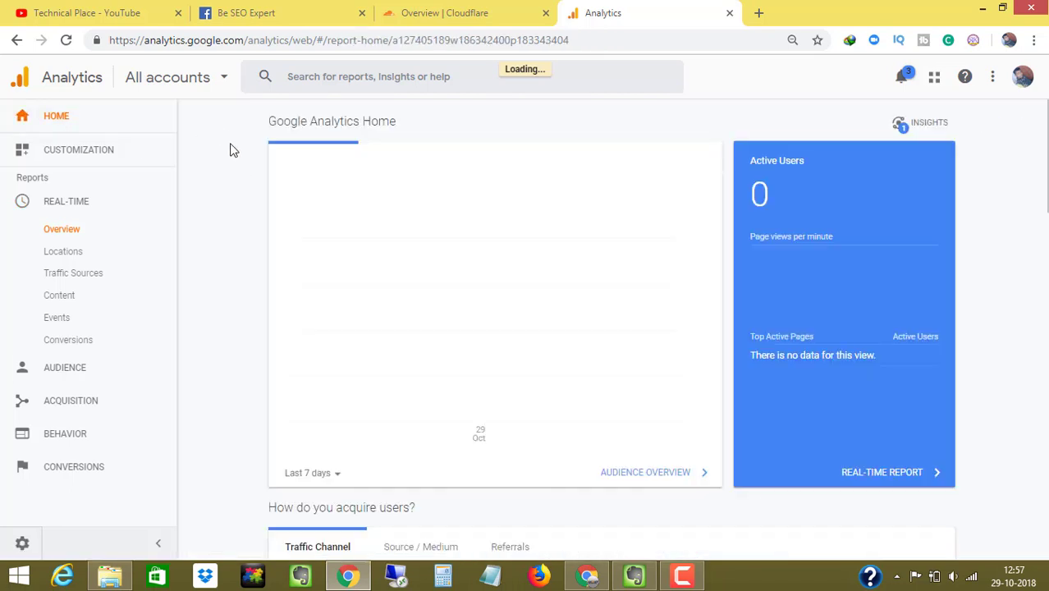
click(201, 87)
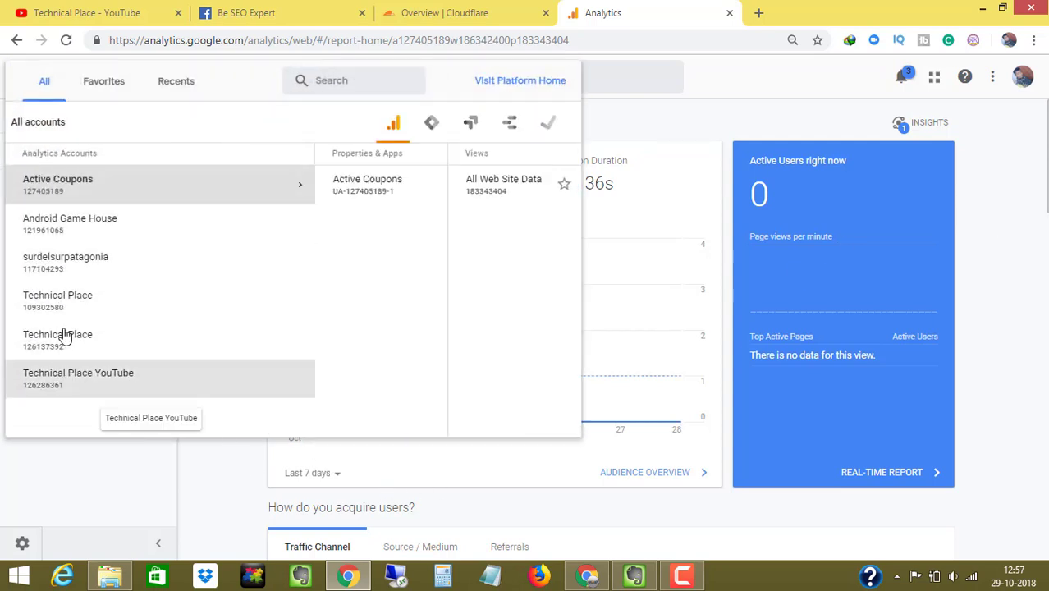
click(220, 480)
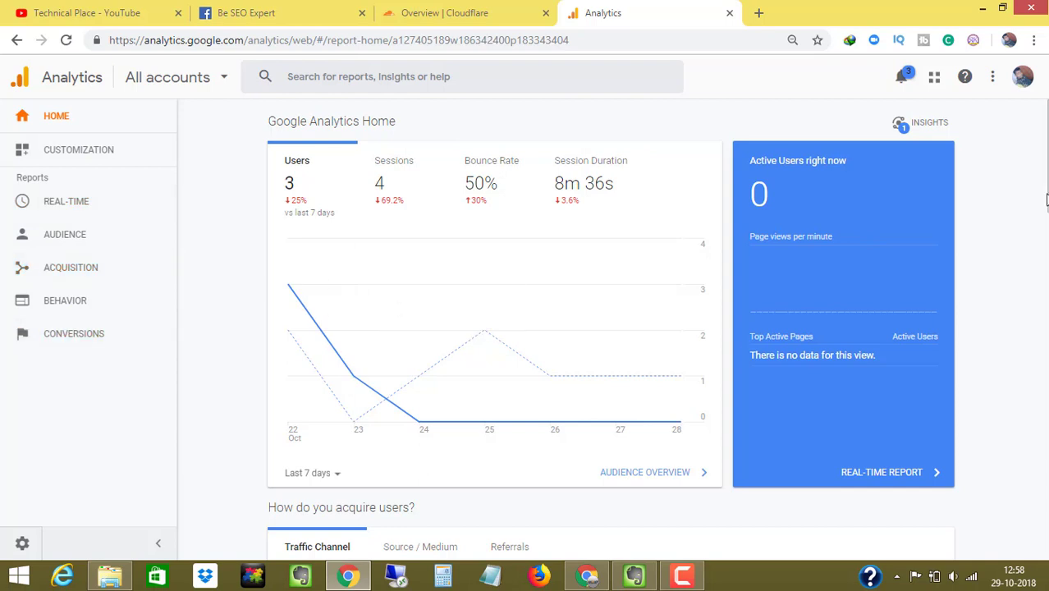
scroll(1046, 200, down, 3)
scroll(1046, 200, up, 3)
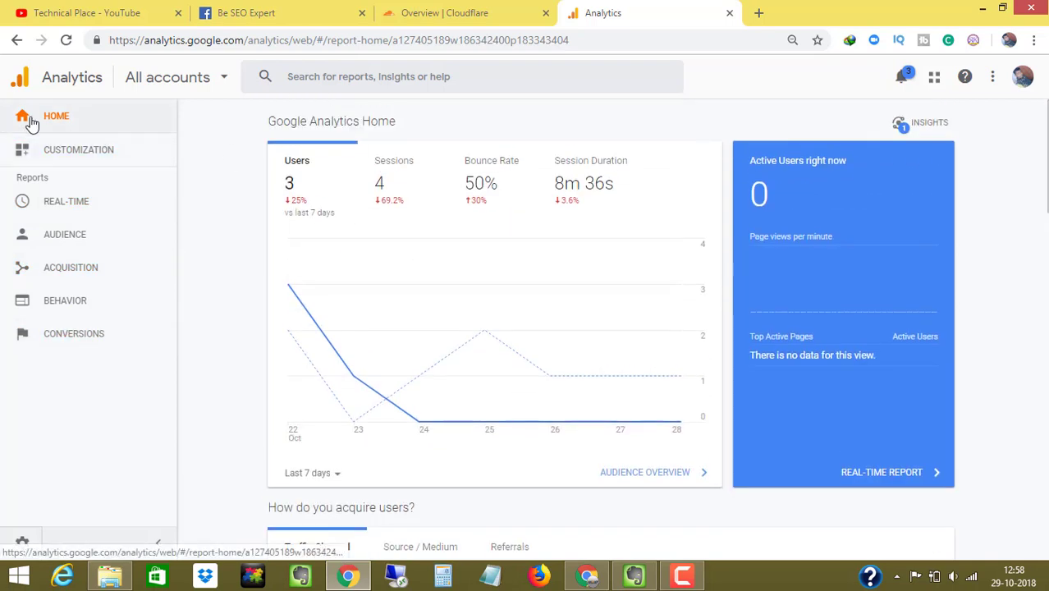
click(208, 77)
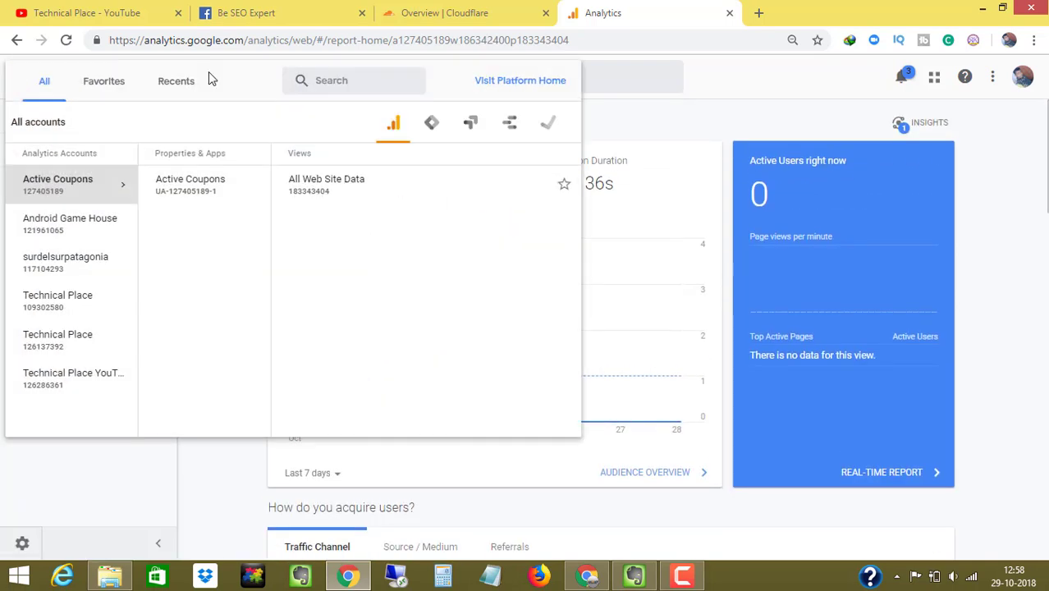
click(227, 458)
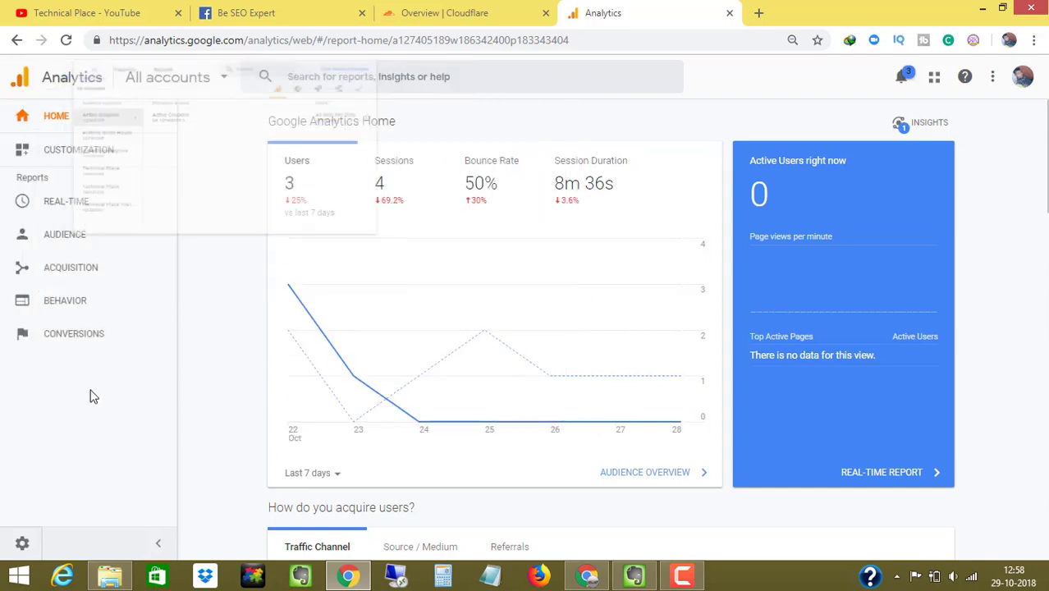
- Start a new website account in the Analytics admin area and enter Technical Place as its account name
click(23, 544)
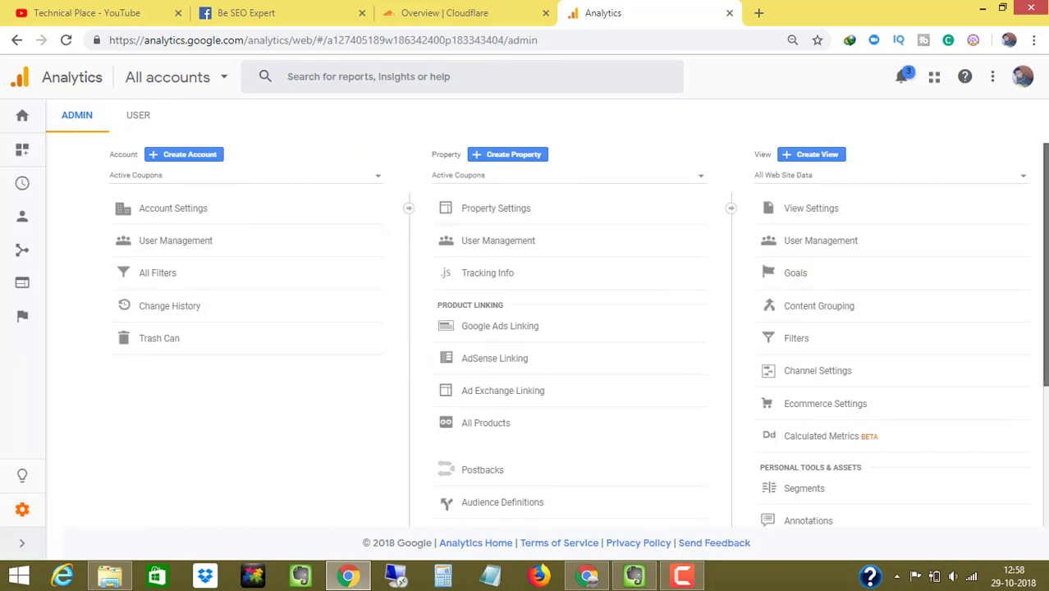
click(169, 166)
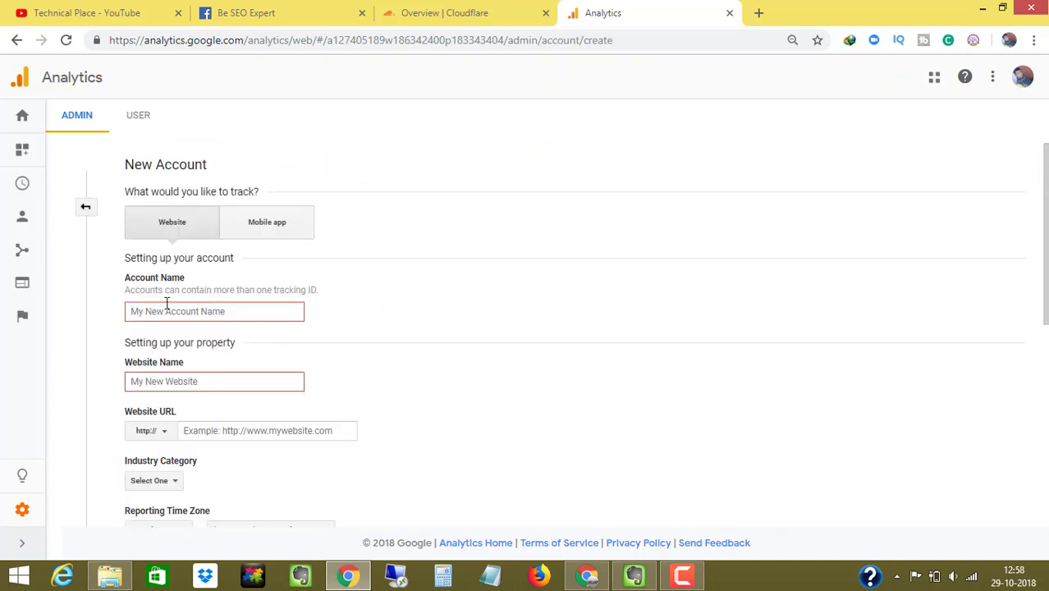
click(166, 310)
click(226, 400)
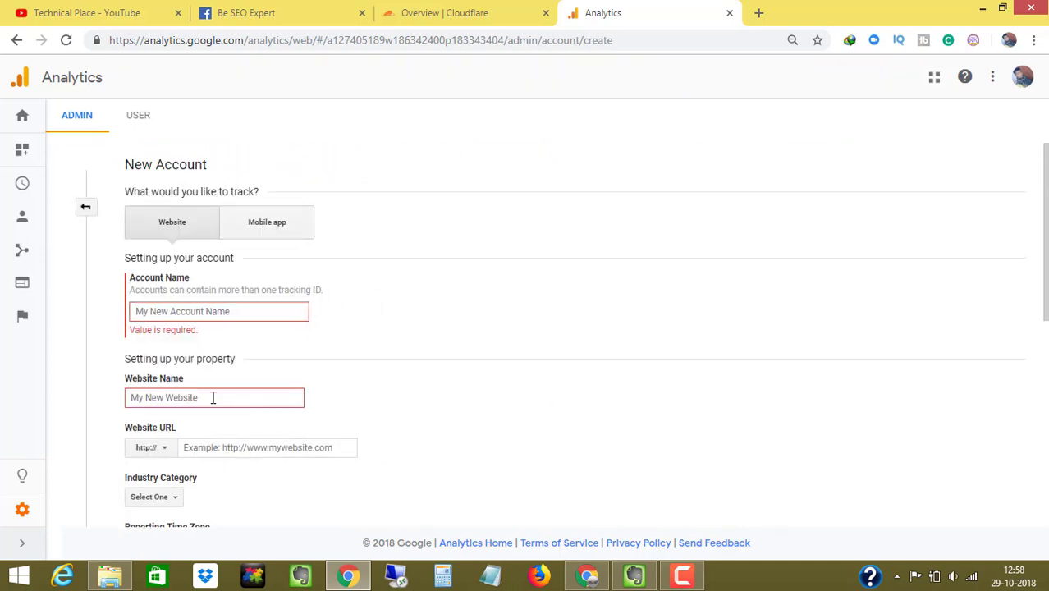
click(213, 398)
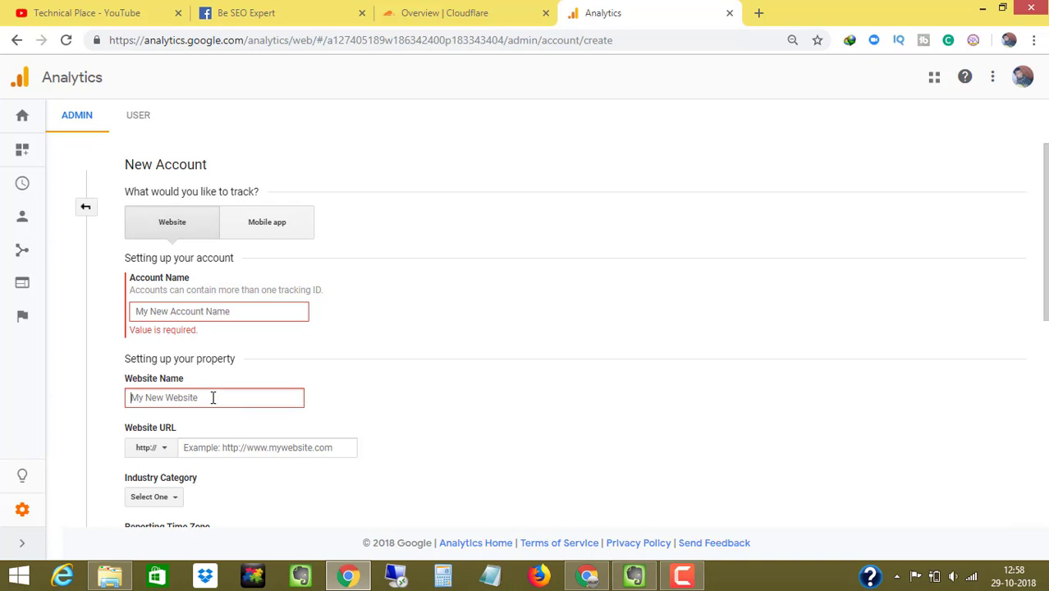
click(191, 309)
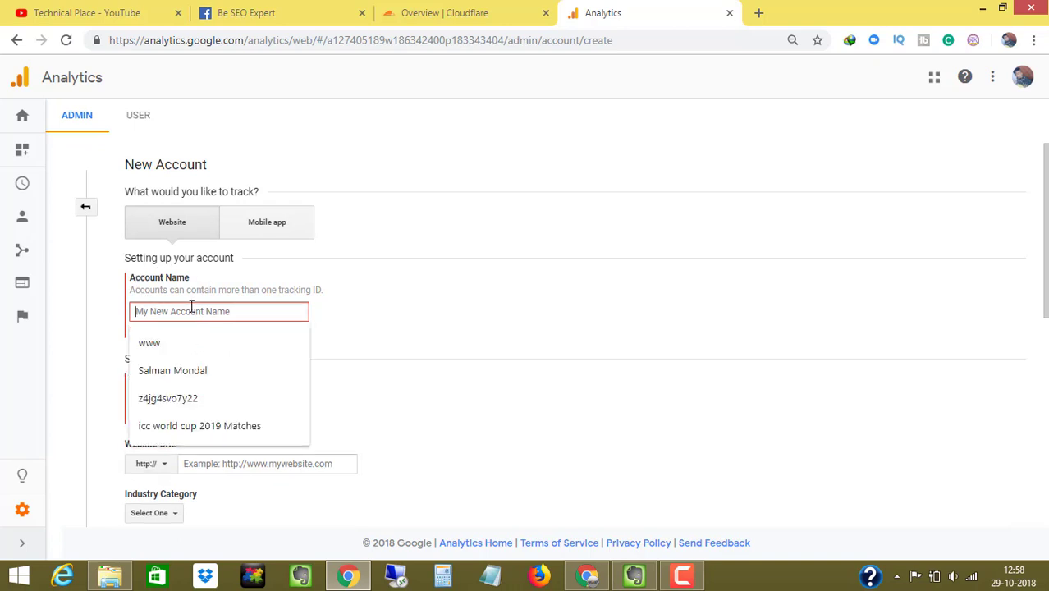
text(Technical Place)
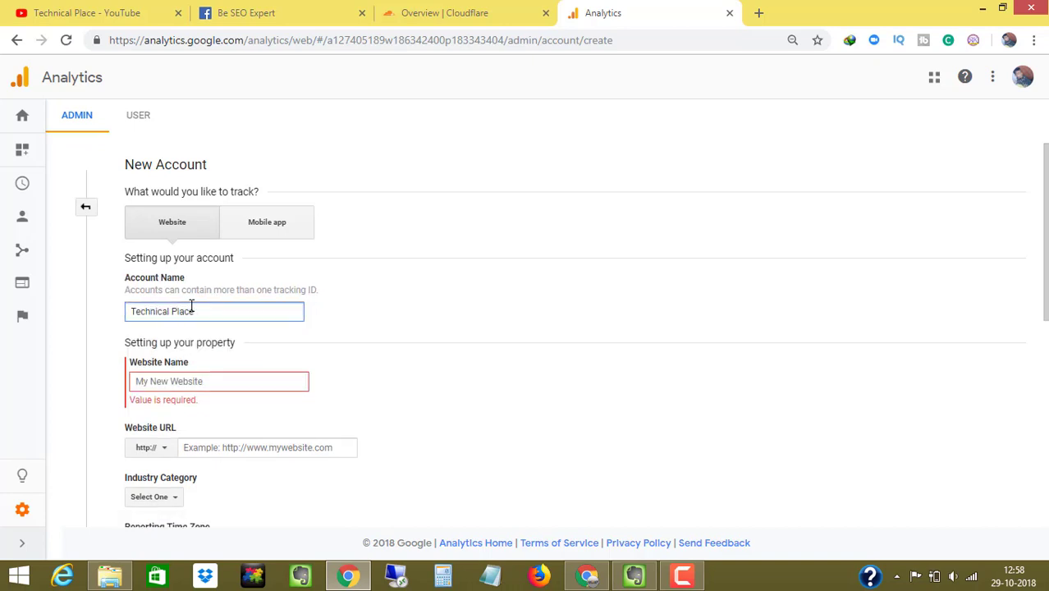
- Enter Technical Plaace as the website name of the new property
click(201, 379)
text(Technical Place)
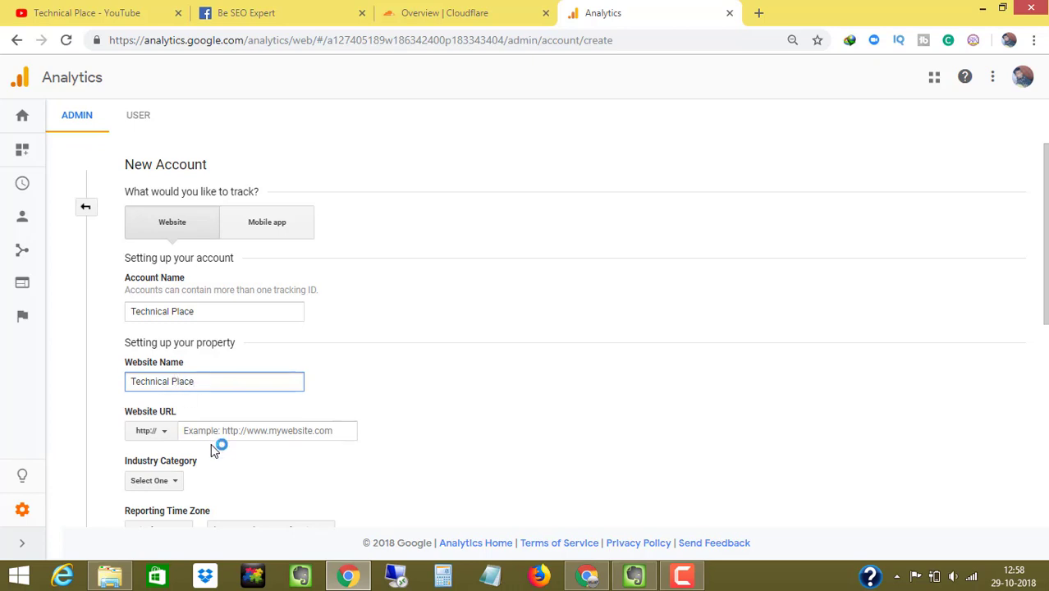
text(a)
click(198, 427)
click(587, 575)
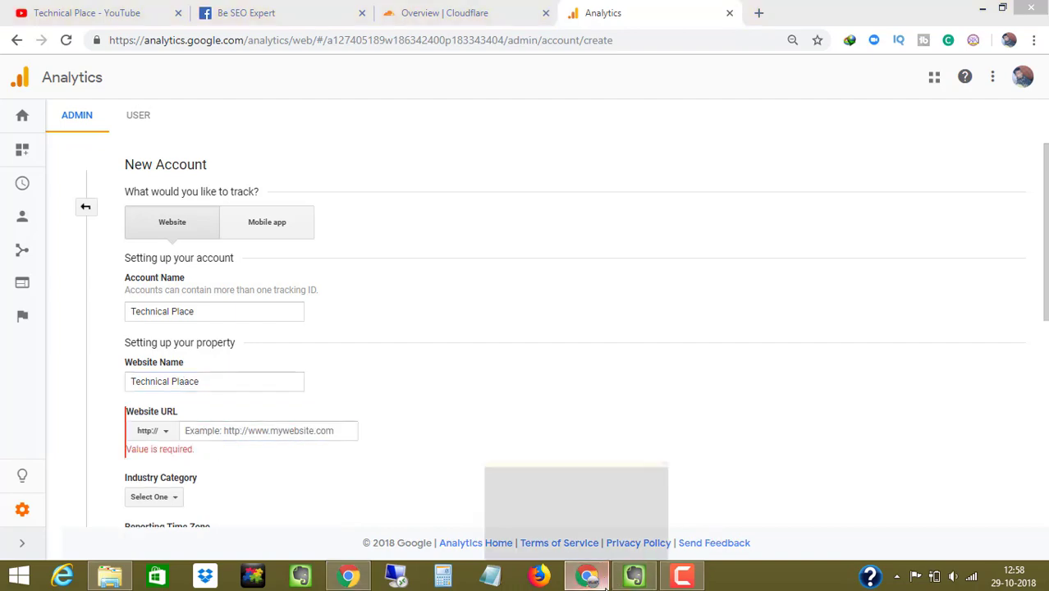
click(148, 13)
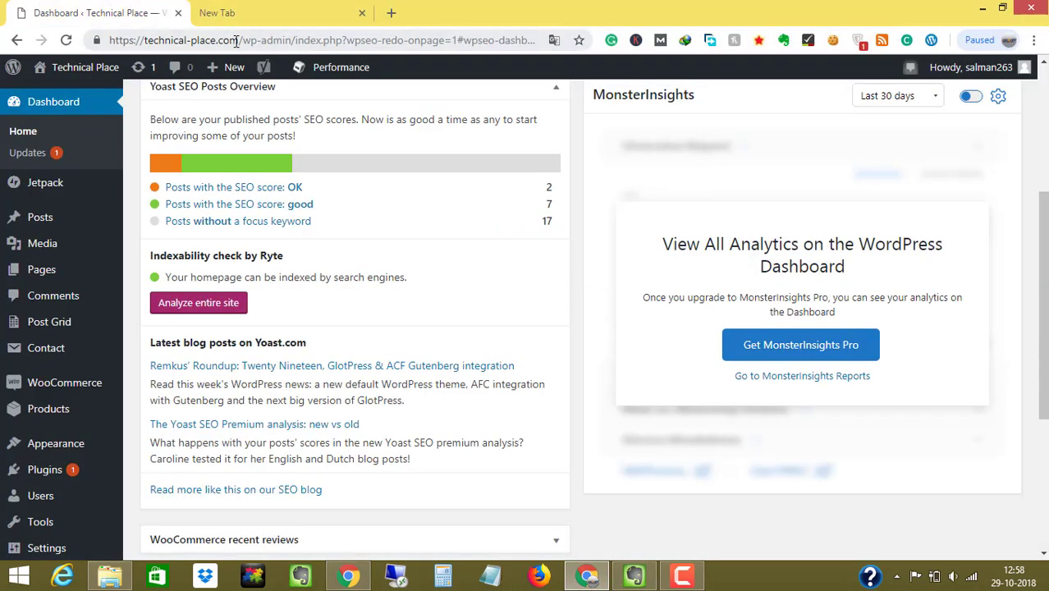
drag(242, 41, 82, 41)
key(ctrl+c)
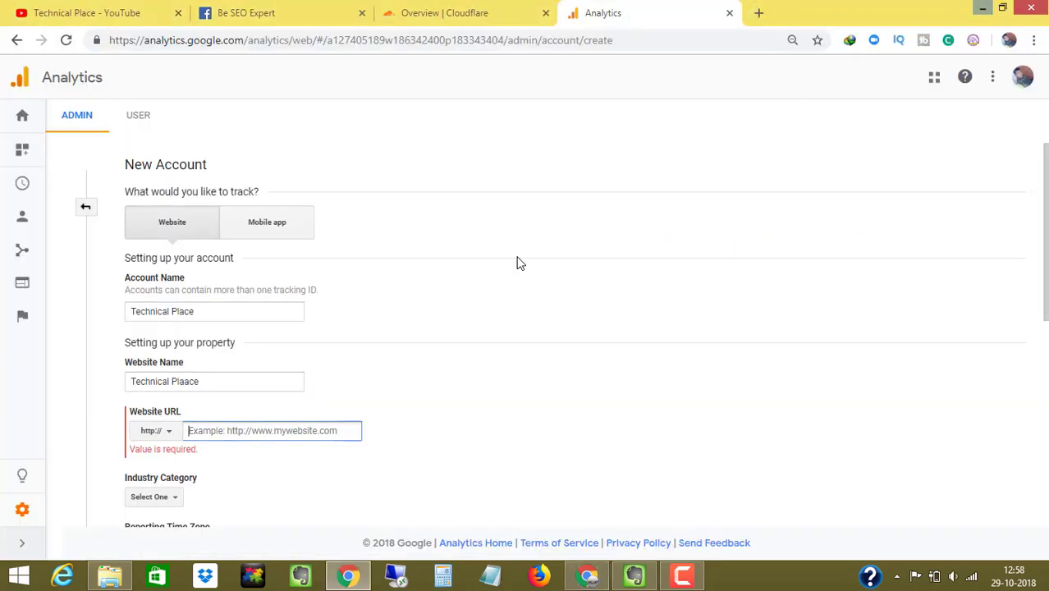
click(983, 8)
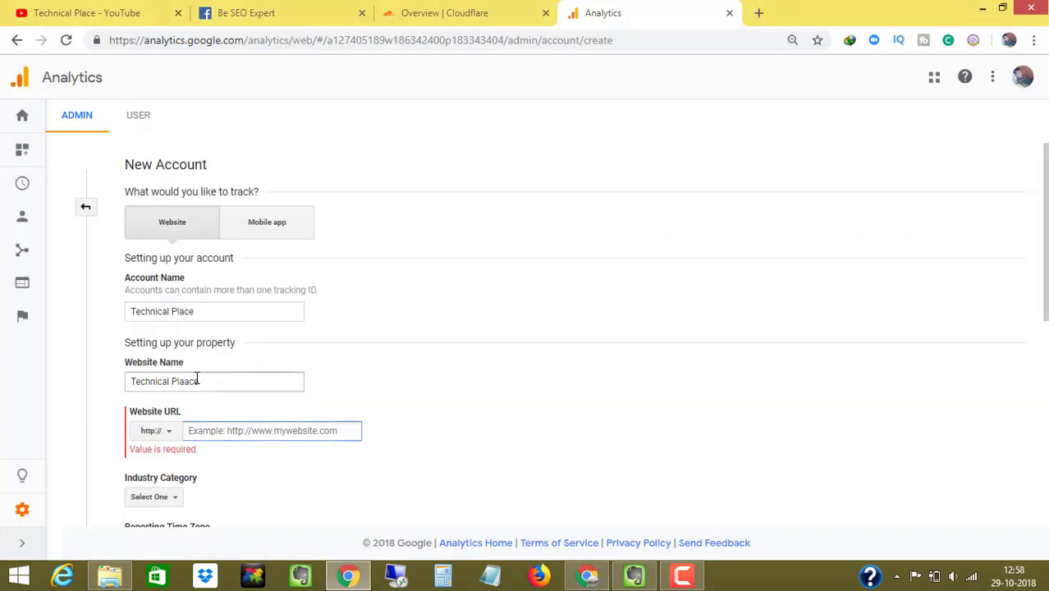
click(150, 435)
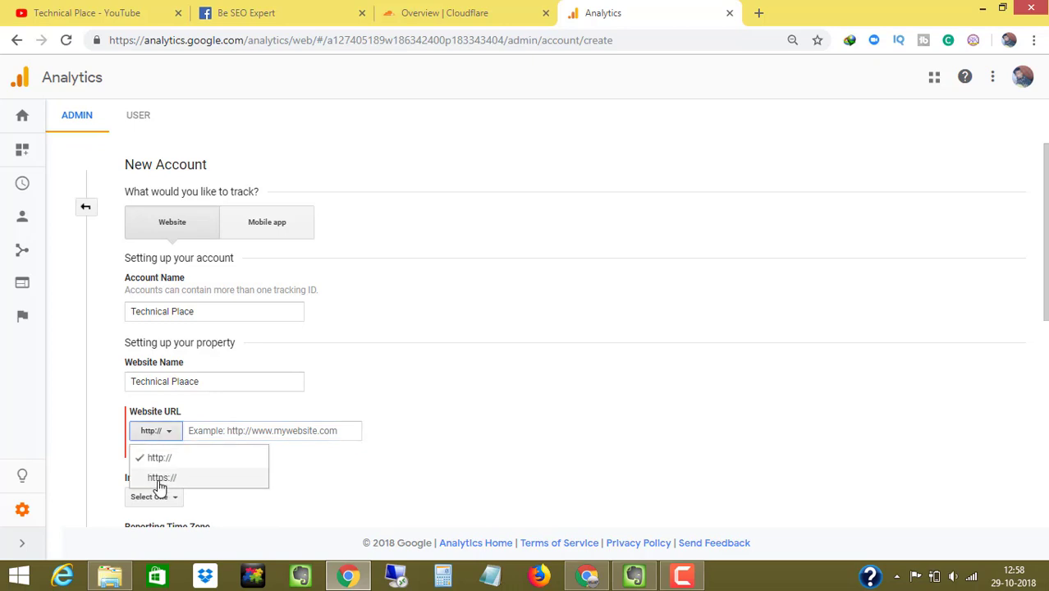
click(152, 479)
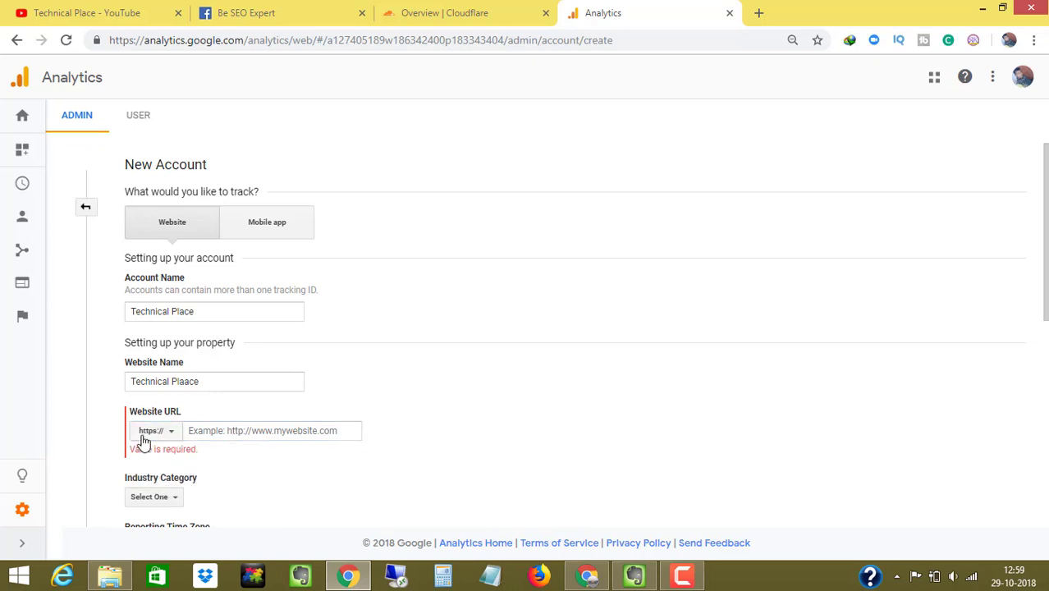
click(227, 441)
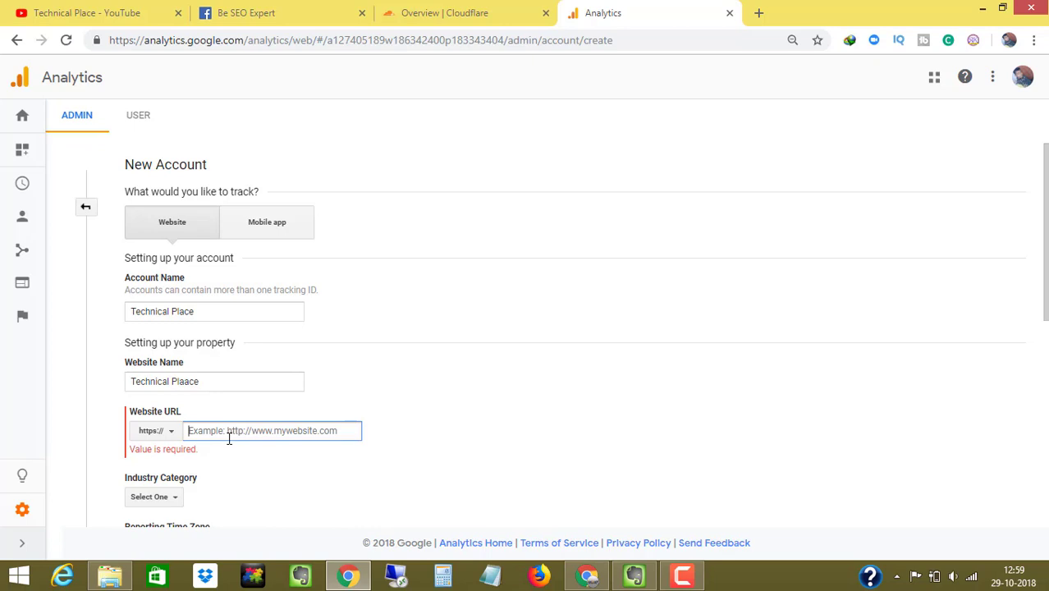
key(ctrl+v)
drag(216, 432, 188, 429)
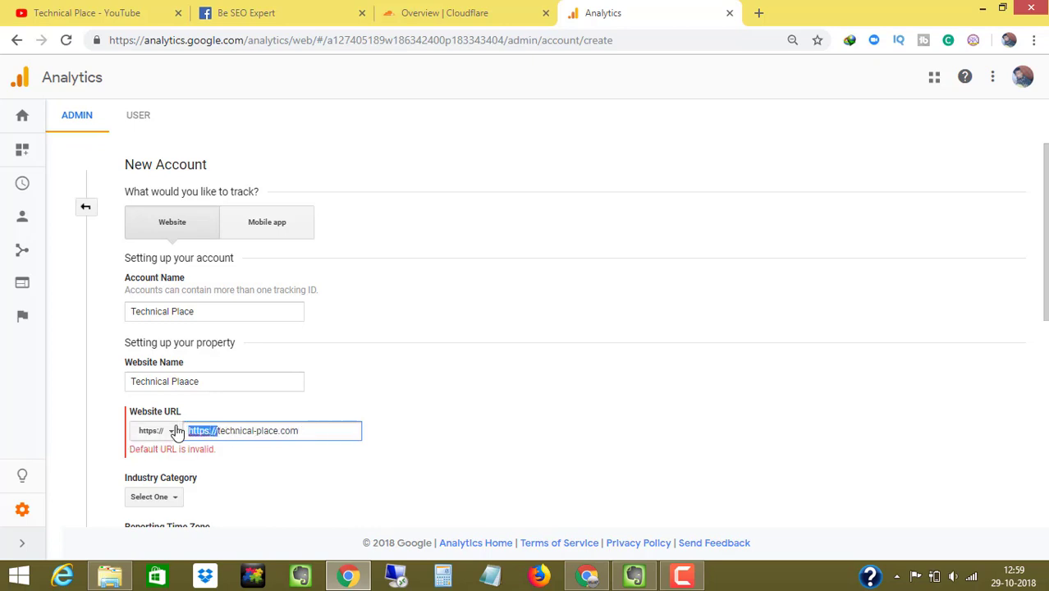
key(BackSpace)
click(211, 465)
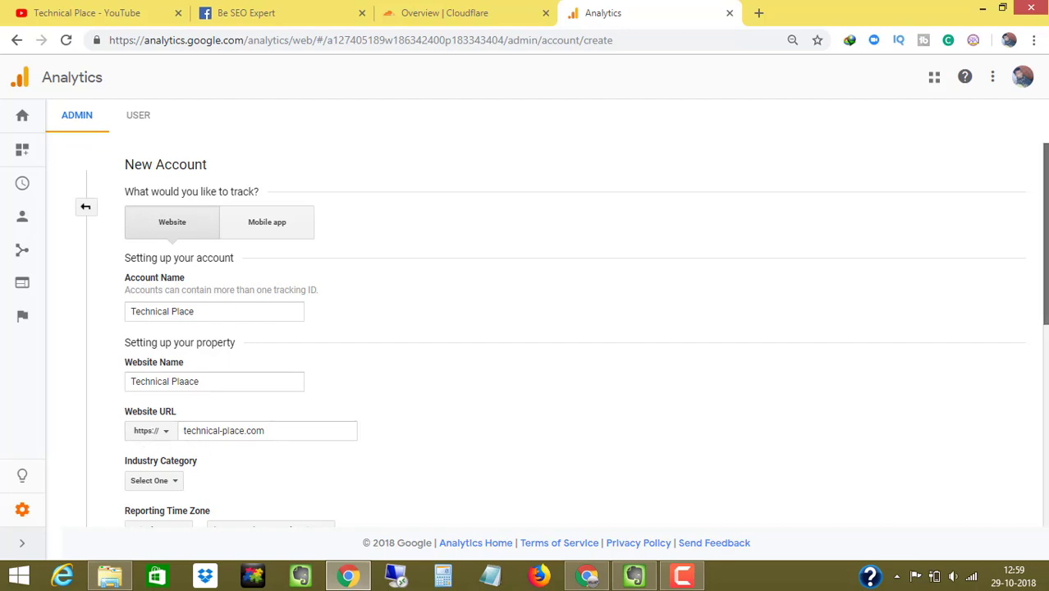
- Set the industry category of the new property to Other
drag(1046, 264, 1047, 300)
scroll(1038, 328, down, 3)
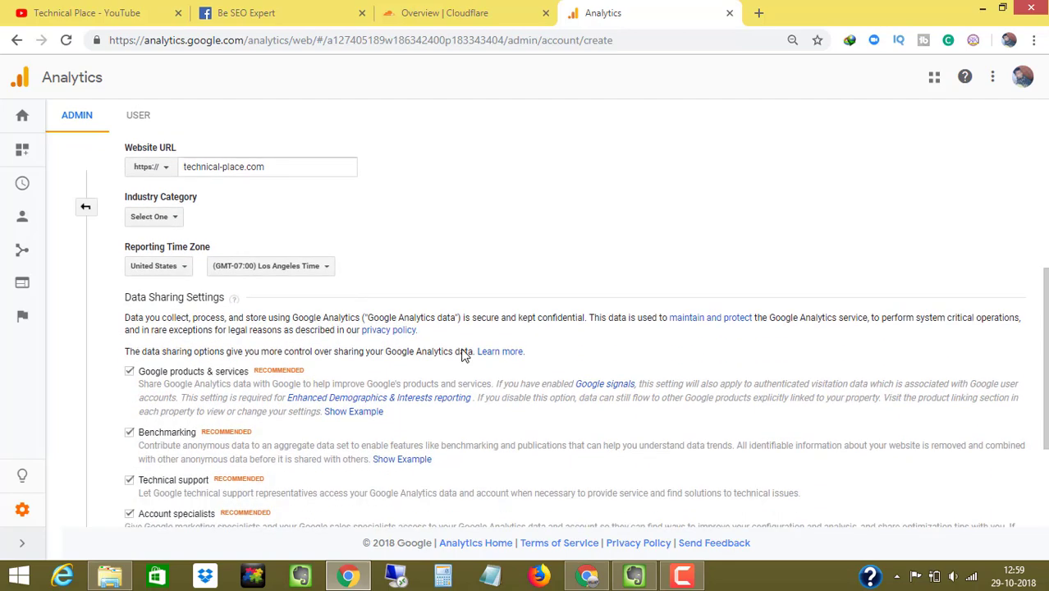
click(160, 220)
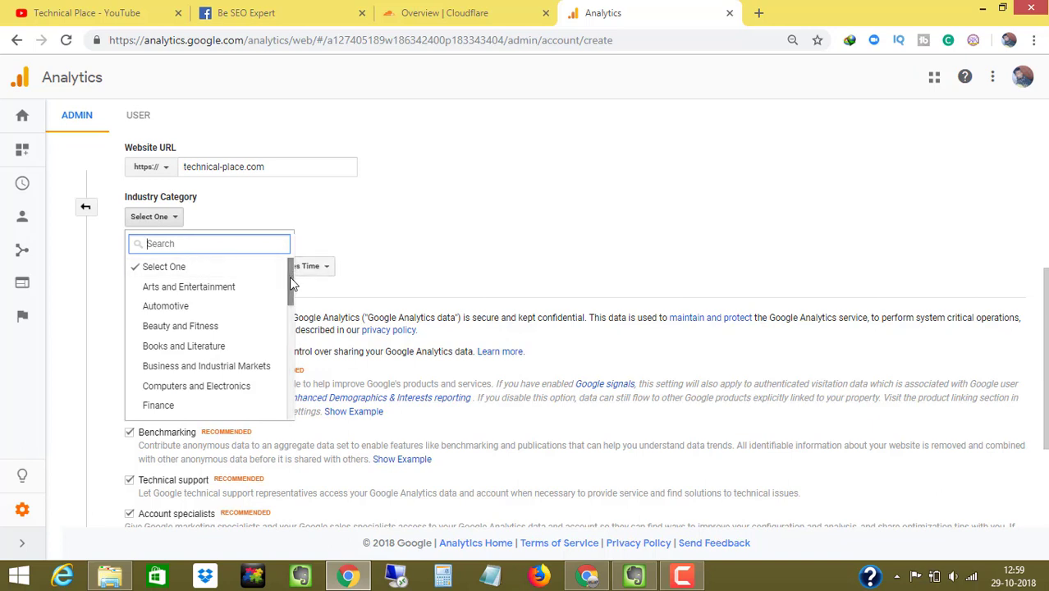
mouse_move(291, 281)
mouse_down()
mouse_move(285, 401)
mouse_move(274, 334)
mouse_move(270, 382)
mouse_move(264, 312)
mouse_move(264, 406)
mouse_up()
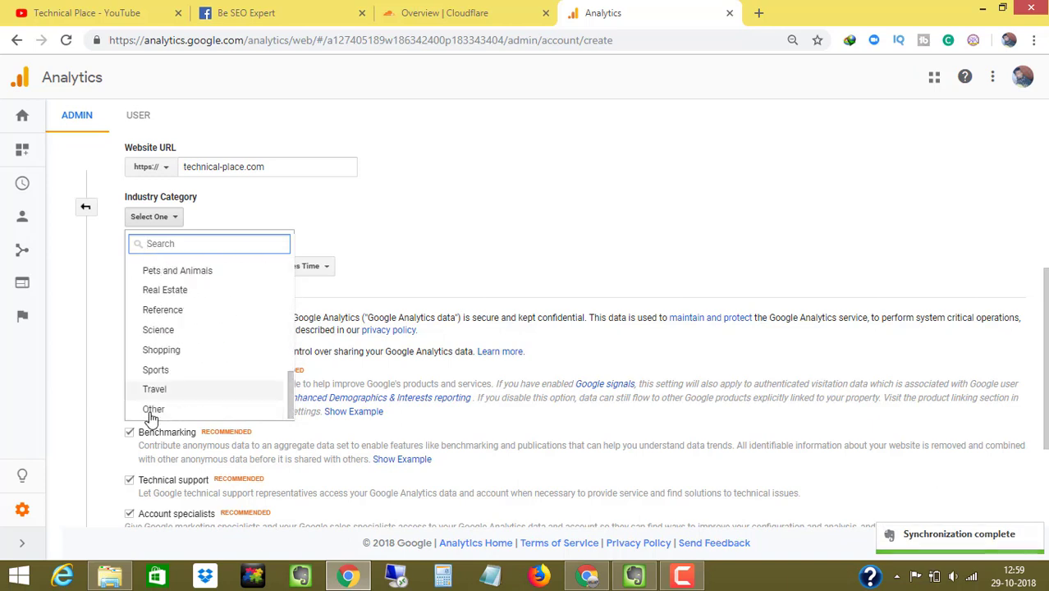
click(367, 243)
click(152, 217)
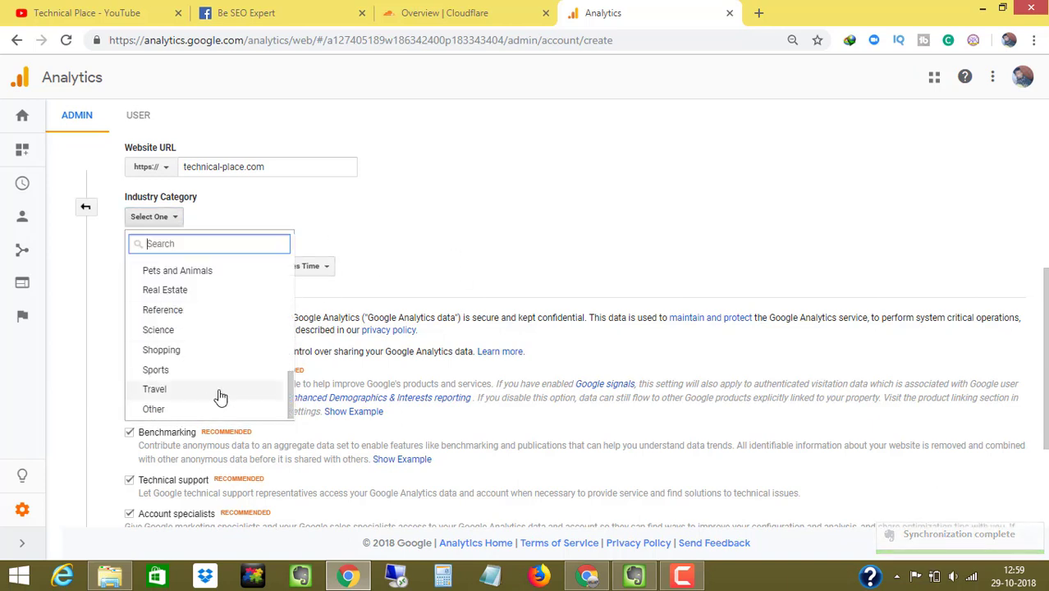
click(197, 409)
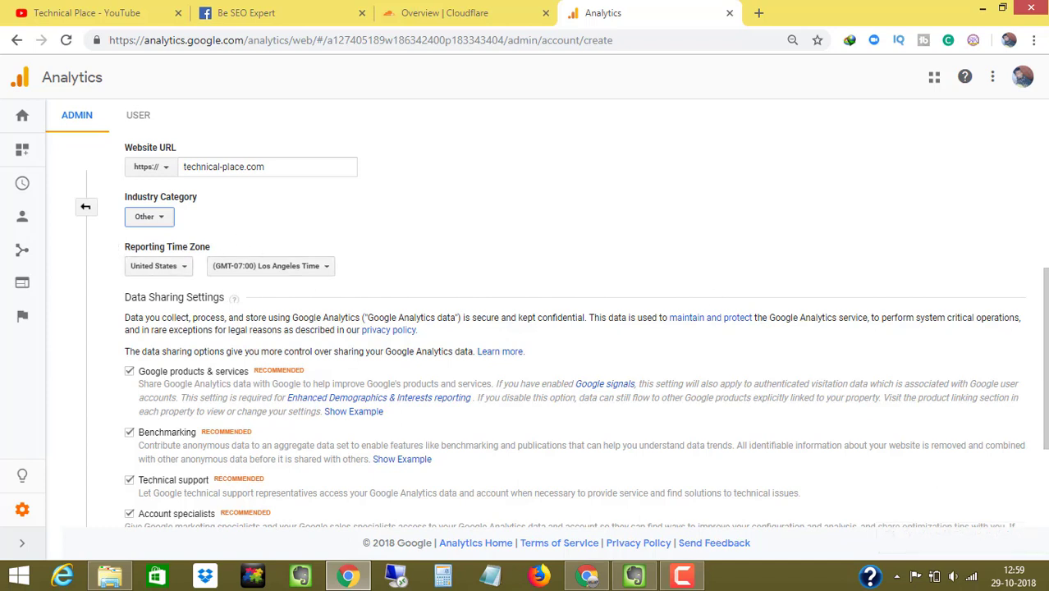
- Set the country for the reporting time zone to India
click(157, 272)
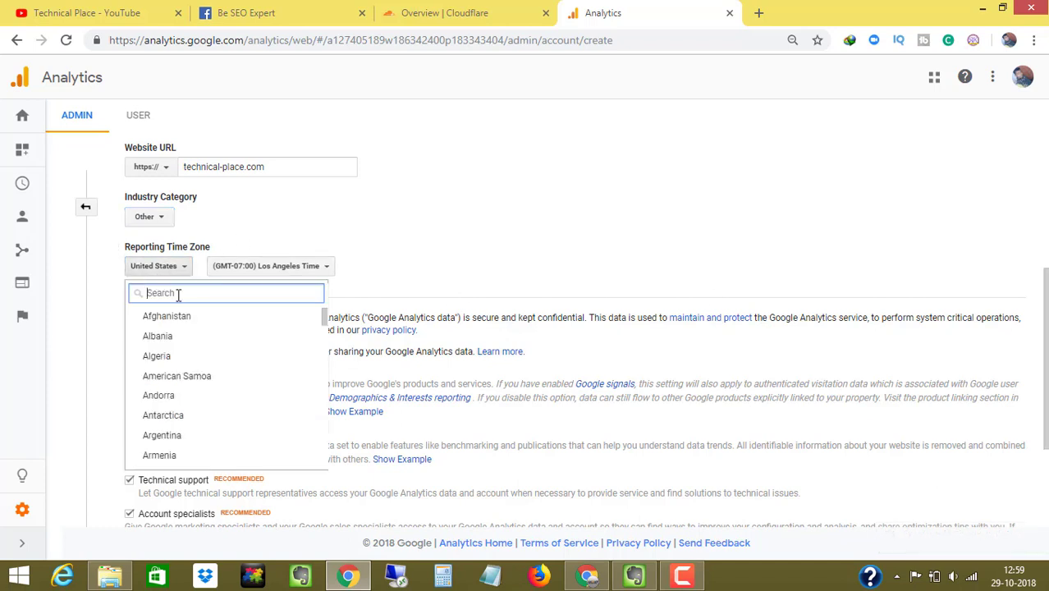
text(ij)
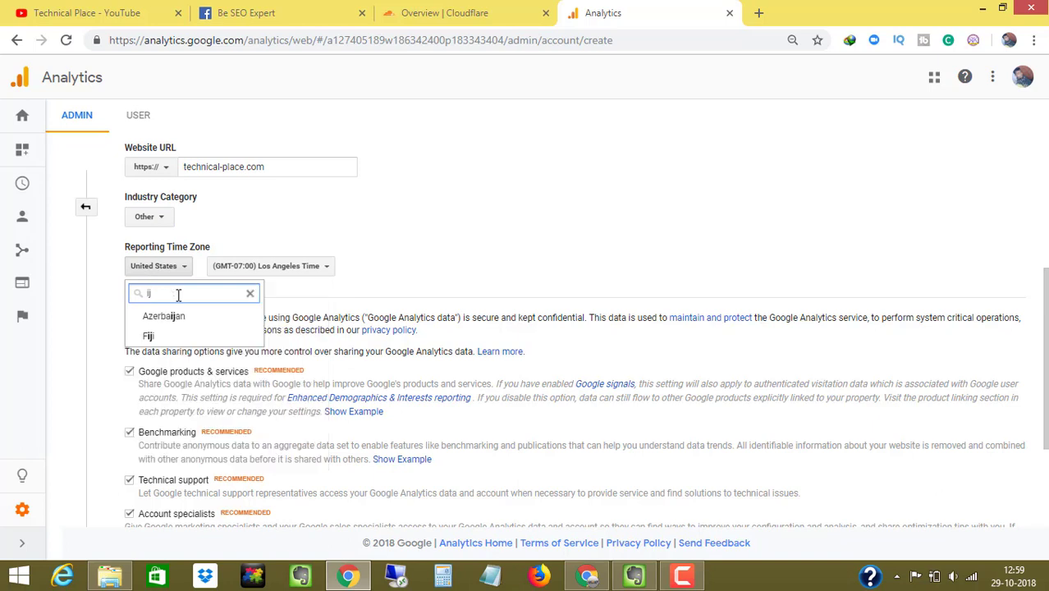
key(BackSpace)
key(BackSpace)
text(ind)
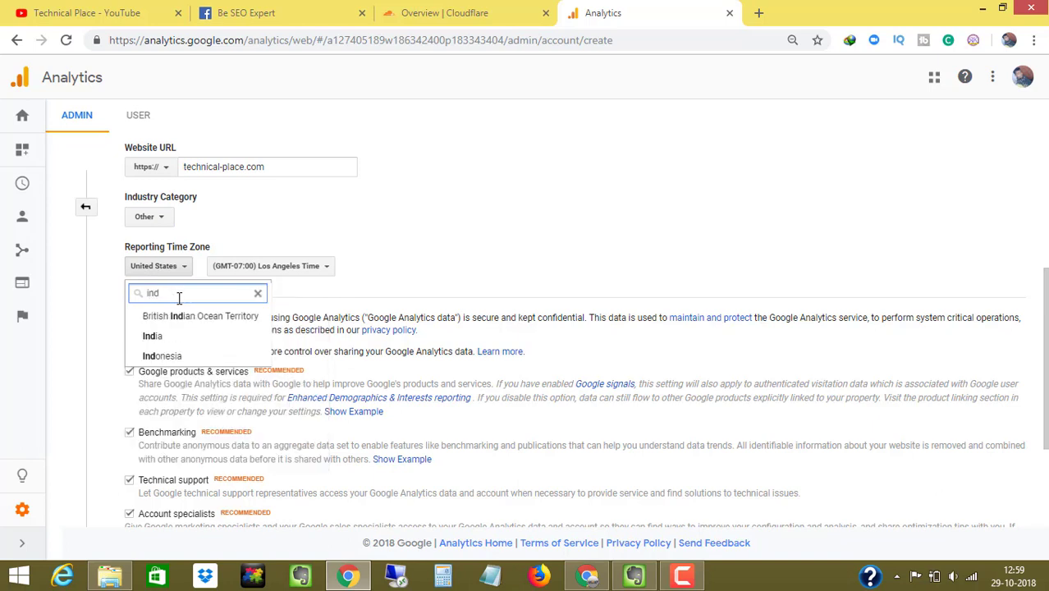
click(161, 336)
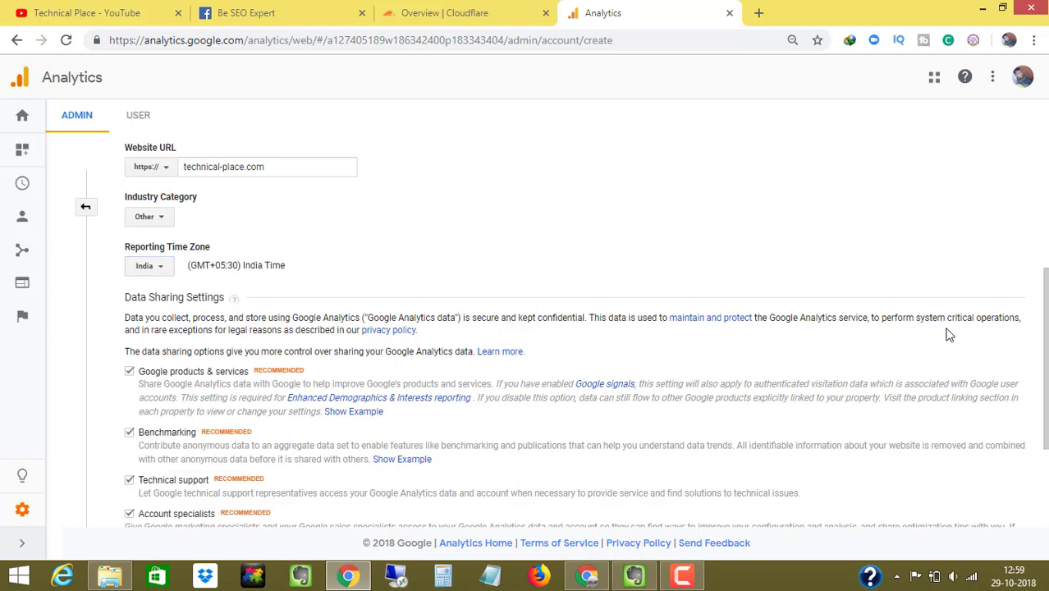
- Request the tracking ID for the new account, accepting the Terms of Service, GDPR Data Processing Terms and Measurement Controller-Controller Data Protection Terms
scroll(949, 334, down, 3)
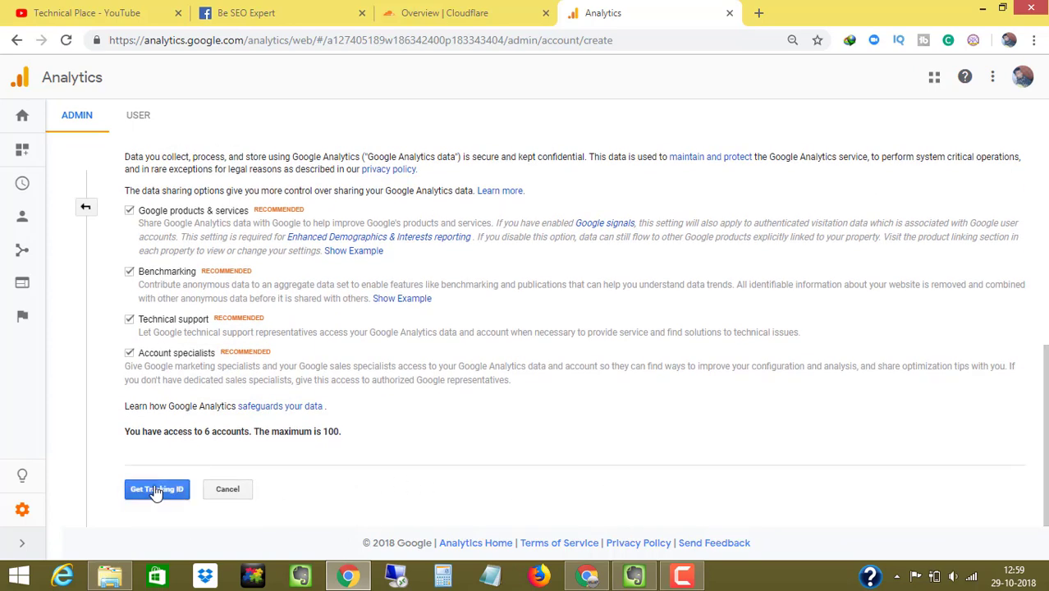
click(141, 496)
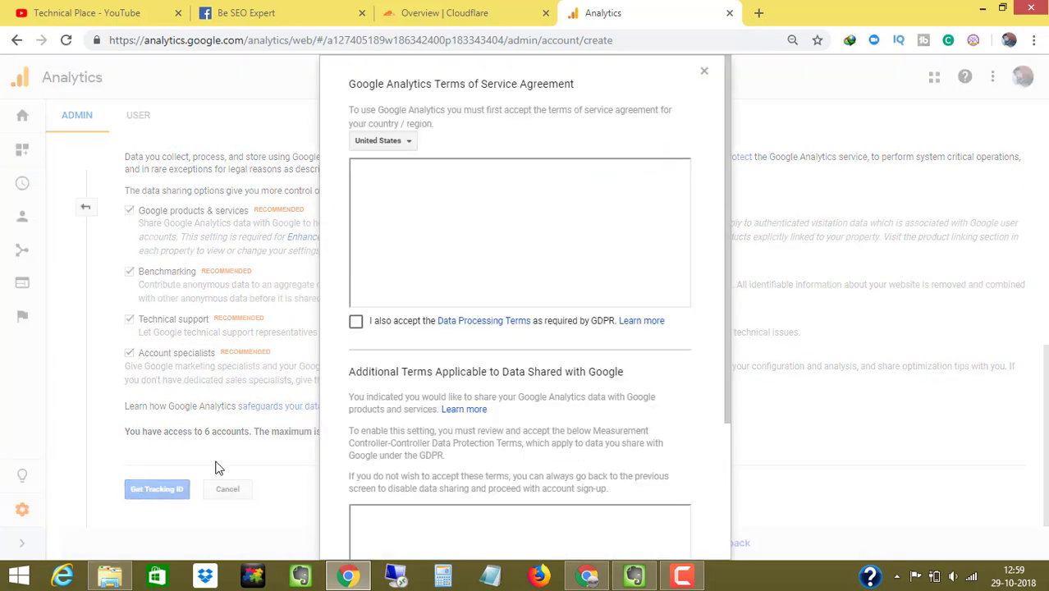
click(356, 322)
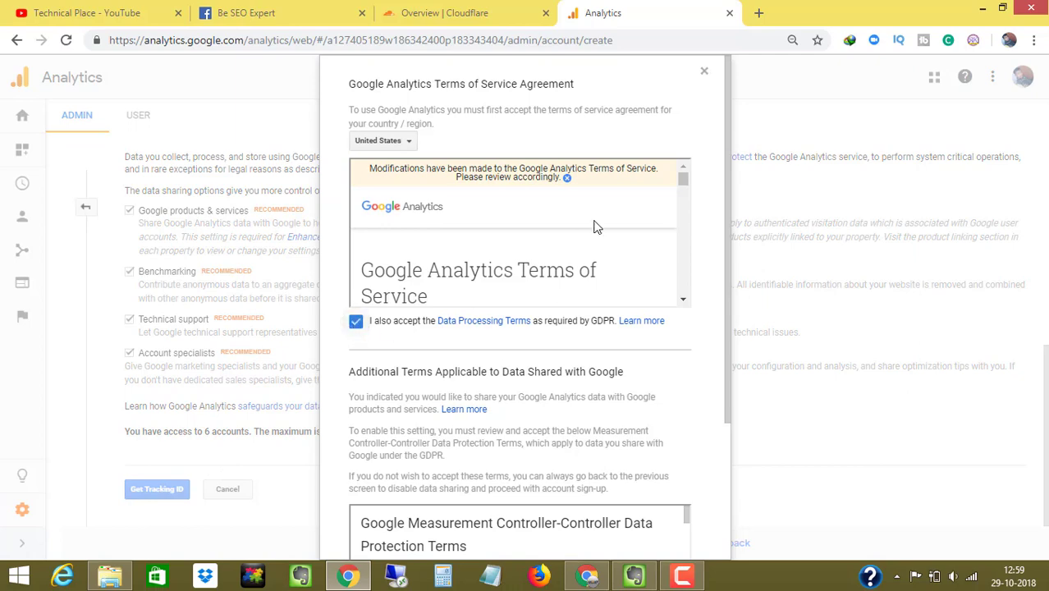
scroll(719, 268, down, 1)
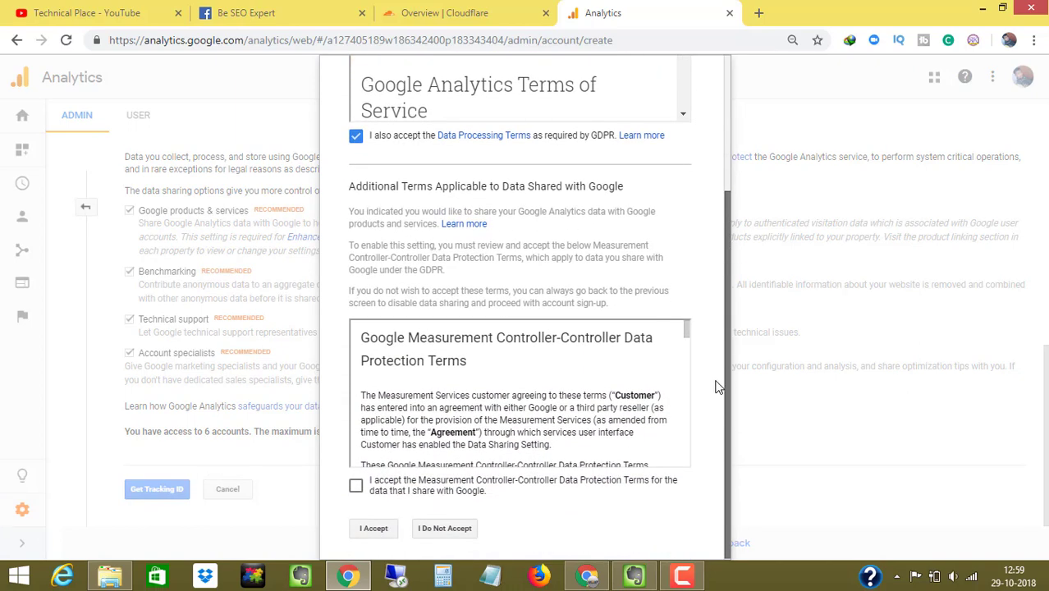
click(354, 489)
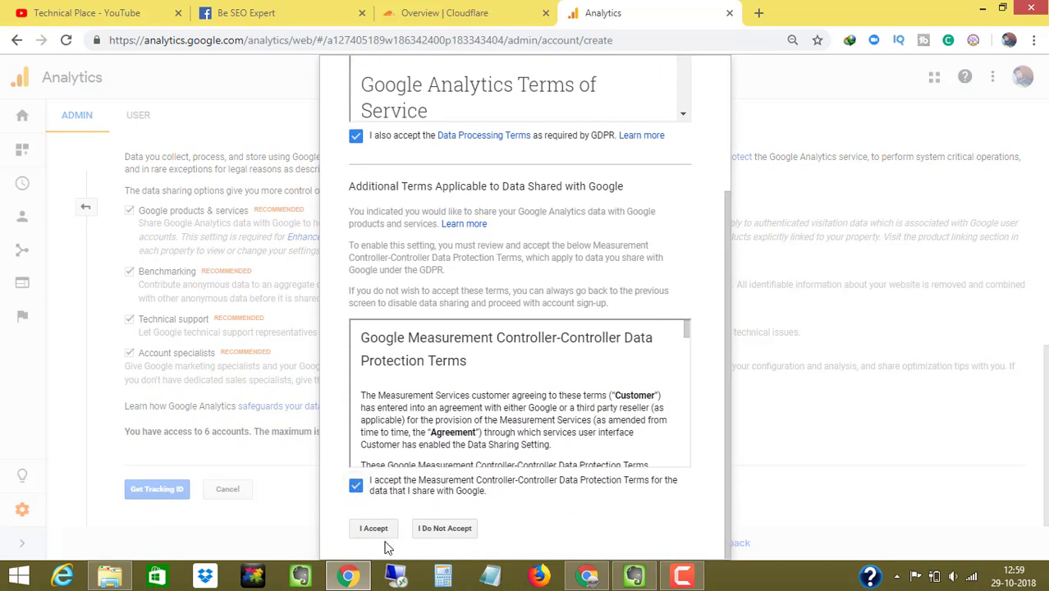
click(374, 529)
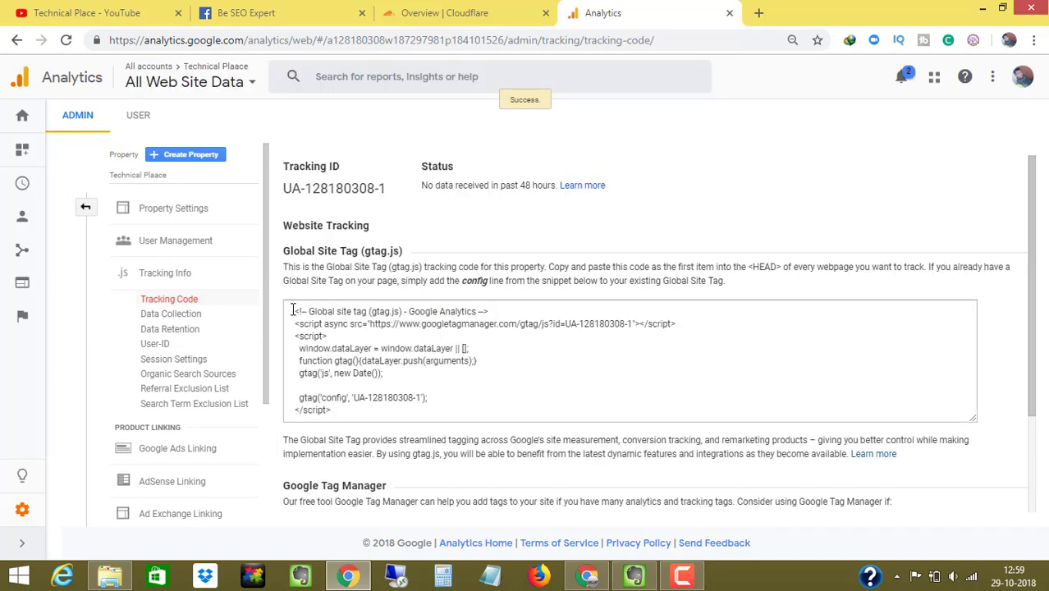
- Copy the entire Global Site Tag (gtag.js) tracking code and highlight the instruction about placing it in the <HEAD> of every webpage
drag(293, 310, 462, 442)
right_click(340, 311)
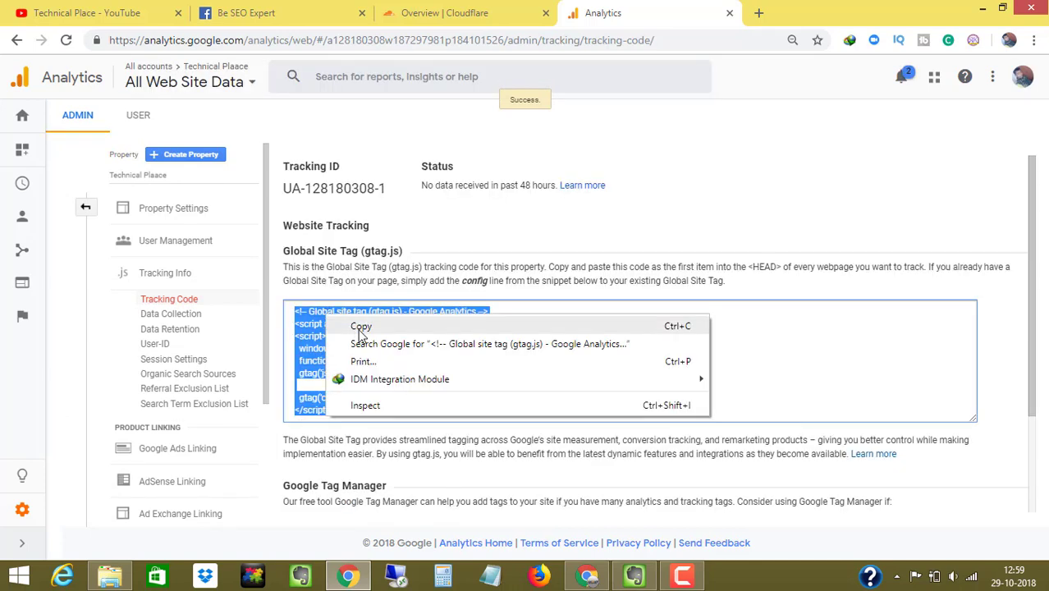
click(362, 328)
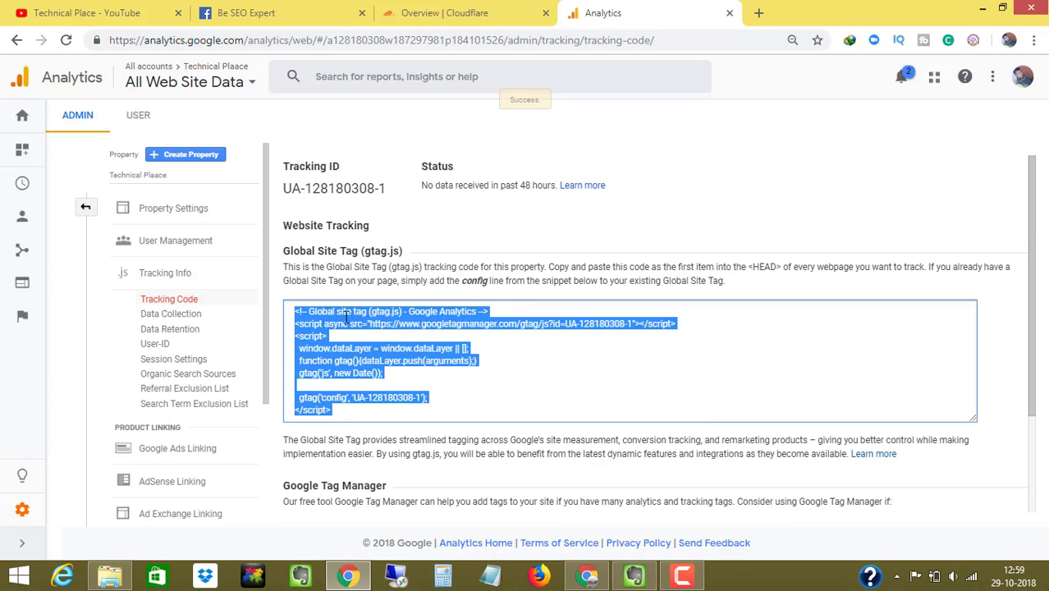
right_click(345, 319)
click(374, 330)
drag(747, 266, 856, 267)
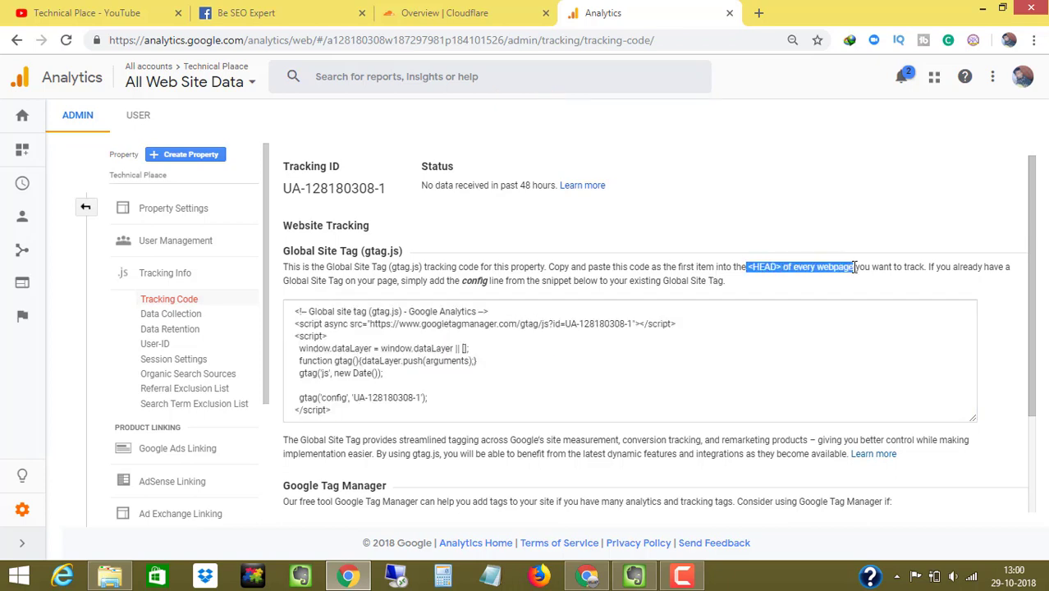
- Switch to the WordPress window and open the Revenue Pro theme's Theme Header file (header.php) in the theme editor
click(588, 575)
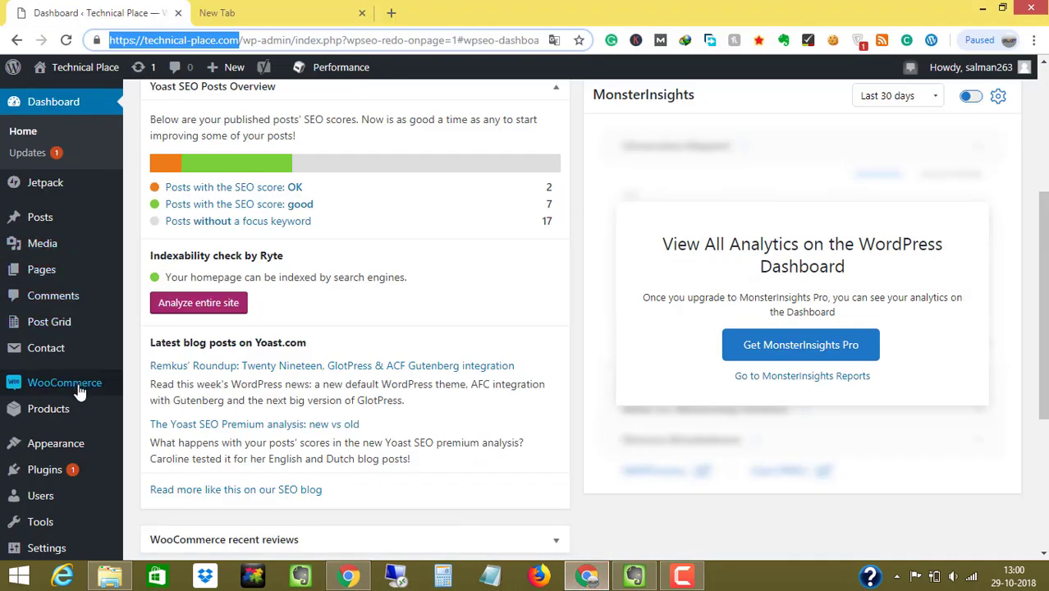
mouse_move(66, 448)
click(148, 518)
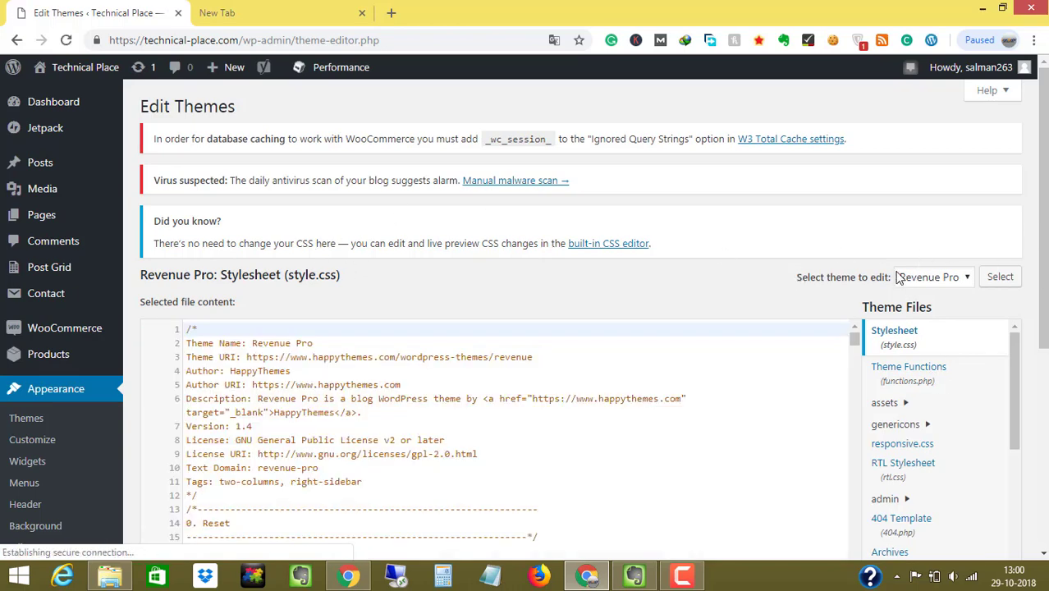
scroll(932, 275, down, 1)
scroll(574, 328, down, 2)
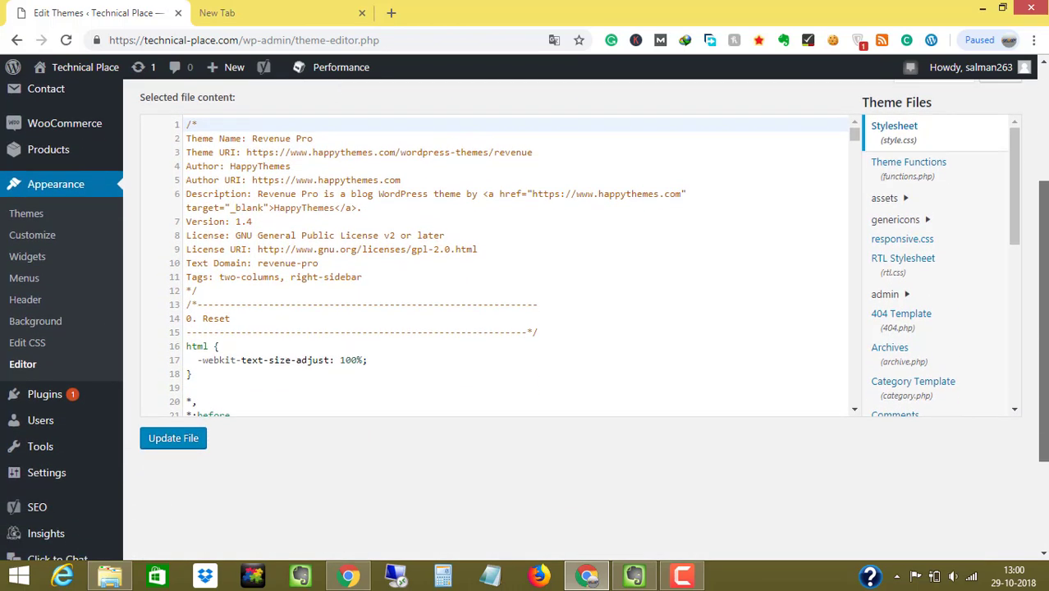
scroll(1016, 230, down, 2)
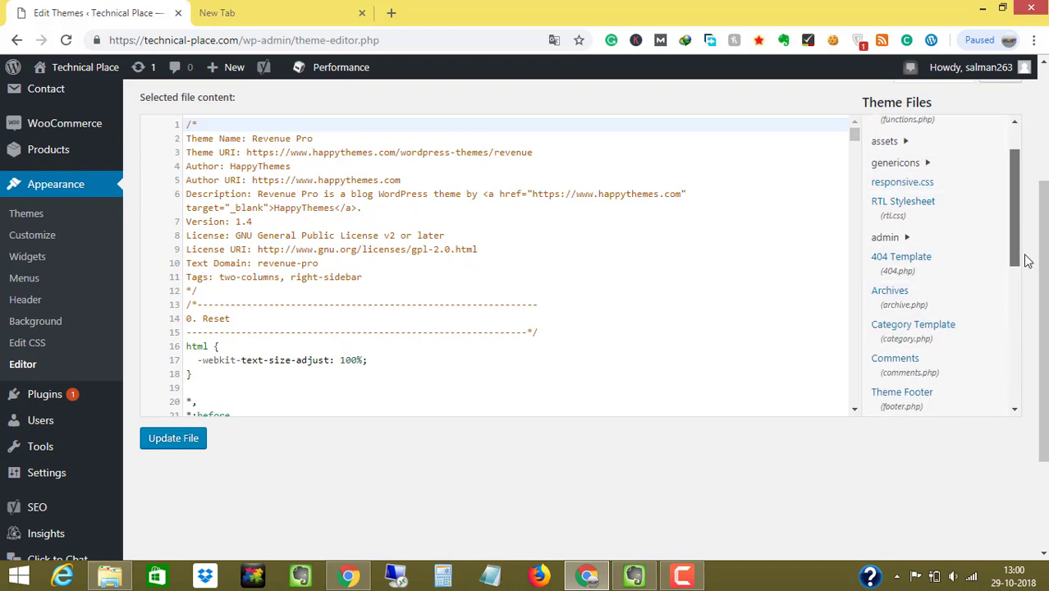
click(887, 333)
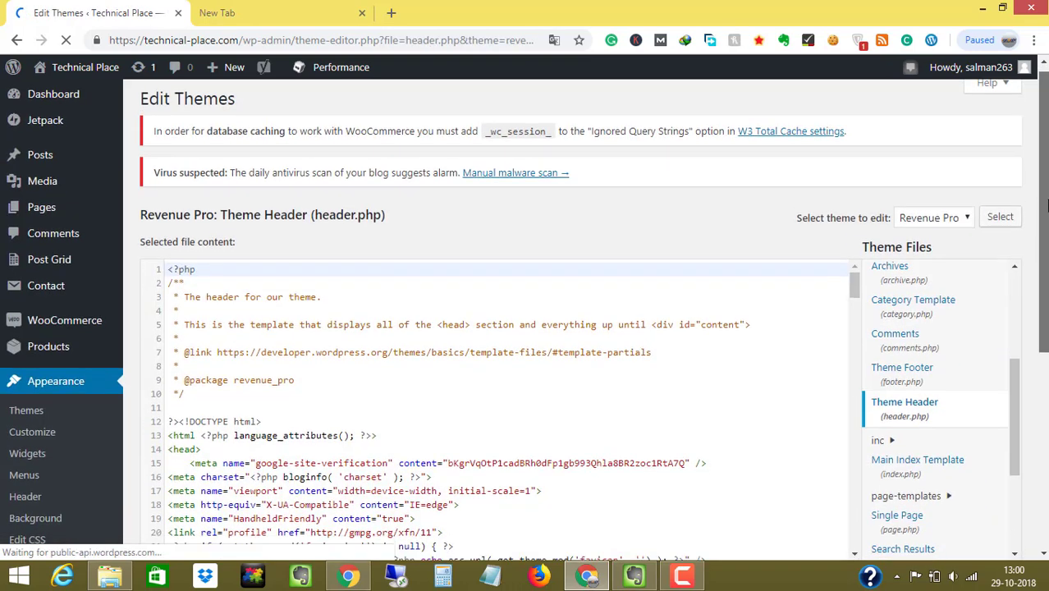
- Paste the copied Global Site Tag on a new line directly after the <head> tag in header.php and update the file
scroll(1048, 205, down, 2)
click(214, 282)
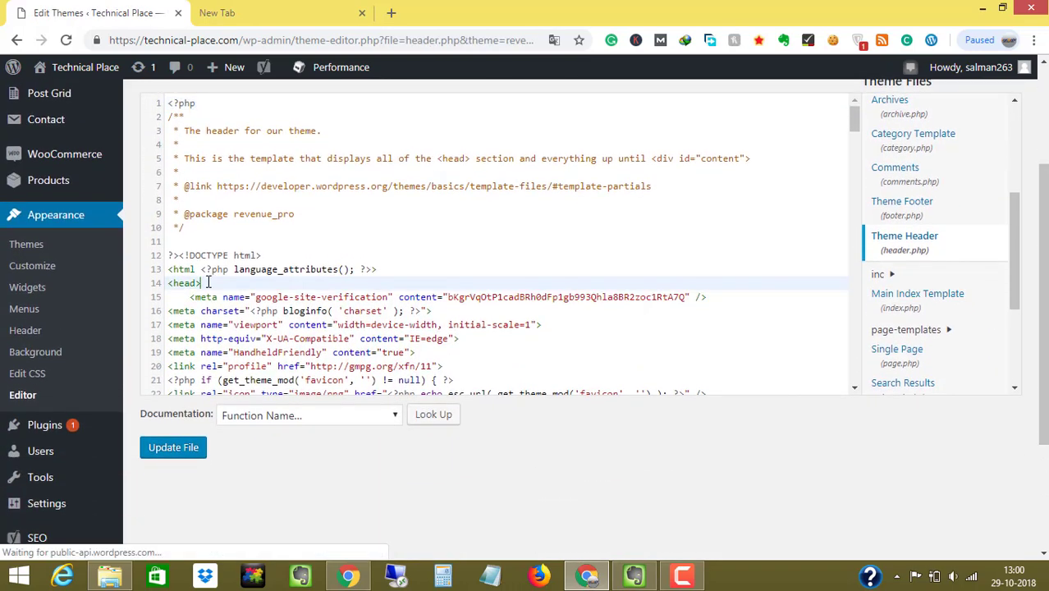
key(Return)
key(ctrl+v)
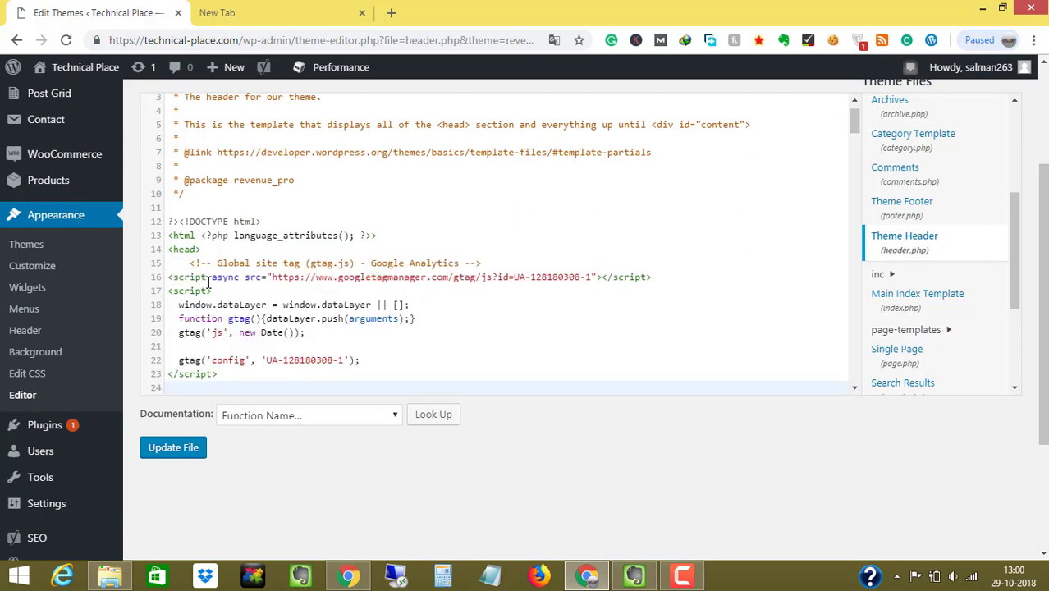
click(161, 448)
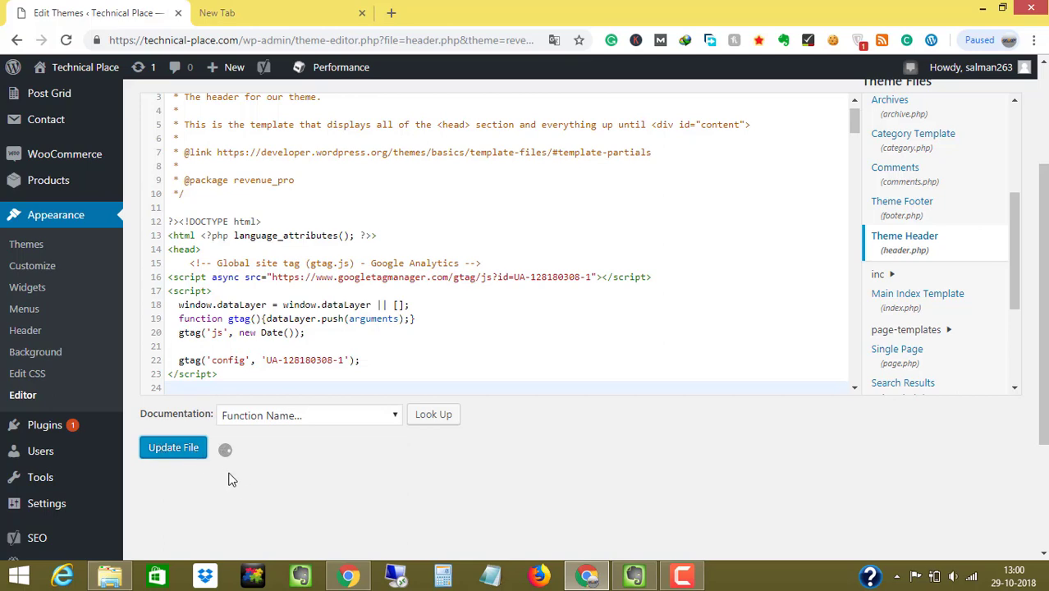
- Return to Google Analytics, look over the tracking code page, and check the active users on the property's home page
click(346, 578)
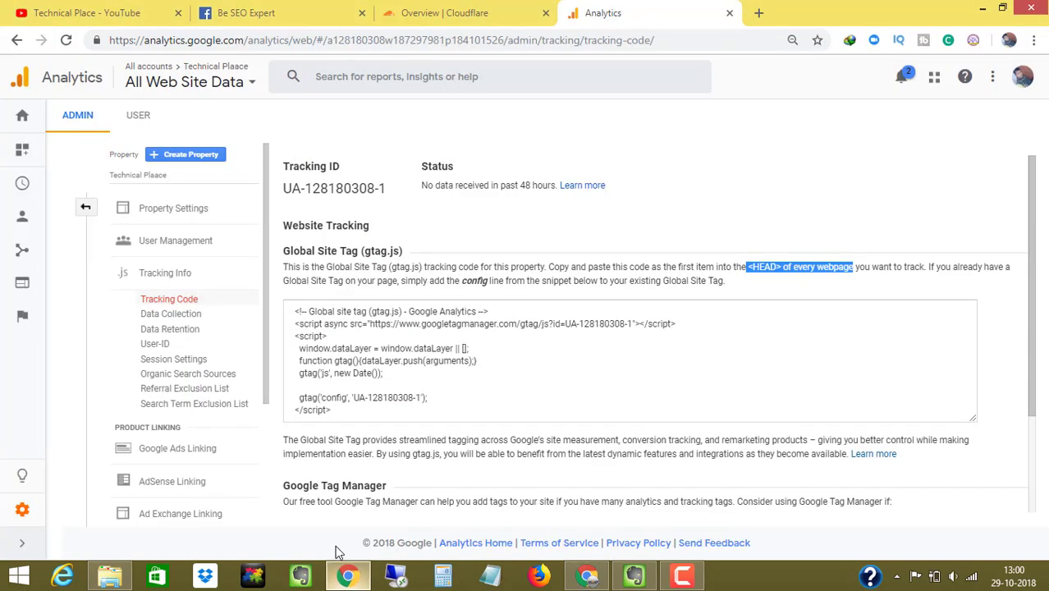
scroll(1036, 240, down, 2)
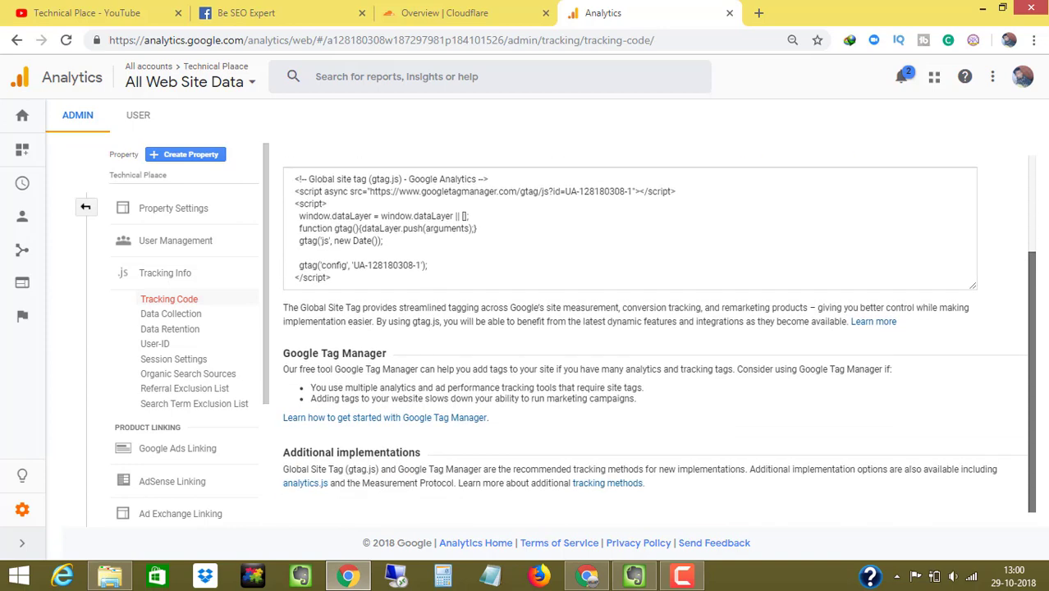
scroll(1038, 328, up, 2)
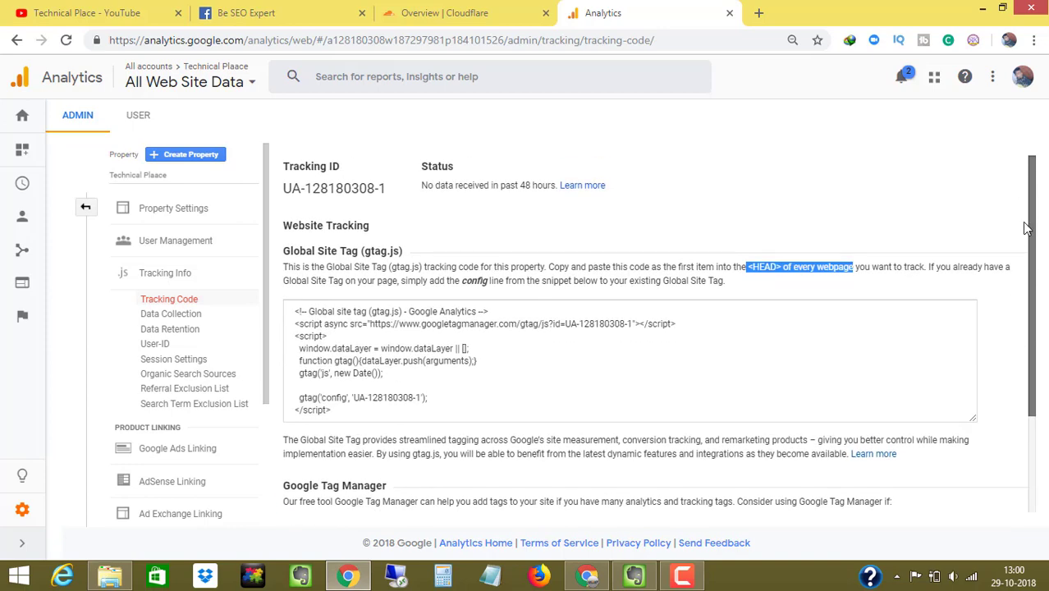
scroll(1026, 228, down, 2)
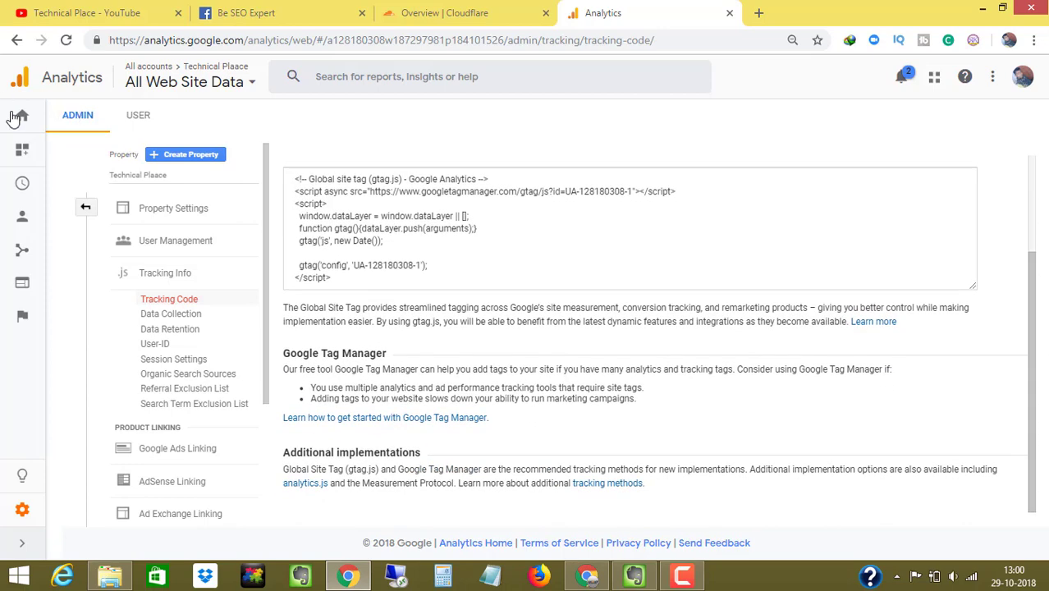
click(13, 119)
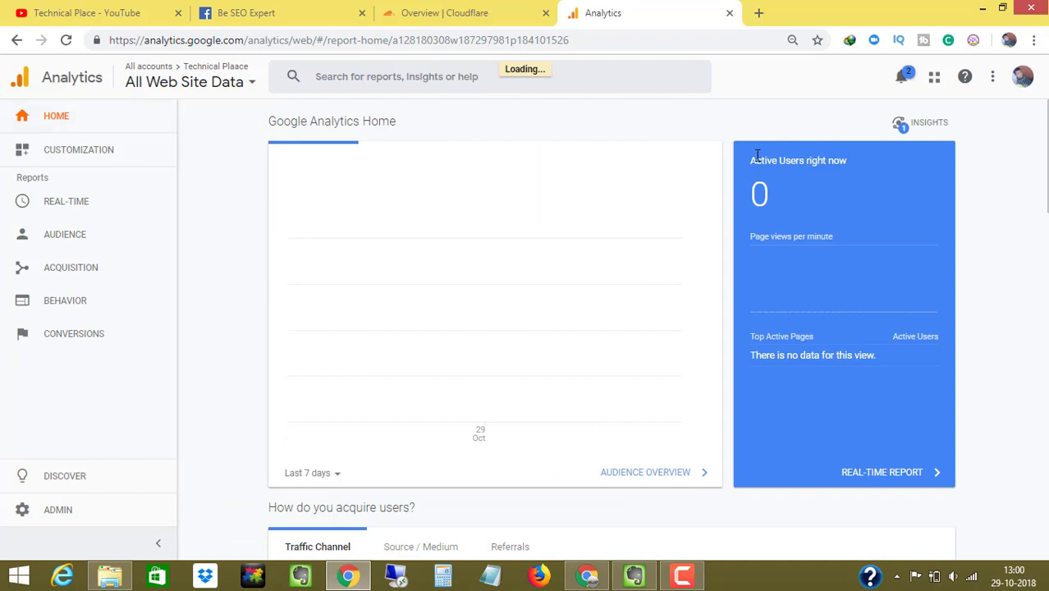
drag(752, 162, 785, 201)
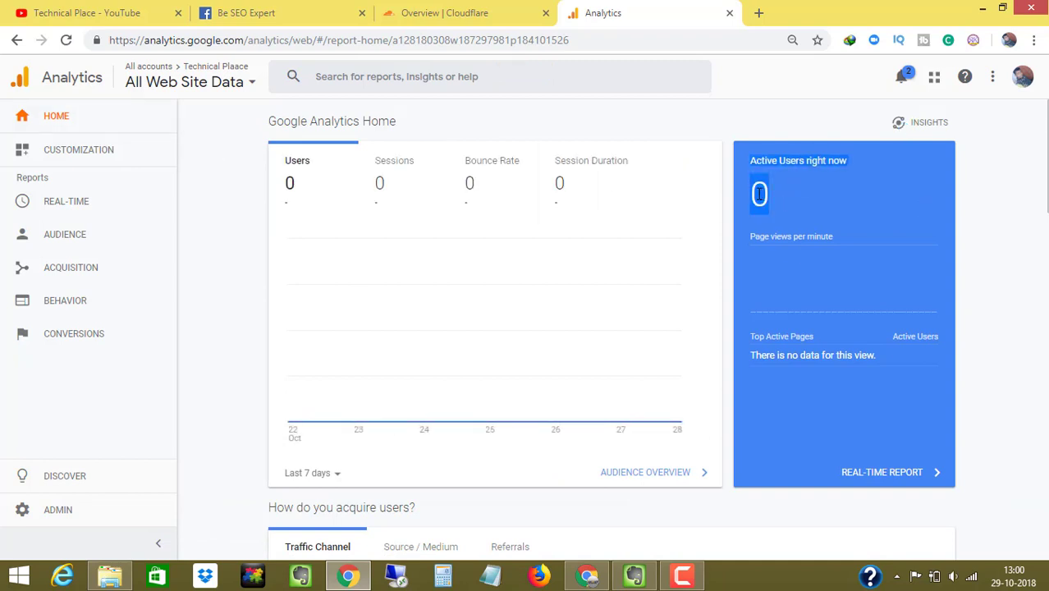
click(221, 212)
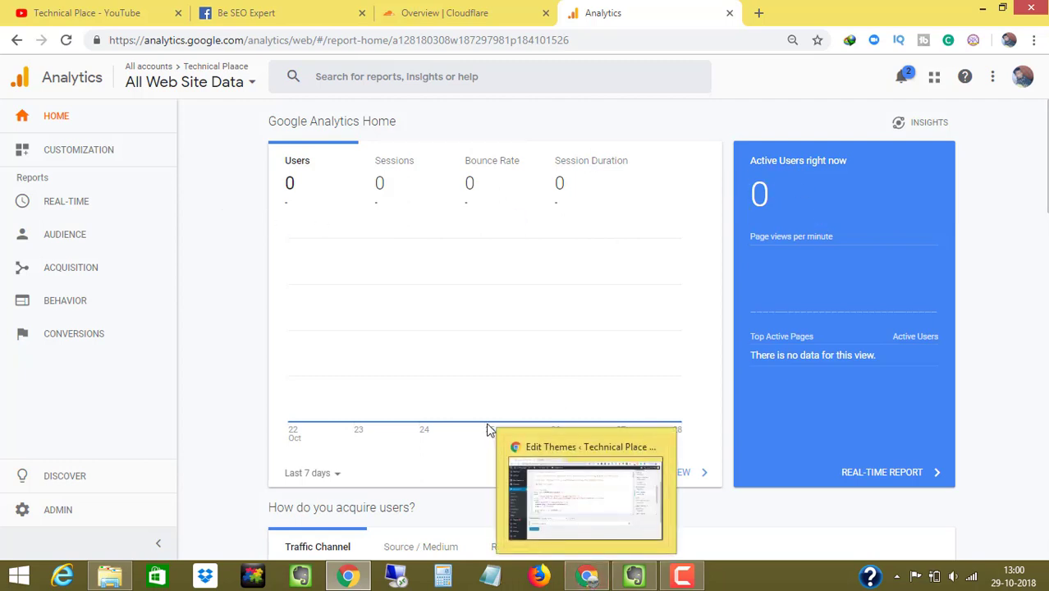
key(ctrl+n)
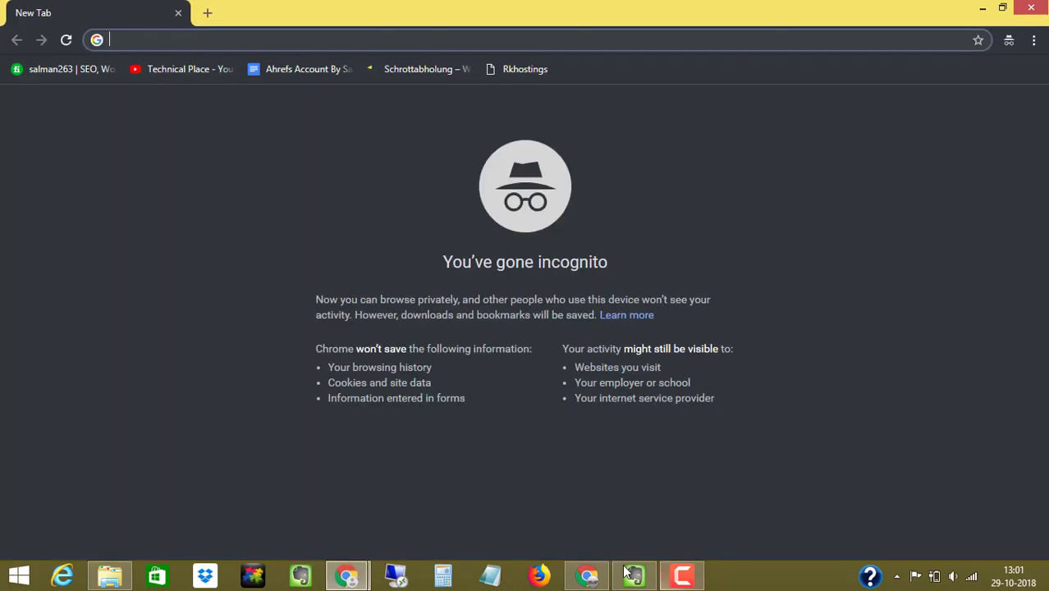
click(575, 576)
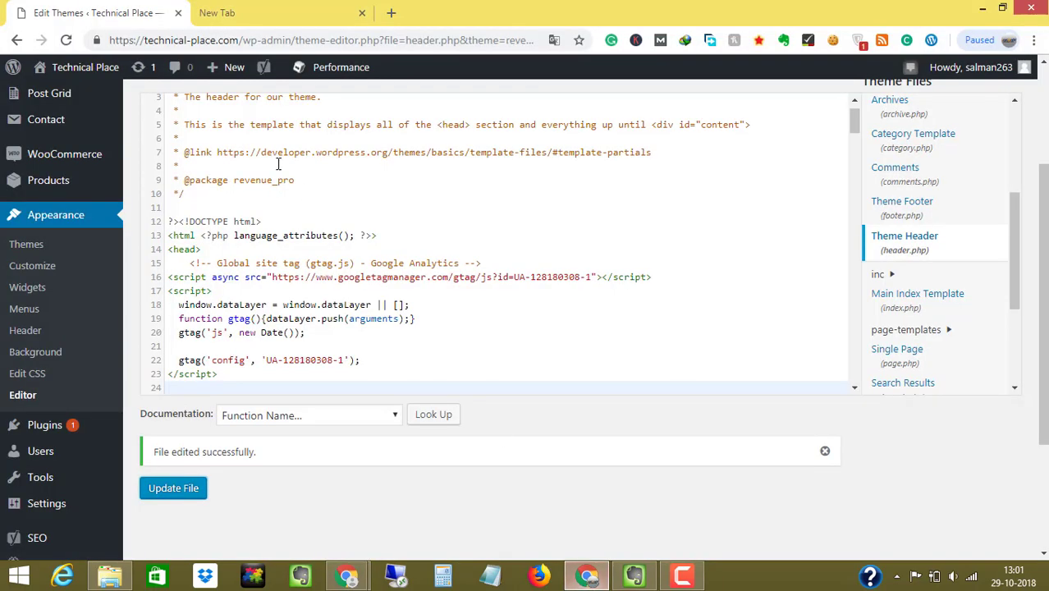
drag(240, 41, 105, 41)
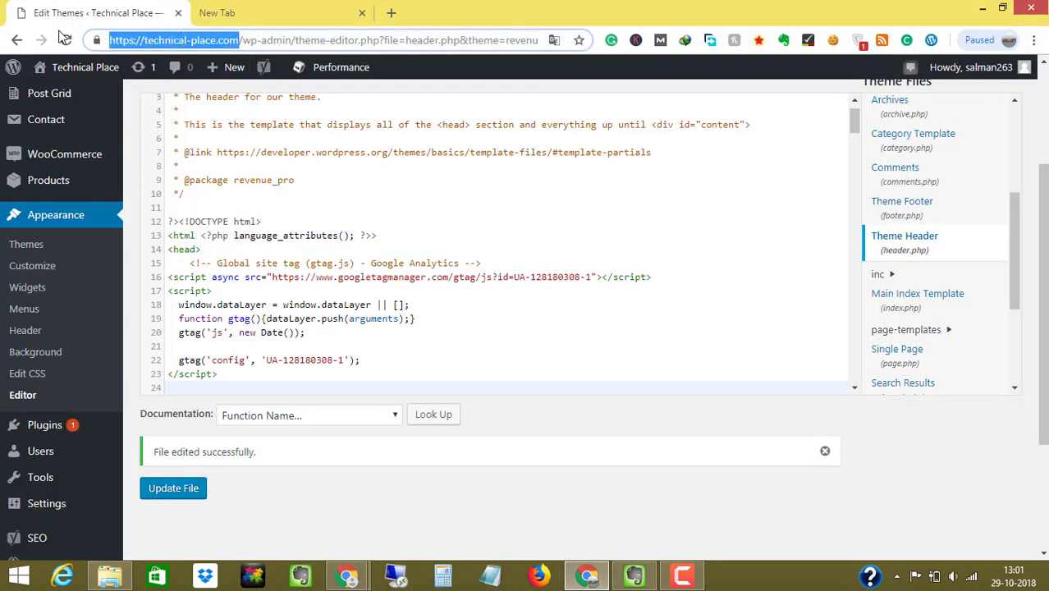
click(981, 9)
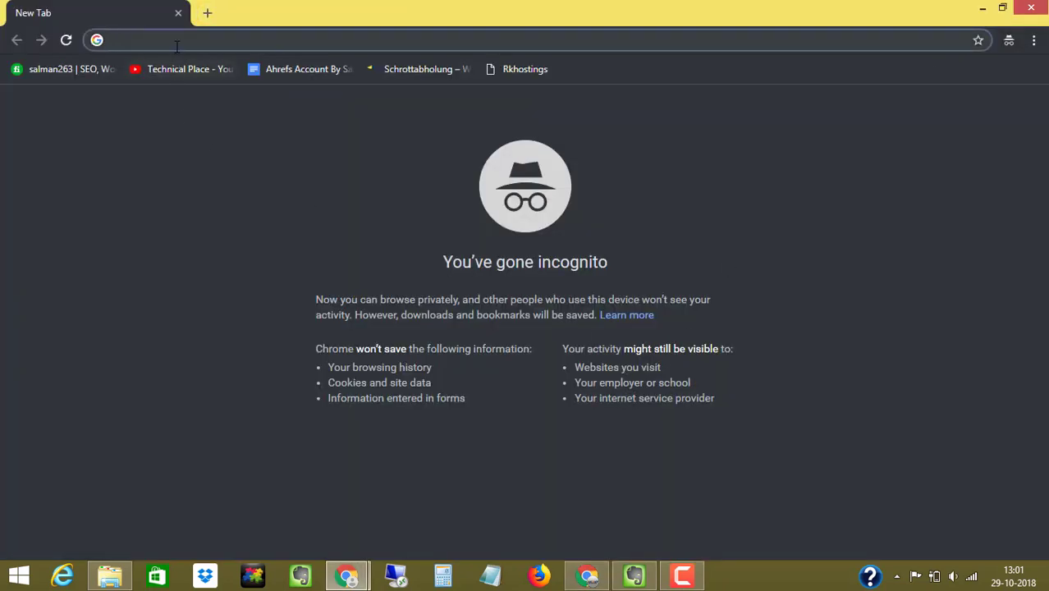
key(ctrl+v)
key(Return)
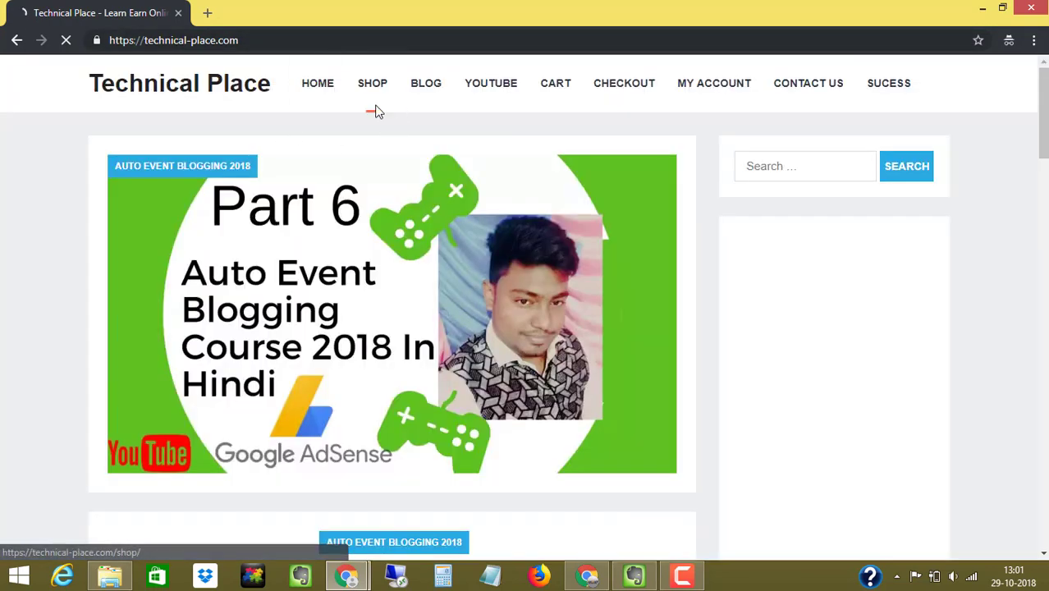
- Browse the site's home page and open the post "Adsense New Policy 2018 In Hindi| Good News Or Bad News?"
scroll(1024, 226, down, 10)
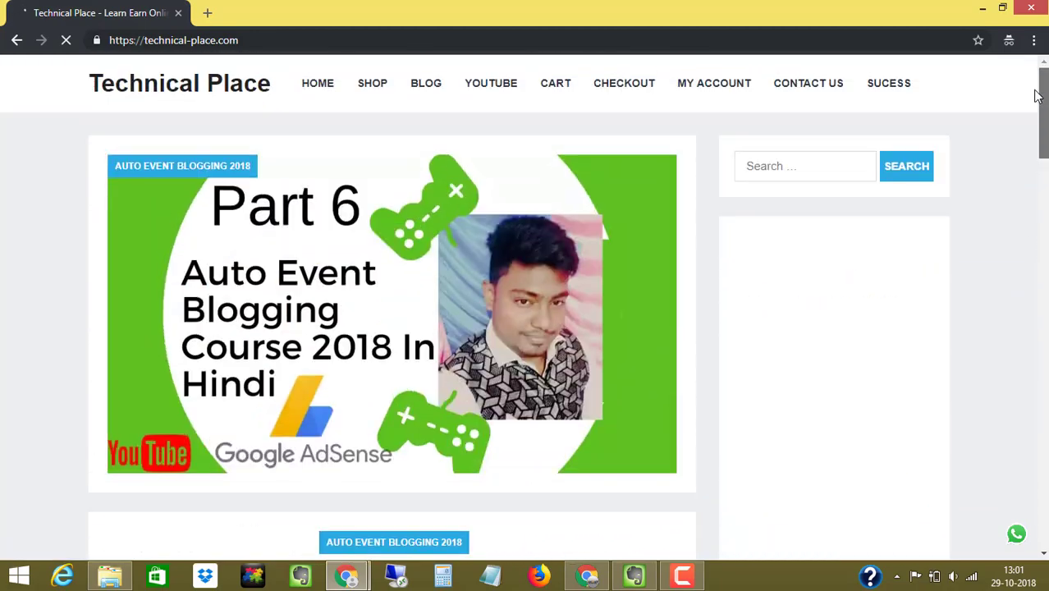
mouse_move(1040, 123)
mouse_down()
mouse_move(1039, 238)
mouse_move(1038, 110)
mouse_move(1037, 138)
mouse_up()
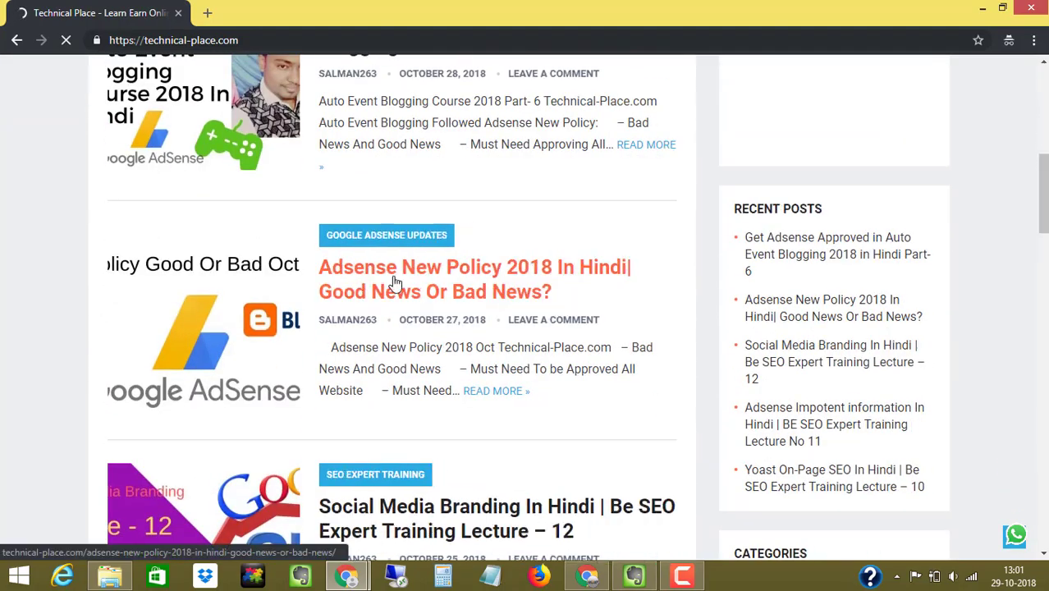
click(478, 274)
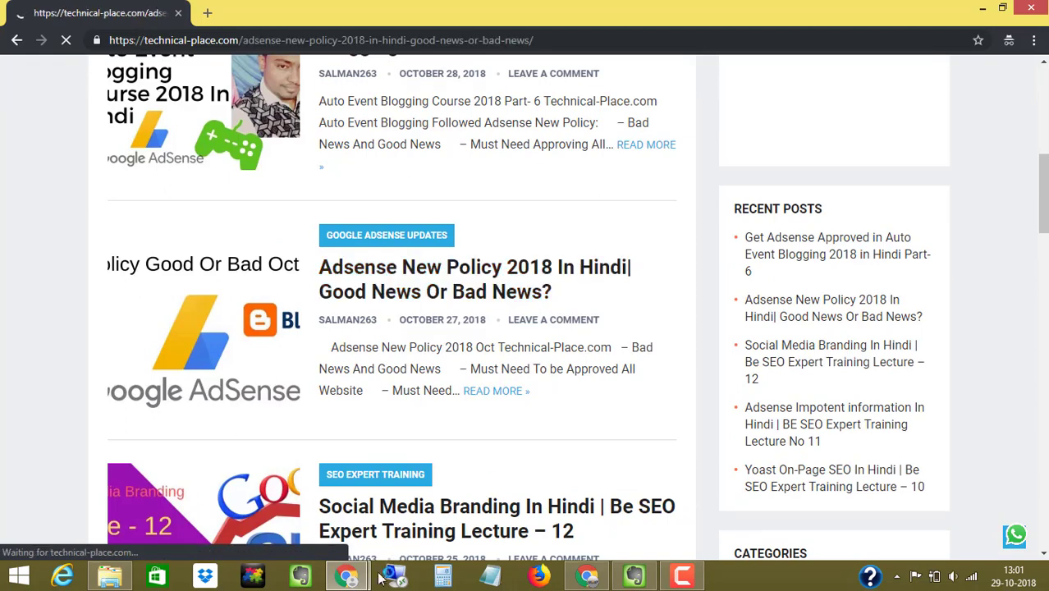
- Switch back to the Google Analytics window and review the home page reports for active users and traffic
mouse_move(346, 575)
click(302, 520)
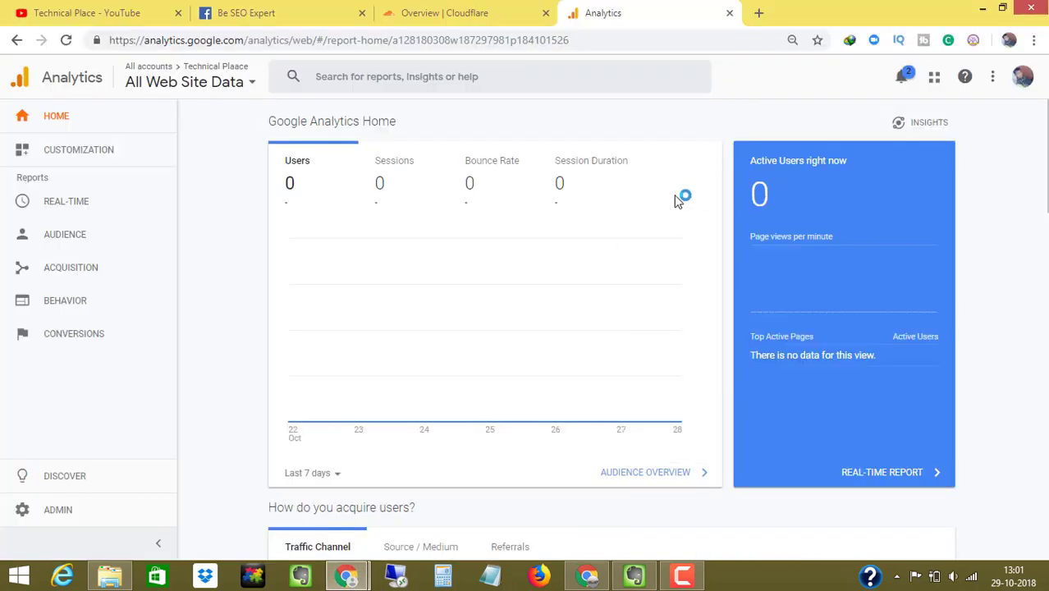
scroll(1045, 146, down, 7)
scroll(1044, 146, up, 6)
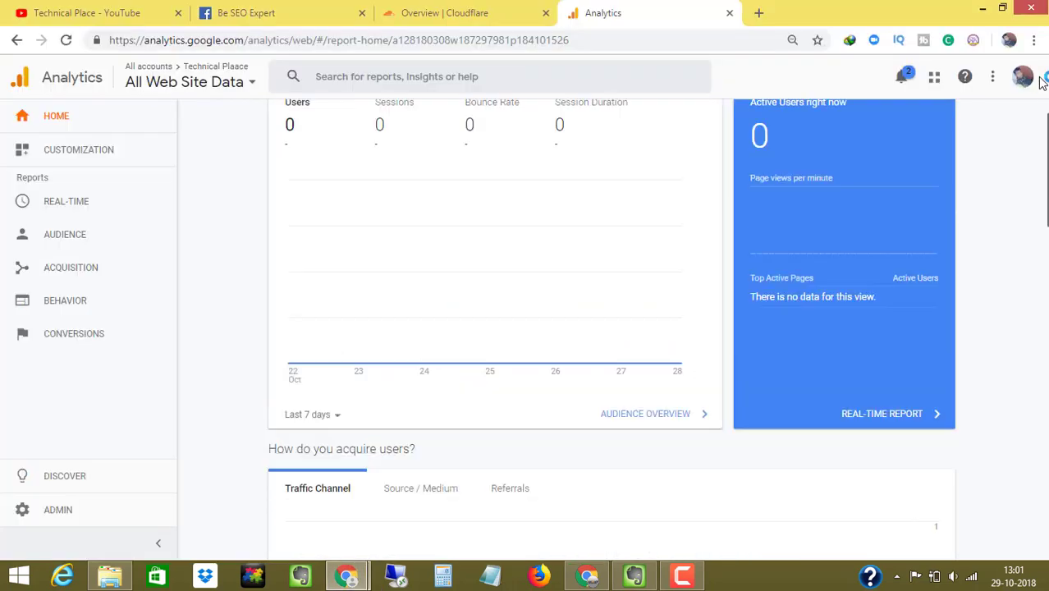
scroll(1045, 146, down, 4)
scroll(1045, 147, up, 4)
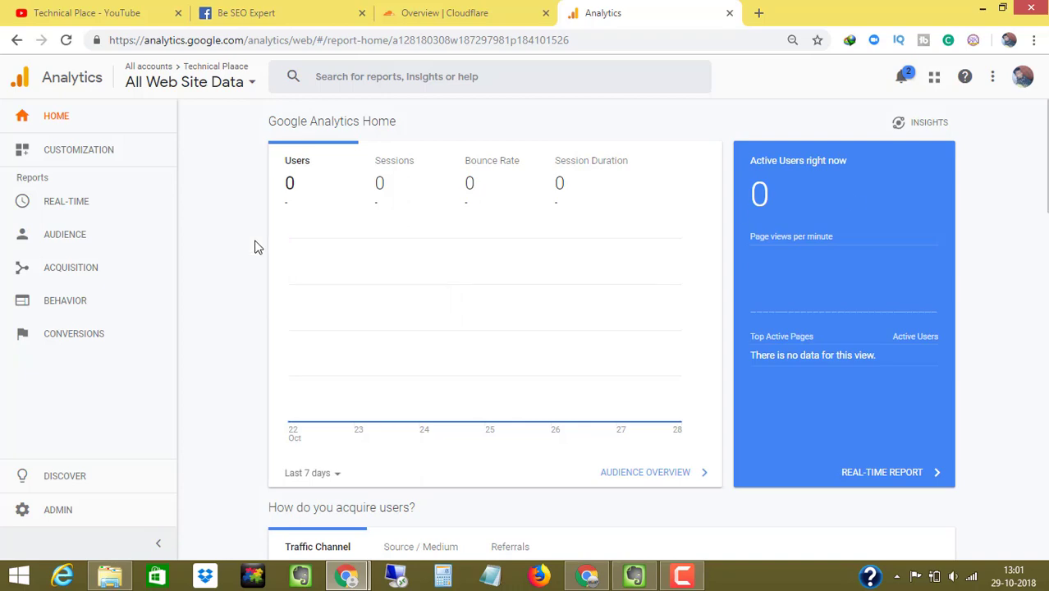
- Switch to the incognito window, browse the "Adsense New Policy 2018" post, and return to Google Analytics
scroll(1045, 170, down, 1)
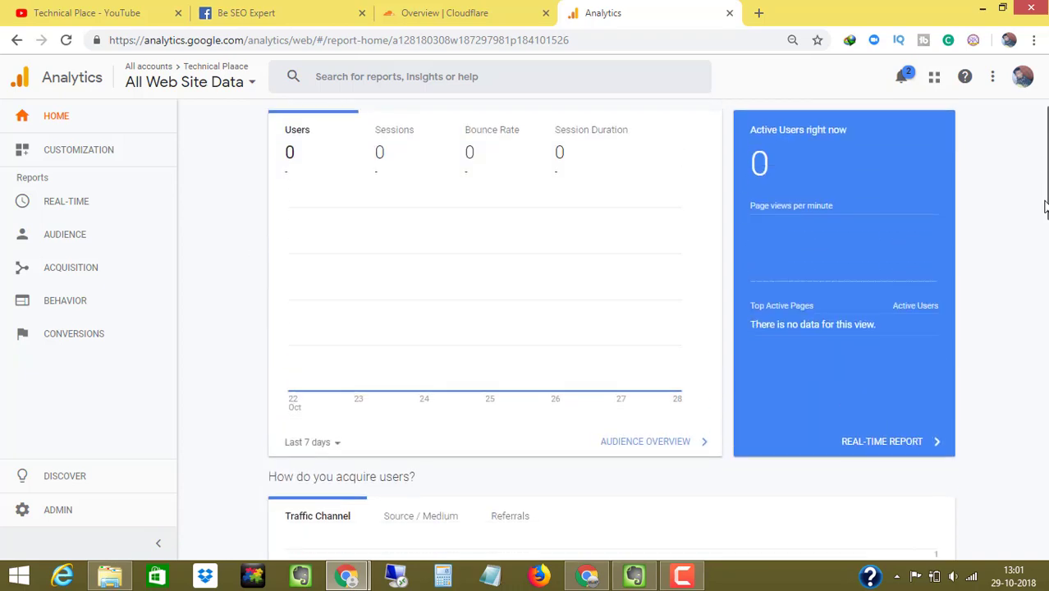
drag(1045, 171, 1021, 173)
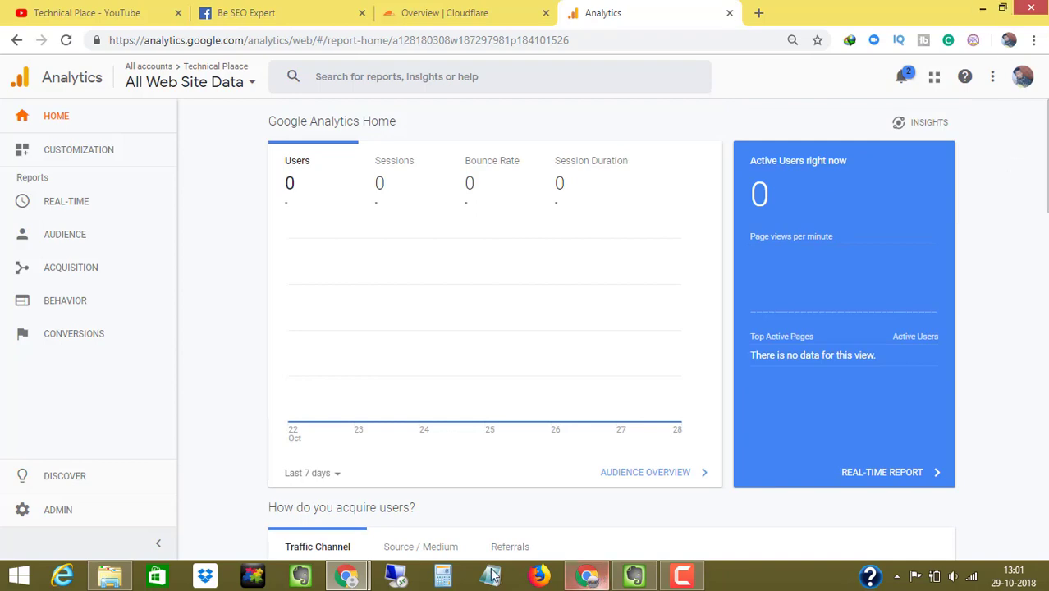
mouse_move(346, 574)
click(475, 519)
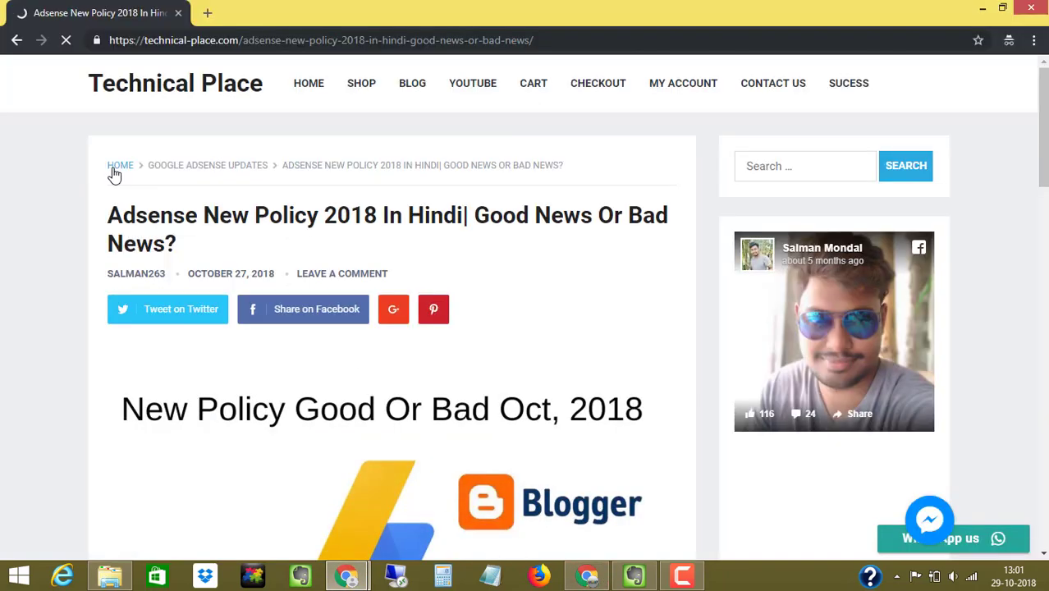
drag(1045, 130, 1045, 216)
scroll(1016, 167, up, 4)
scroll(1017, 166, down, 6)
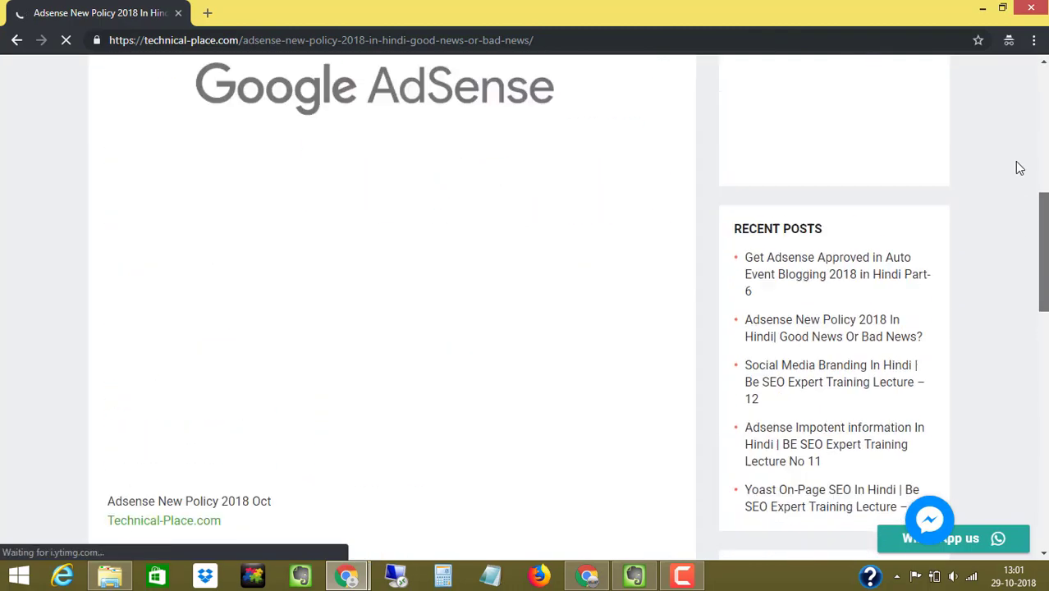
scroll(1016, 167, up, 6)
click(982, 8)
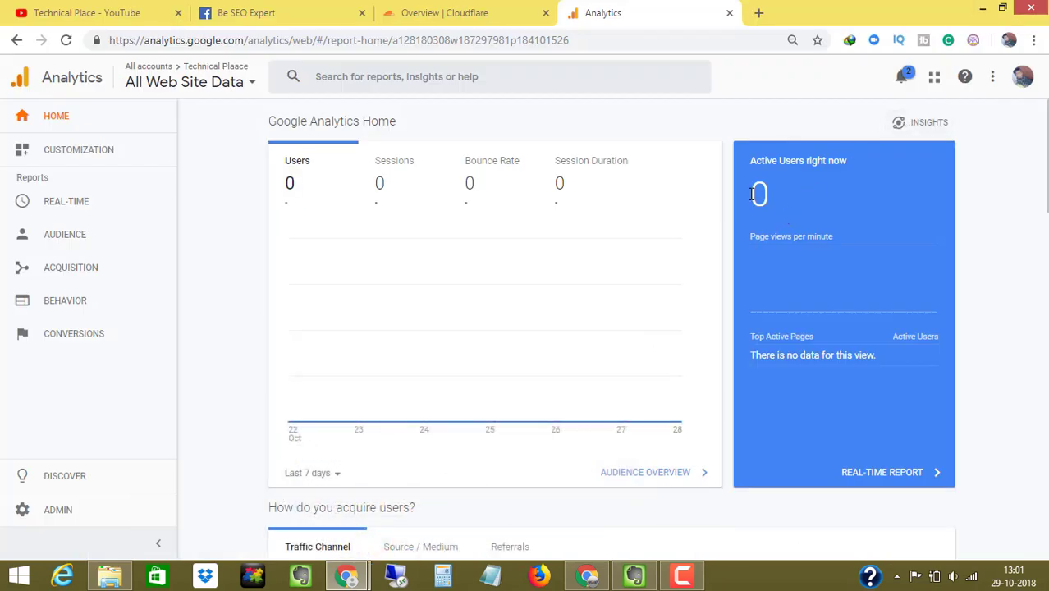
- Check the active users count and look through the reports on the Google Analytics home page
drag(753, 194, 842, 159)
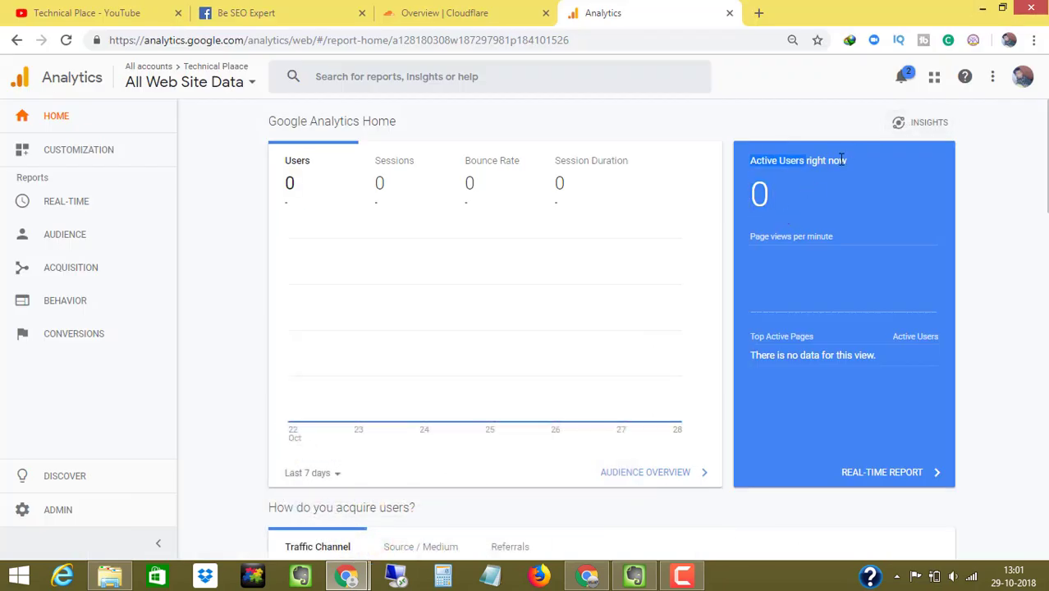
click(244, 188)
drag(1044, 172, 1035, 448)
scroll(664, 277, up, 15)
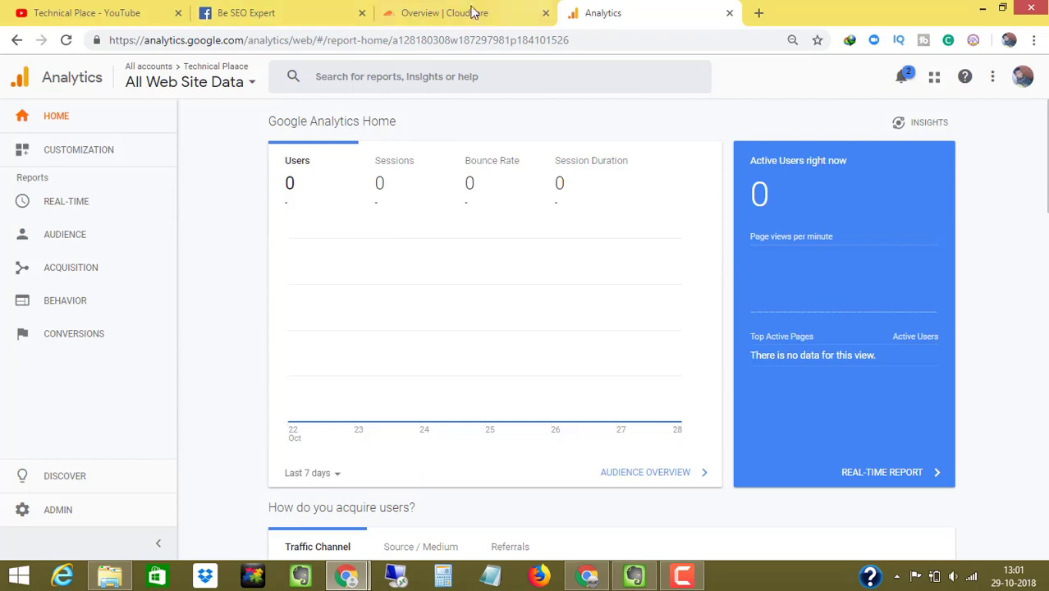
- Return to the incognito window, look over the "Adsense New Policy 2018" post again, and close that window
click(585, 579)
click(588, 578)
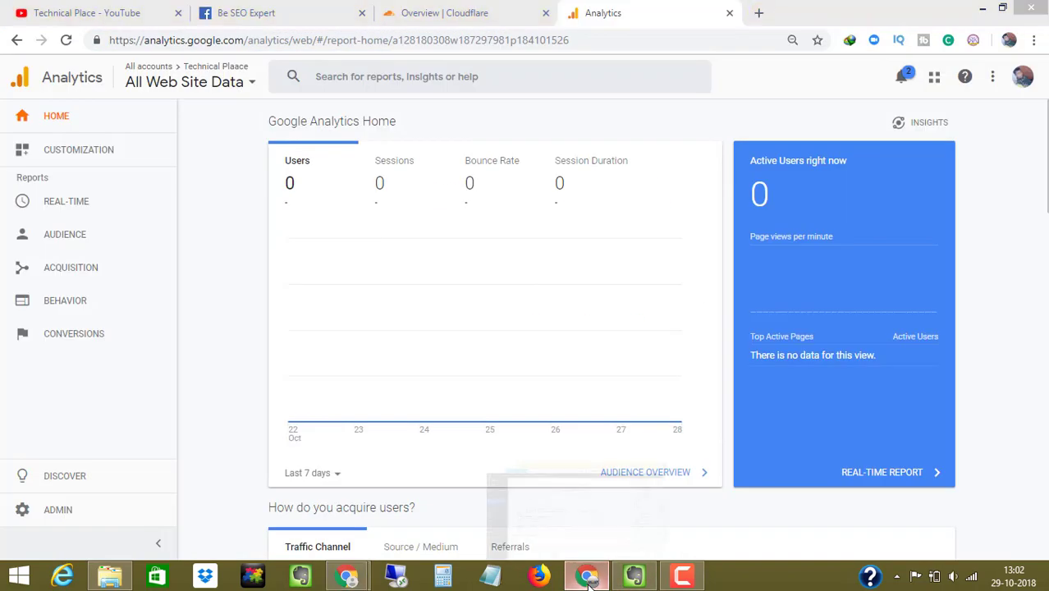
click(588, 579)
click(588, 579)
mouse_move(347, 577)
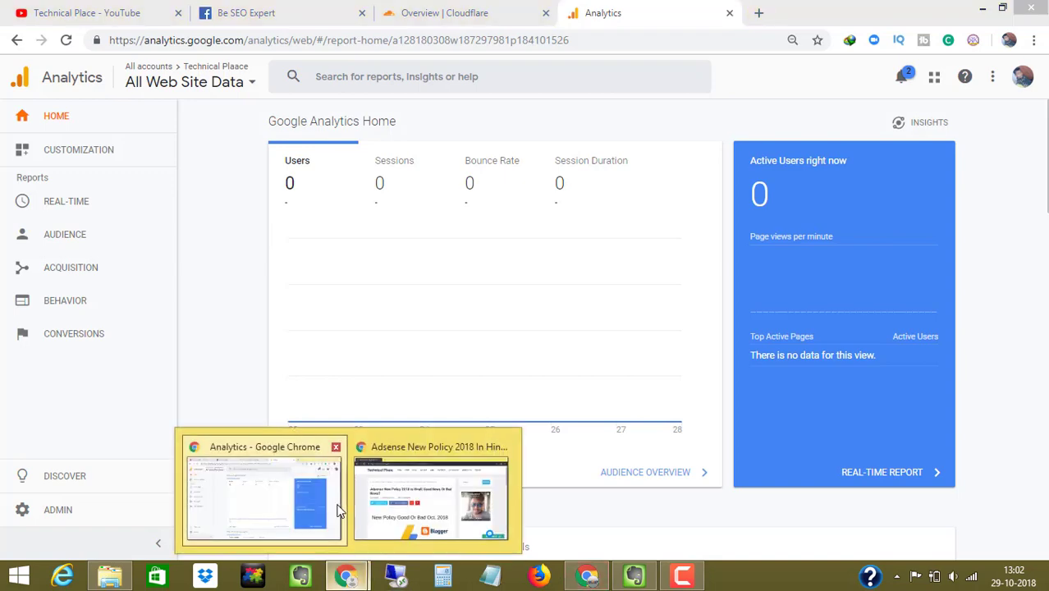
click(431, 496)
scroll(431, 497, down, 4)
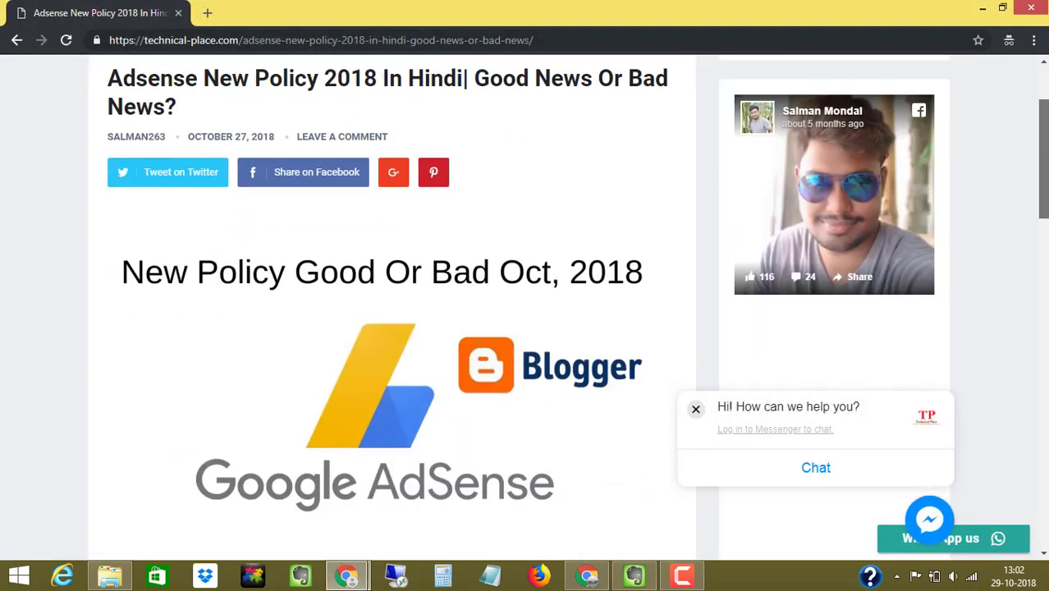
scroll(384, 330, down, 3)
scroll(384, 330, up, 6)
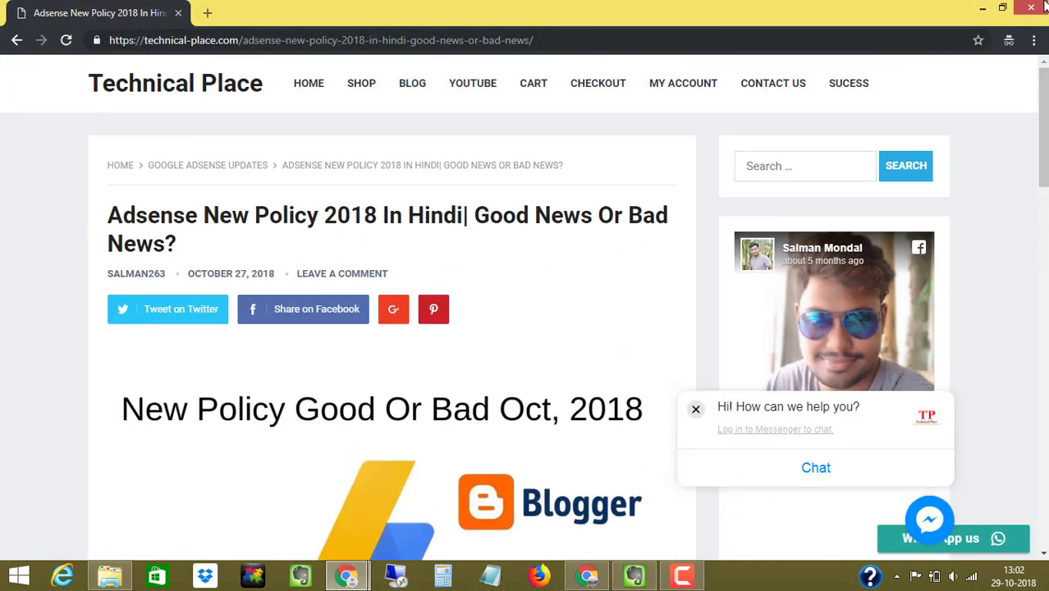
click(1044, 6)
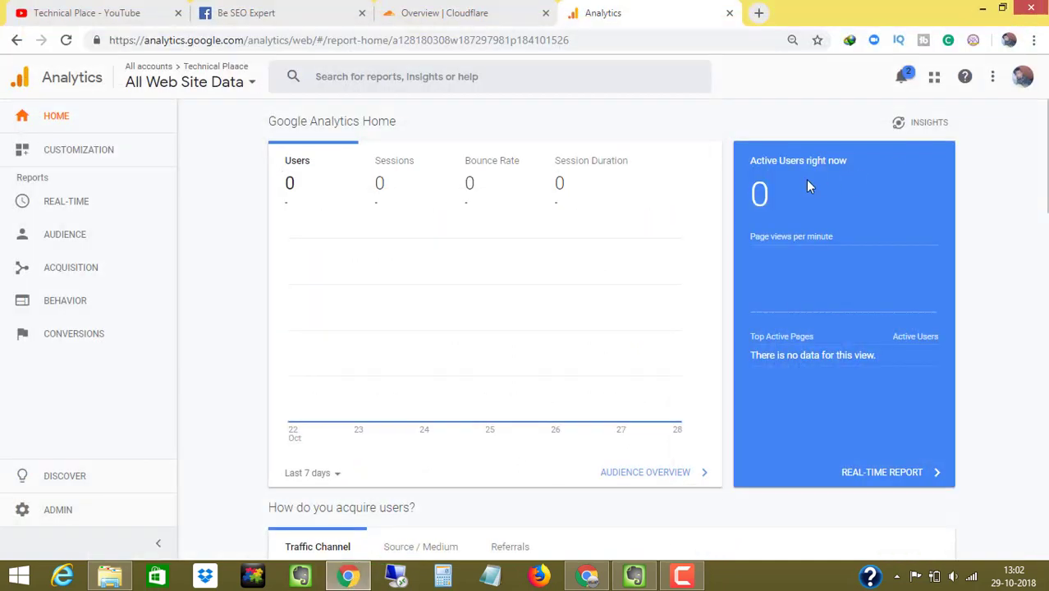
click(537, 577)
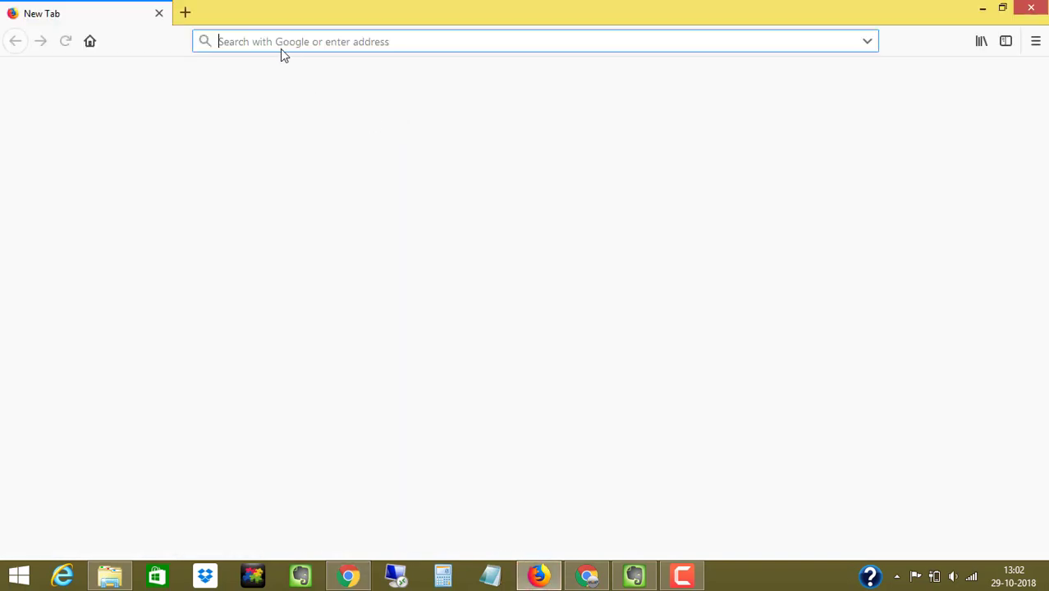
right_click(277, 43)
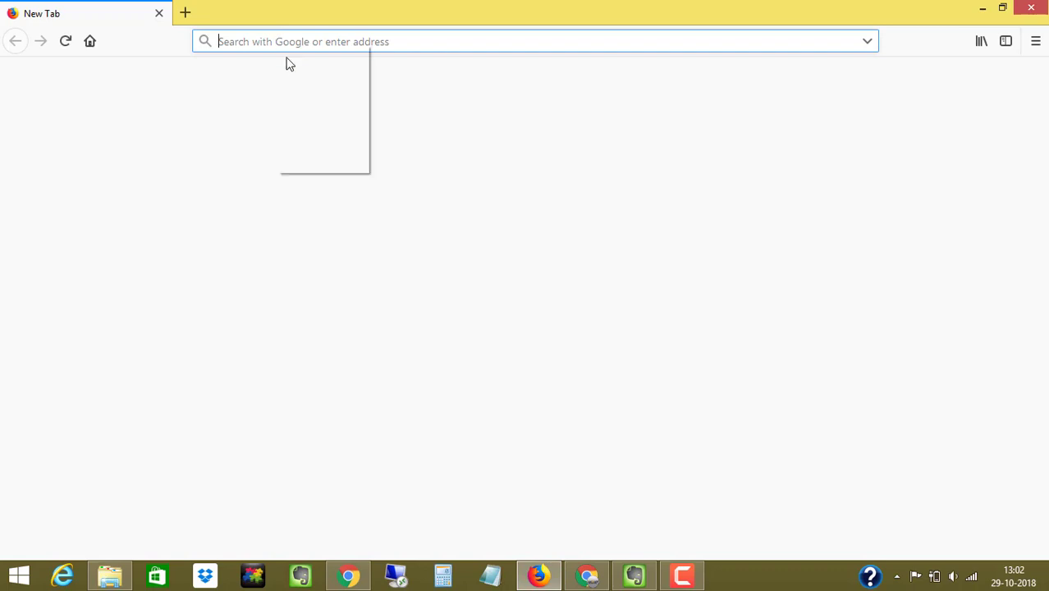
click(300, 124)
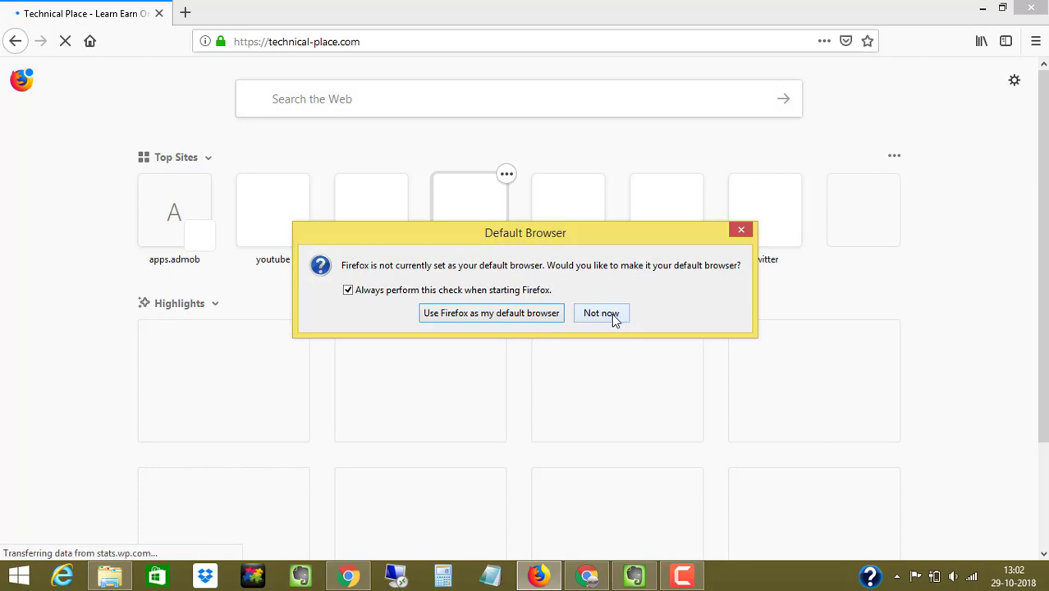
click(613, 317)
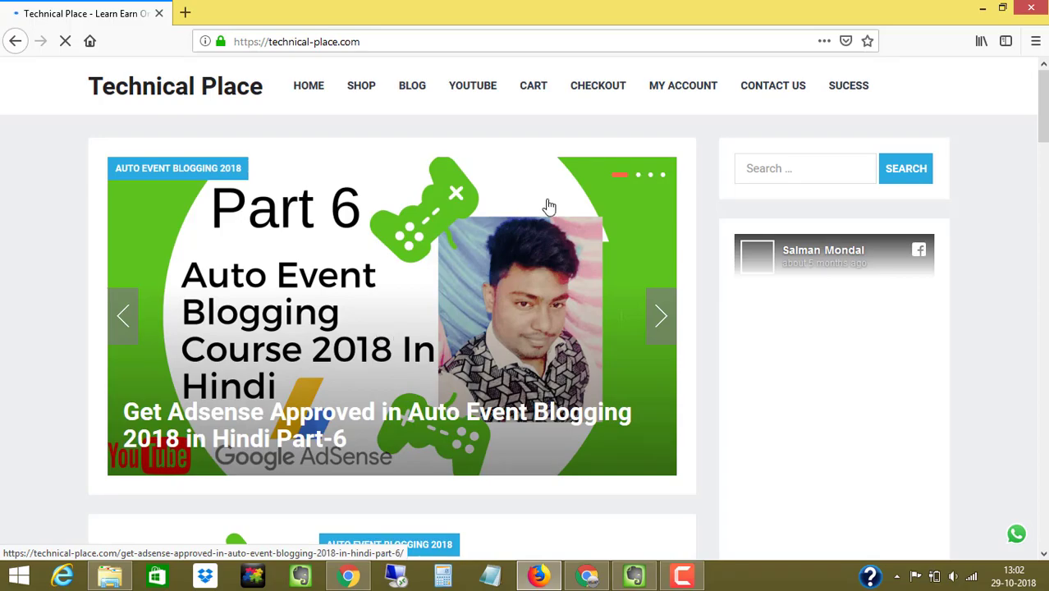
scroll(549, 207, down, 8)
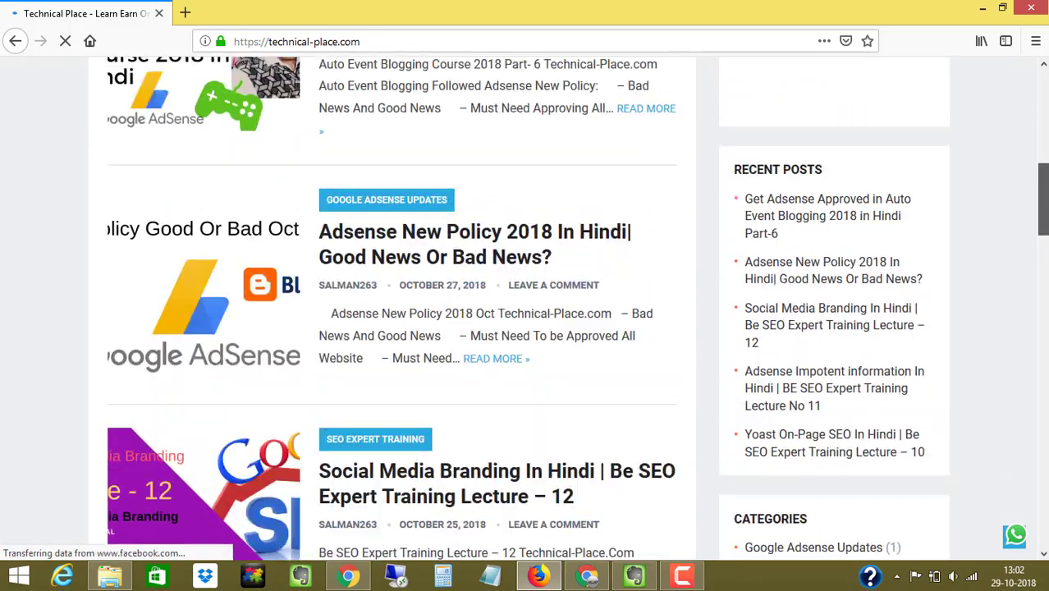
drag(1043, 178, 751, 330)
- Switch back to Google Analytics in Chrome and reload the property's home page
click(361, 577)
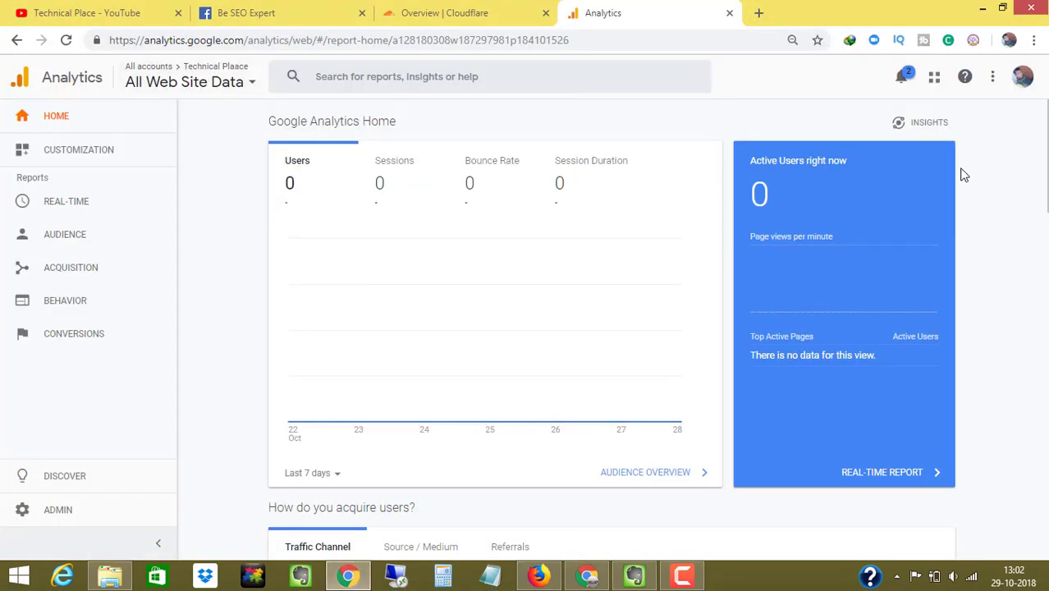
drag(1046, 198, 66, 45)
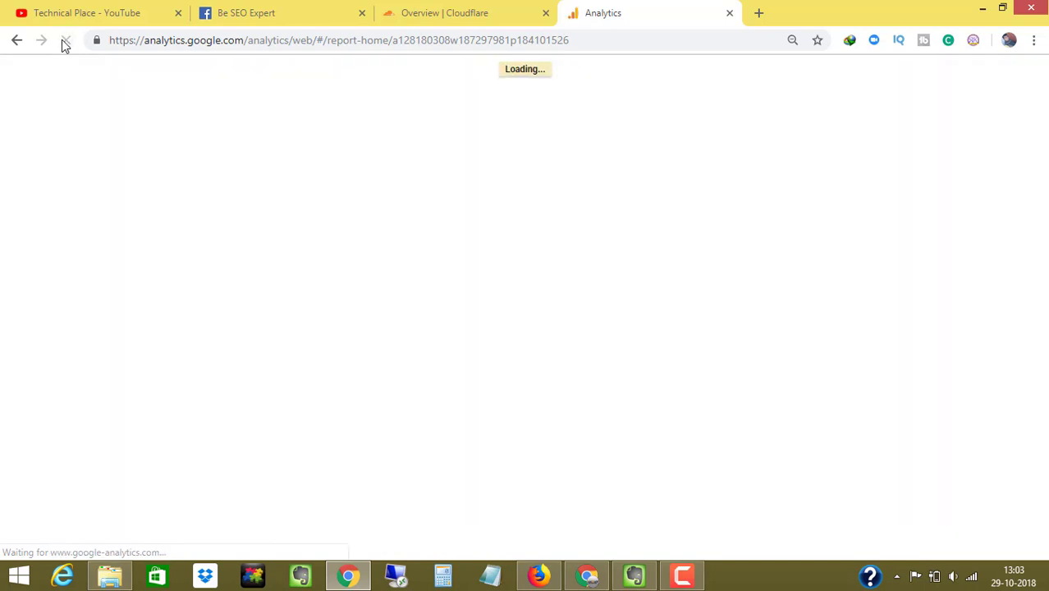
click(65, 41)
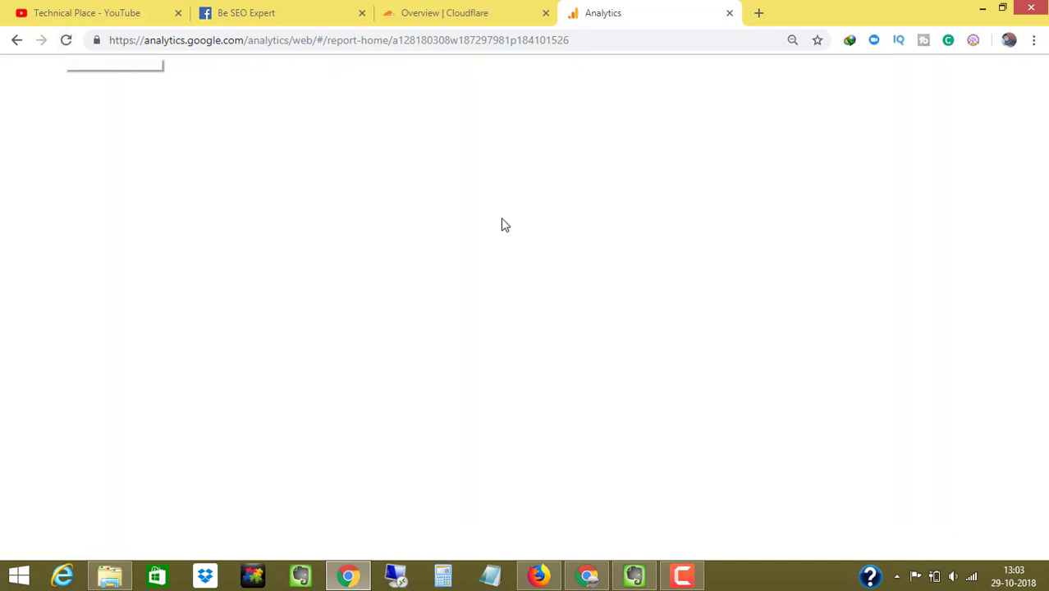
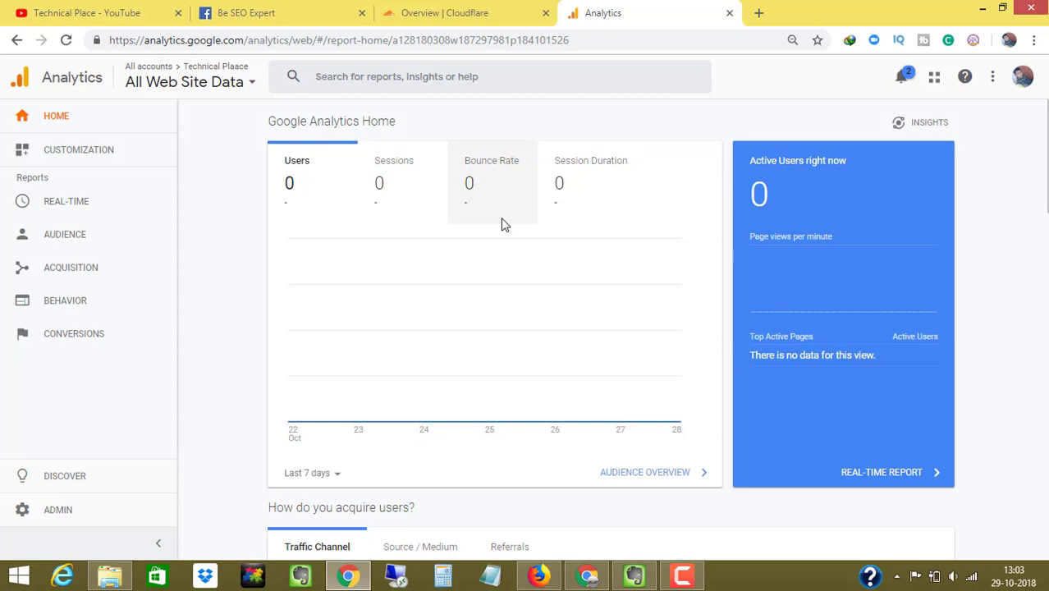
- Examine the reloaded home page reports for active users, traffic channels, user retention, locations, devices and visited pages
scroll(504, 225, down, 9)
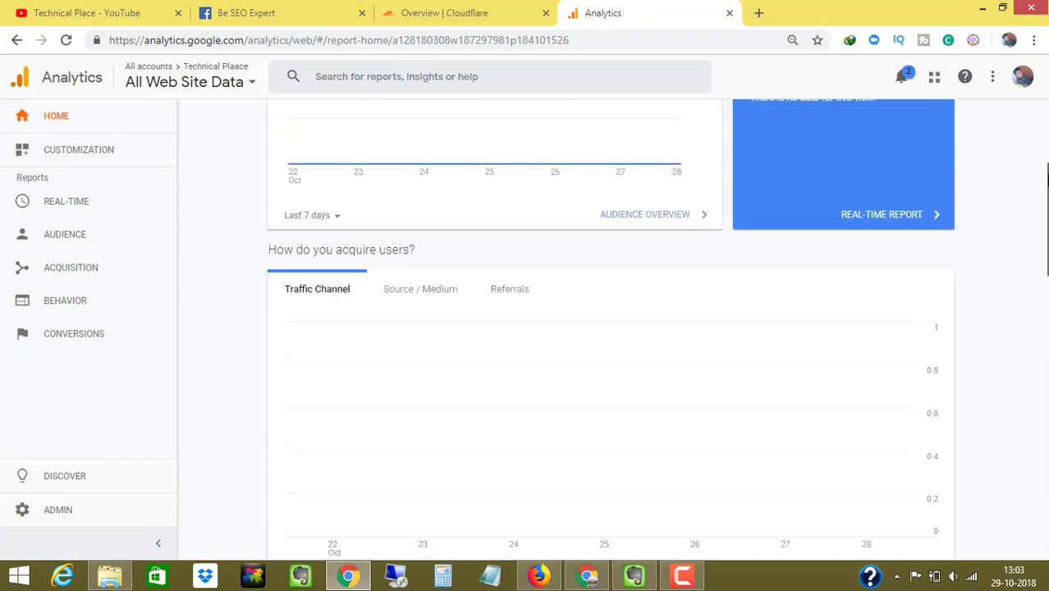
scroll(504, 225, up, 2)
scroll(609, 328, down, 3)
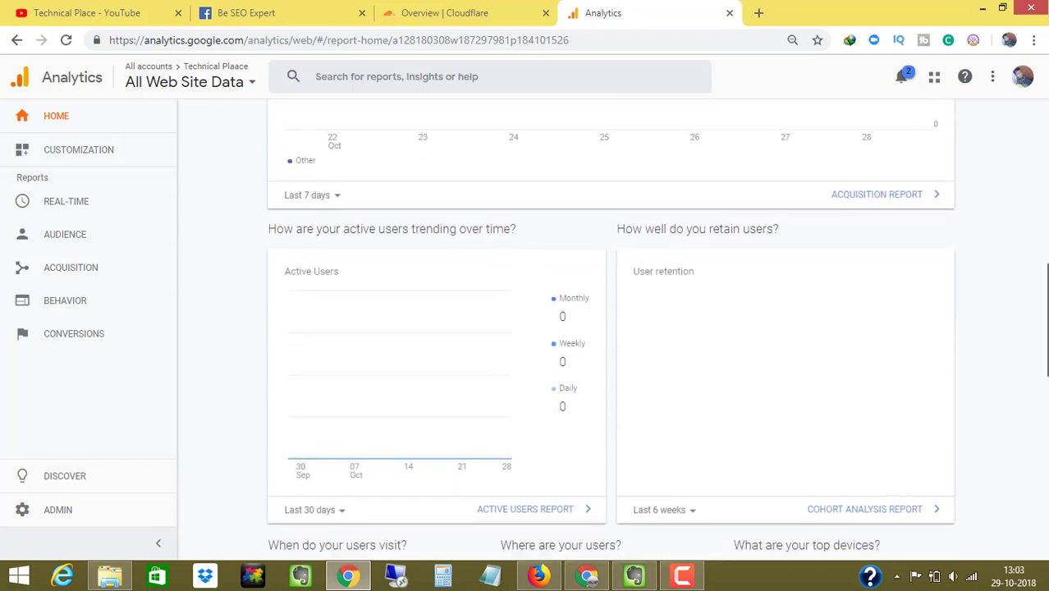
scroll(1047, 422, down, 5)
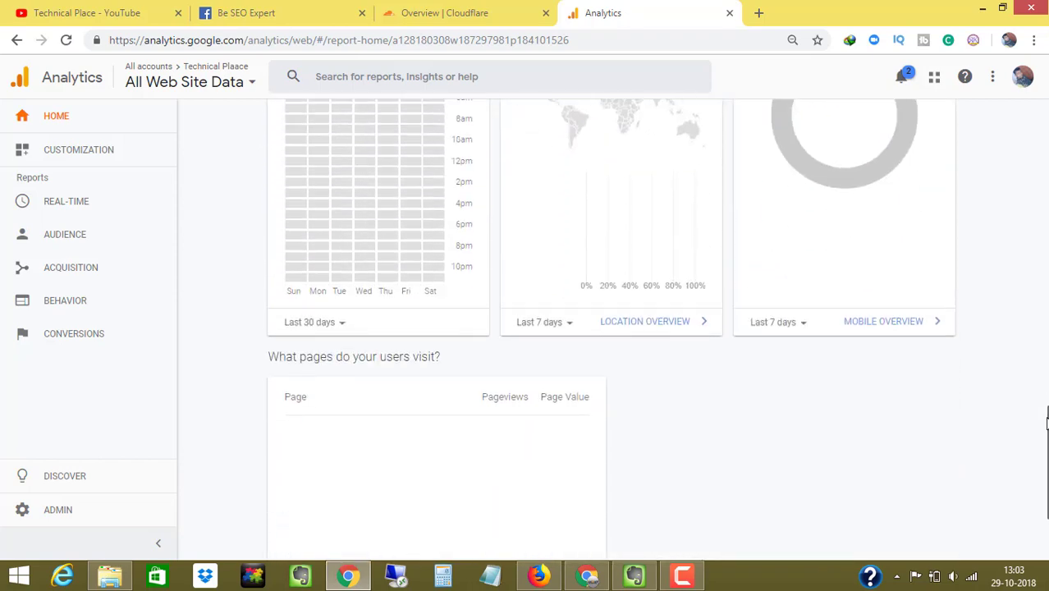
scroll(1047, 420, up, 1)
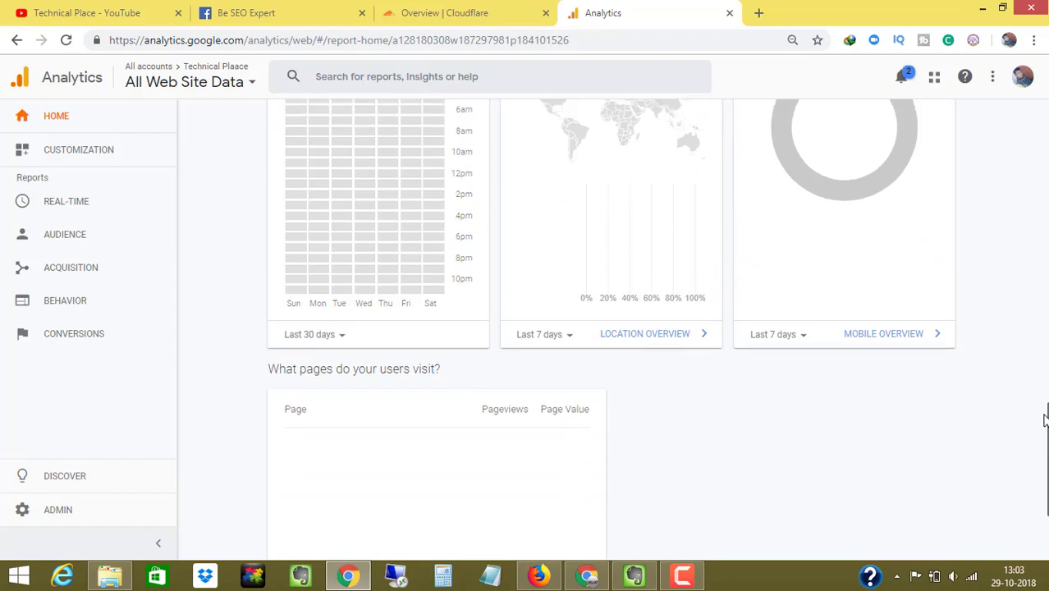
drag(1045, 420, 1025, 99)
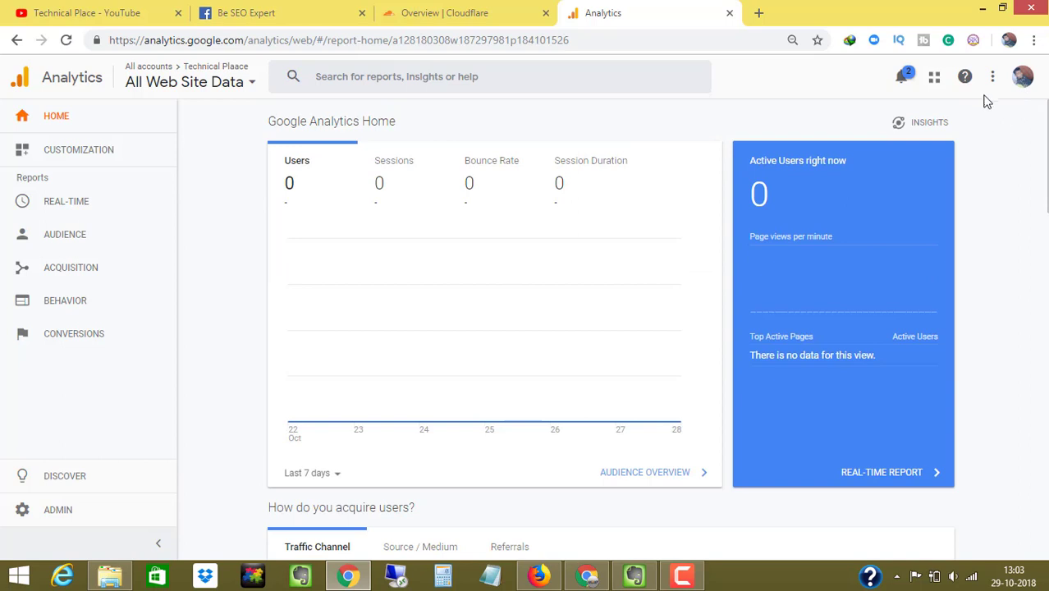
scroll(497, 291, down, 2)
scroll(497, 291, up, 2)
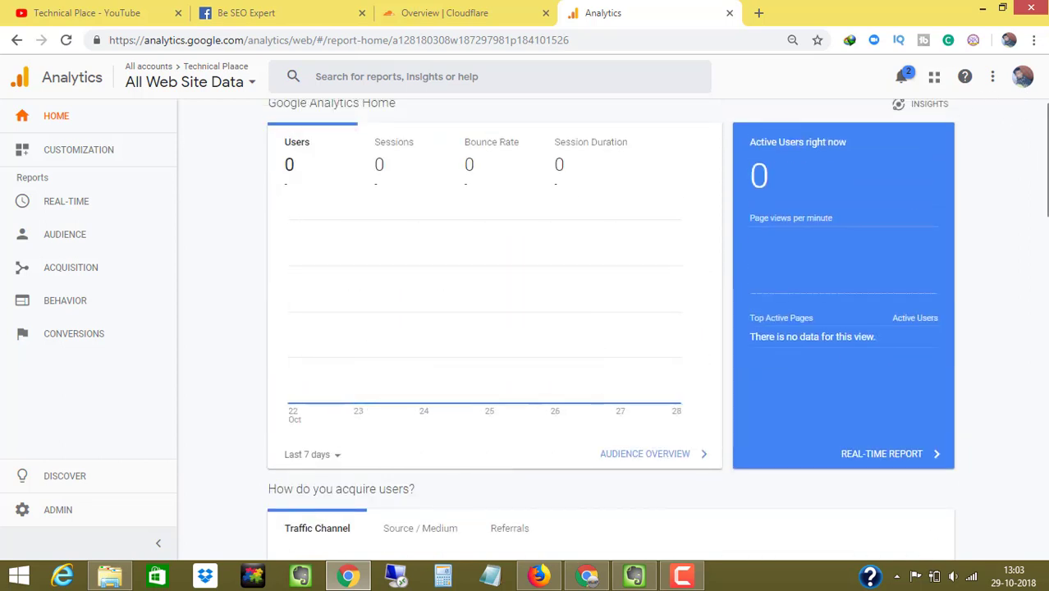
scroll(447, 224, up, 1)
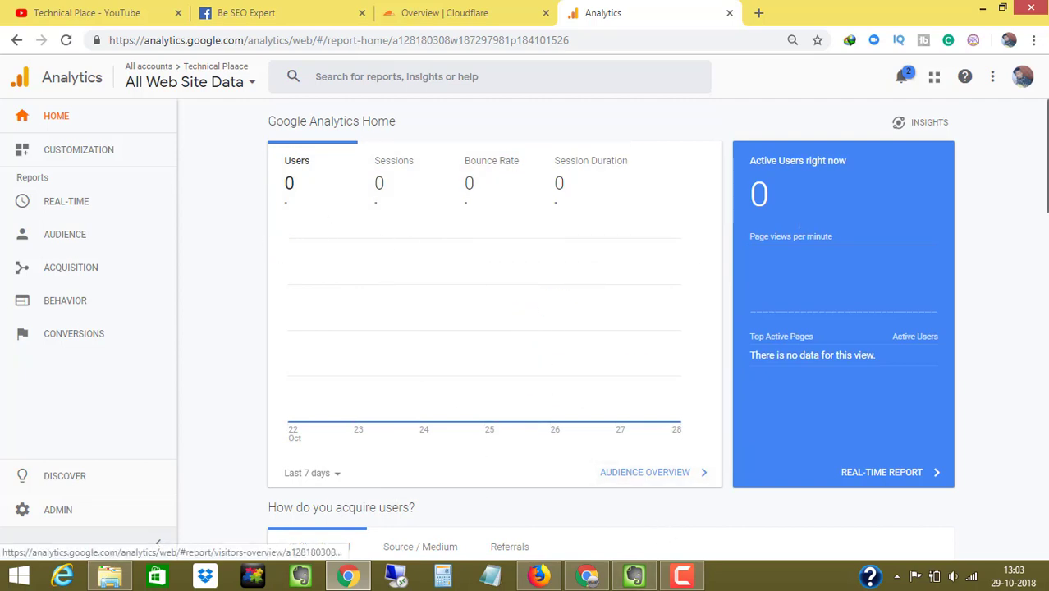
drag(1047, 188, 1045, 254)
scroll(842, 343, up, 1)
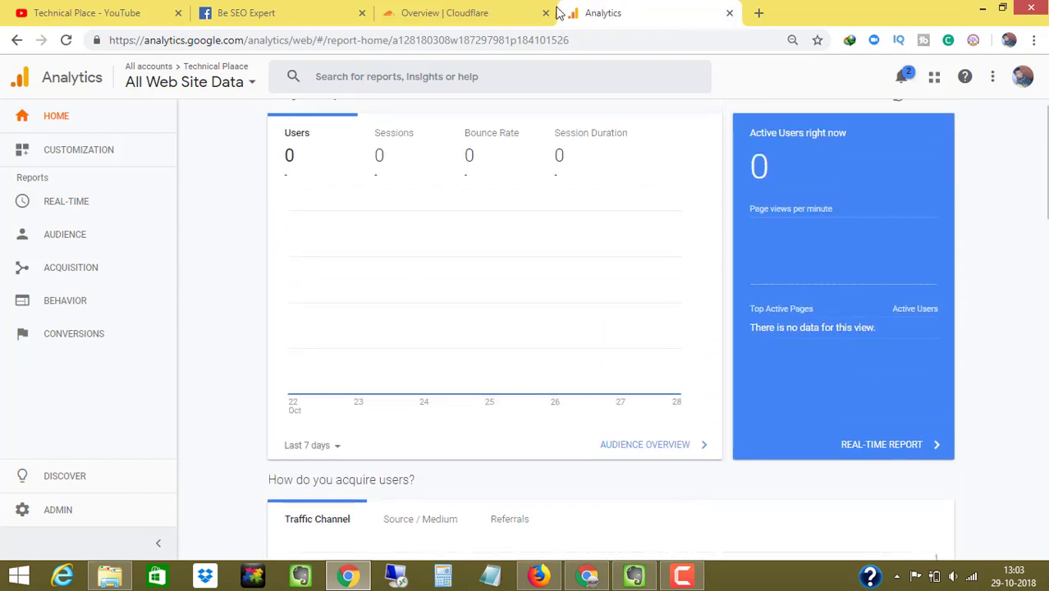
- View the list of Analytics accounts, properties and views, and return to the home page reports
click(162, 82)
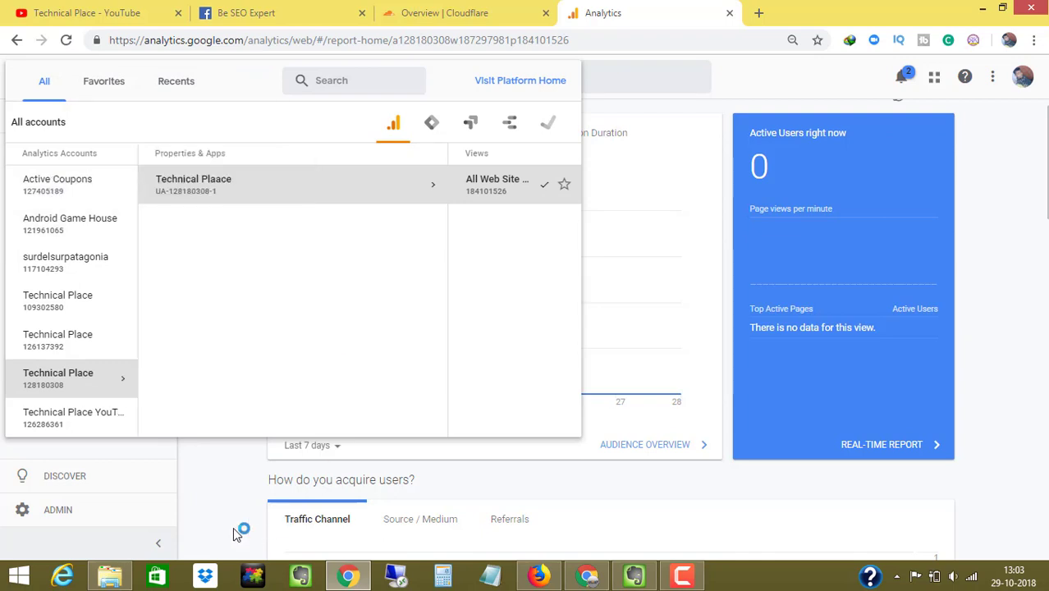
click(566, 453)
scroll(1016, 254, down, 1)
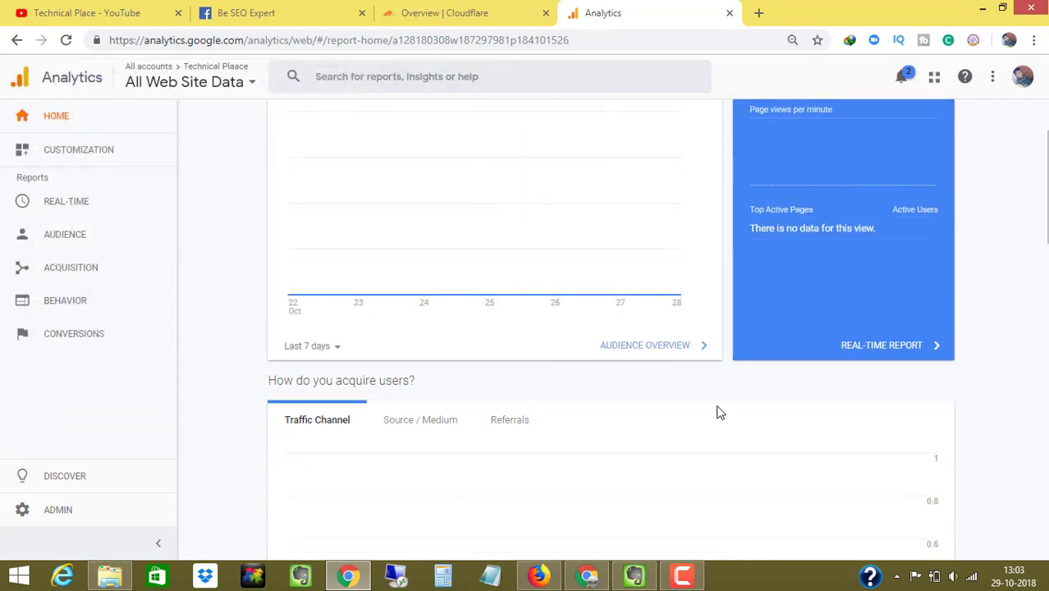
- Close the current Analytics and Cloudflare tabs and open the suggested Google Analytics tracking-code page in a new tab
click(529, 7)
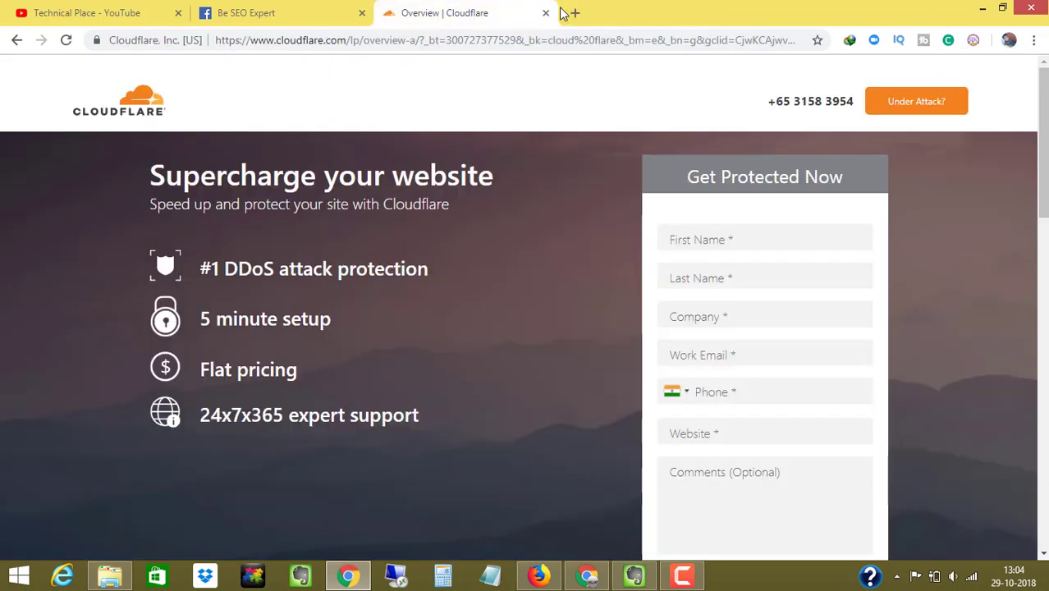
click(546, 13)
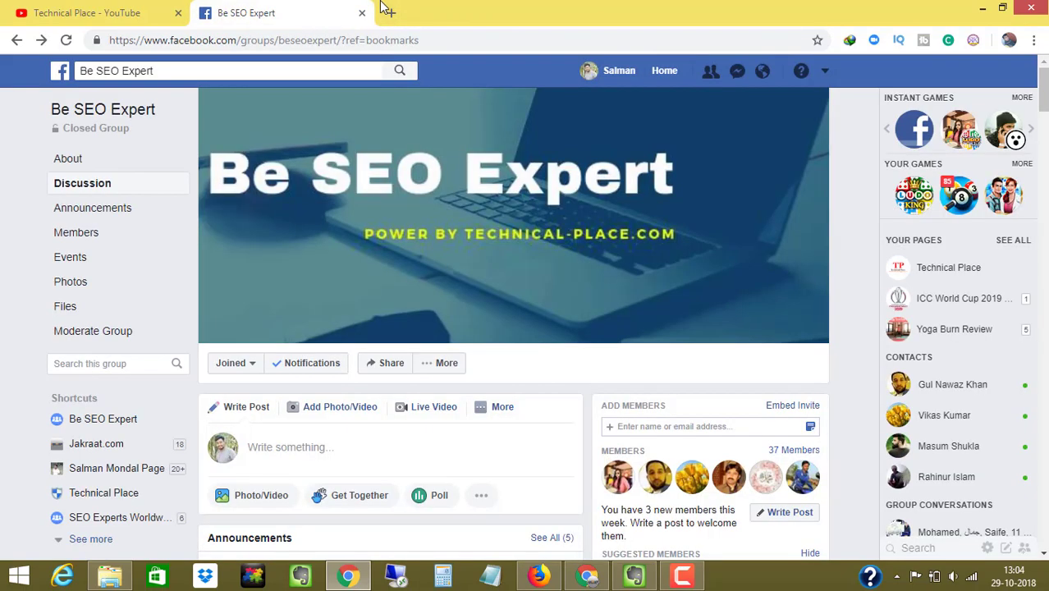
click(393, 13)
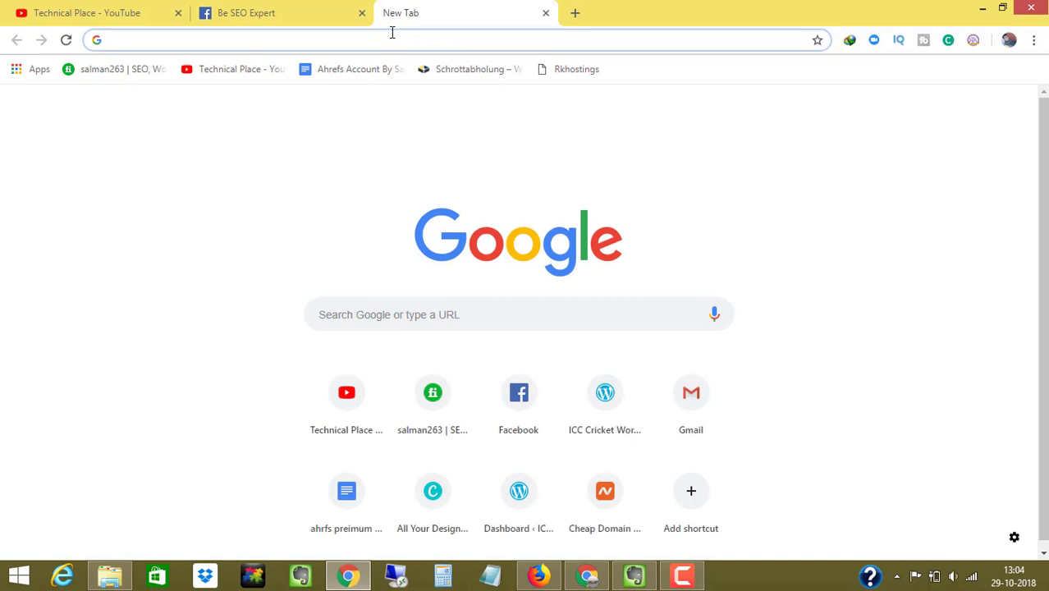
text(ann)
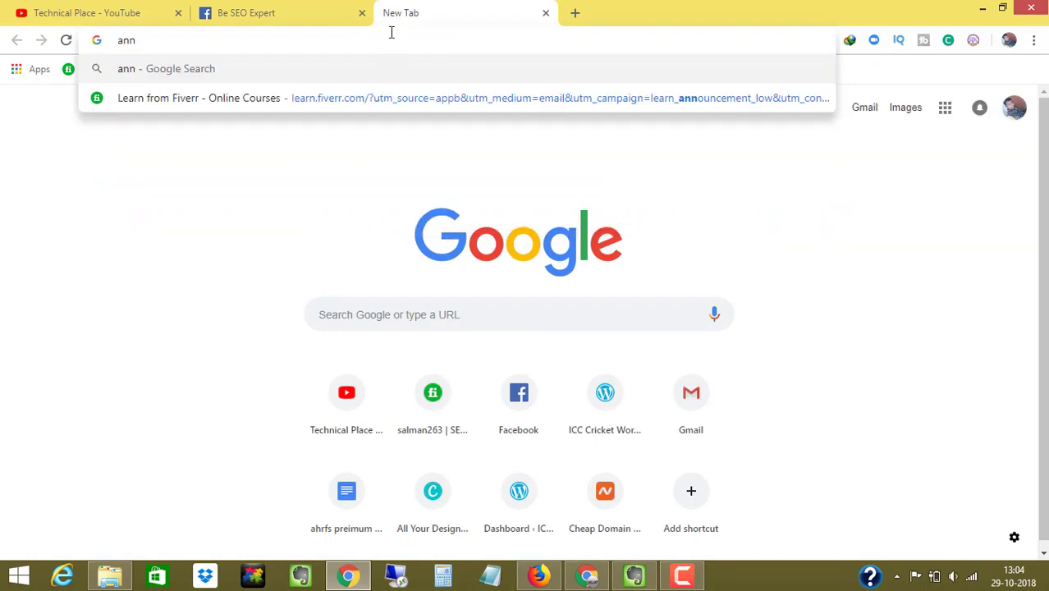
key(BackSpace)
key(BackSpace)
key(Down)
key(Down)
key(Down)
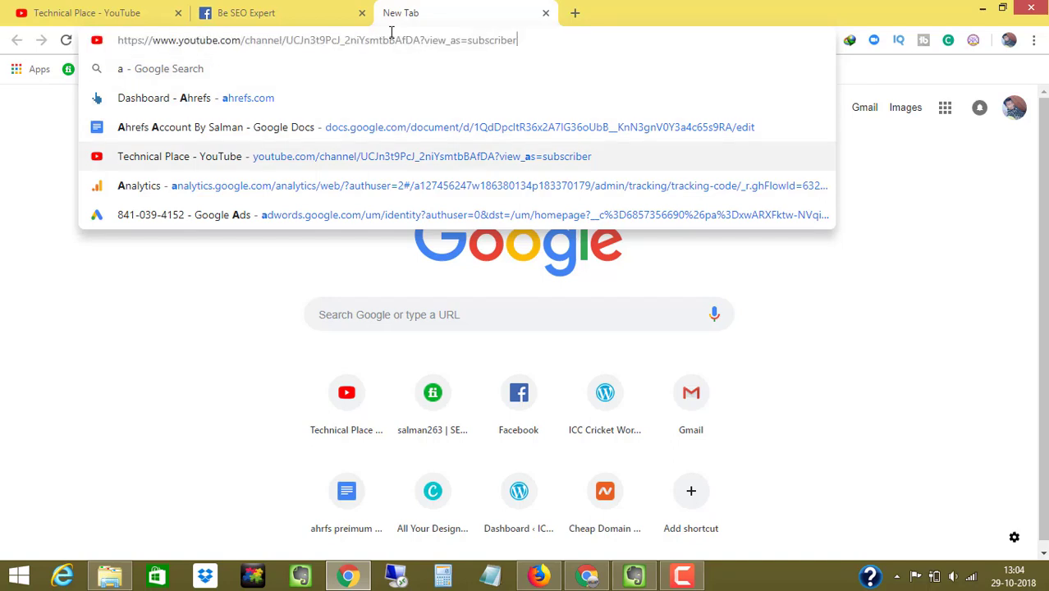
key(Down)
key(Return)
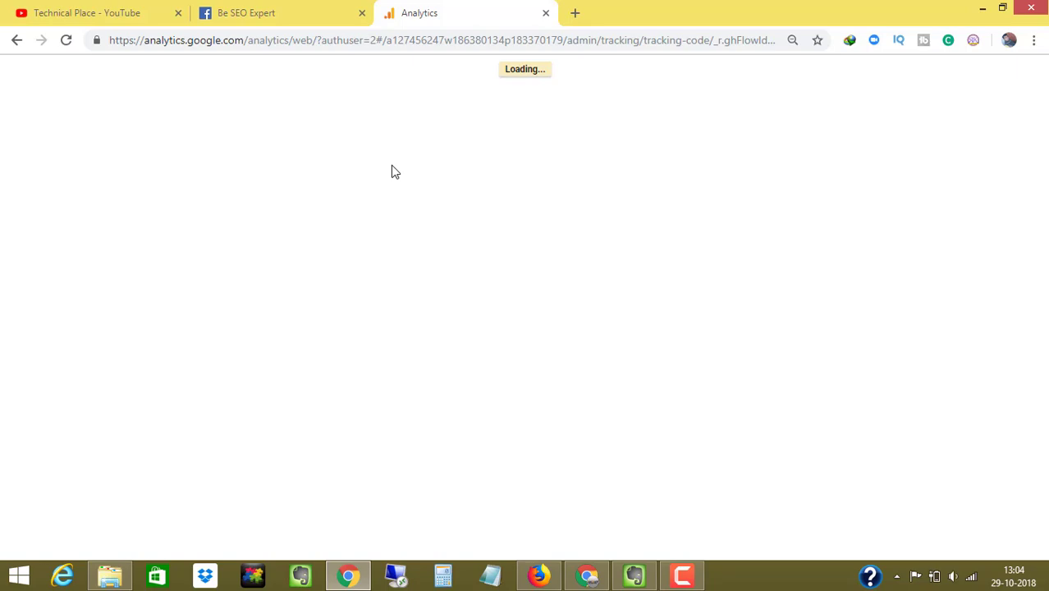
click(269, 8)
click(413, 8)
click(20, 11)
click(415, 8)
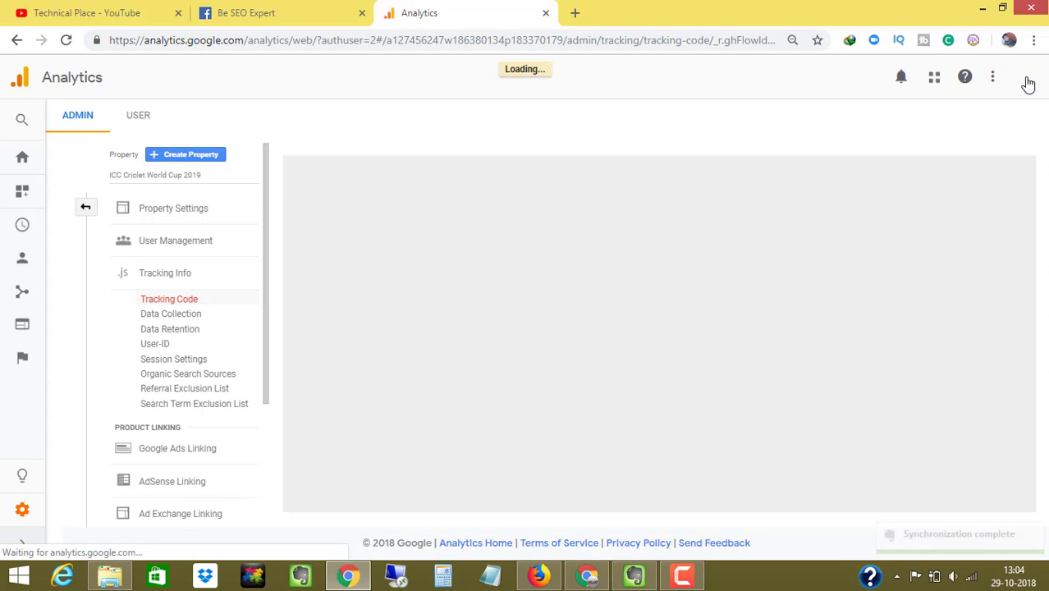
- View the signed-in Google accounts, dismiss the tracking ID tip, and close the account list
click(1027, 79)
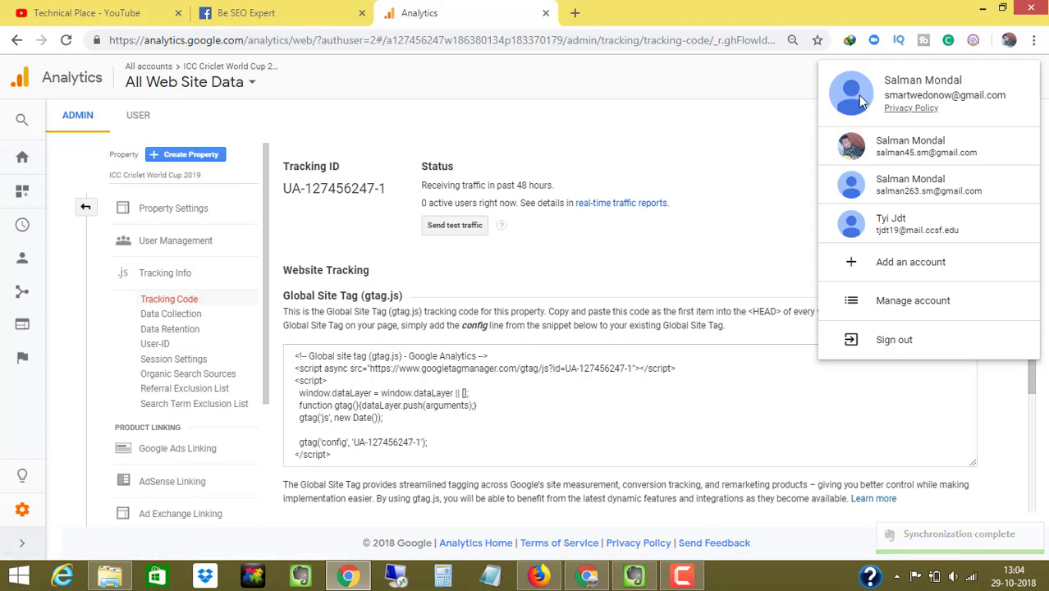
drag(918, 96, 917, 105)
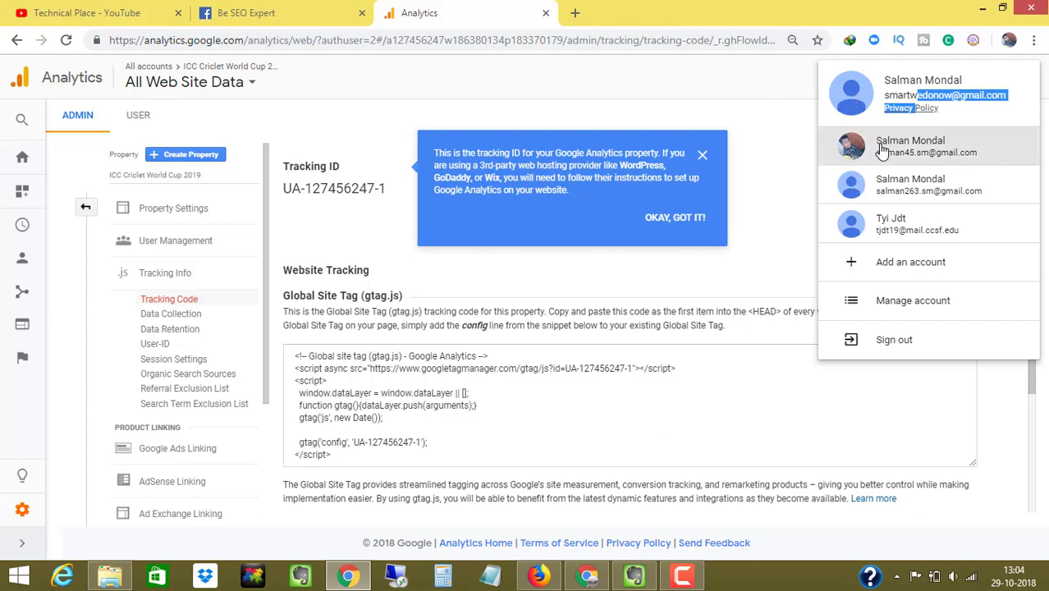
click(703, 156)
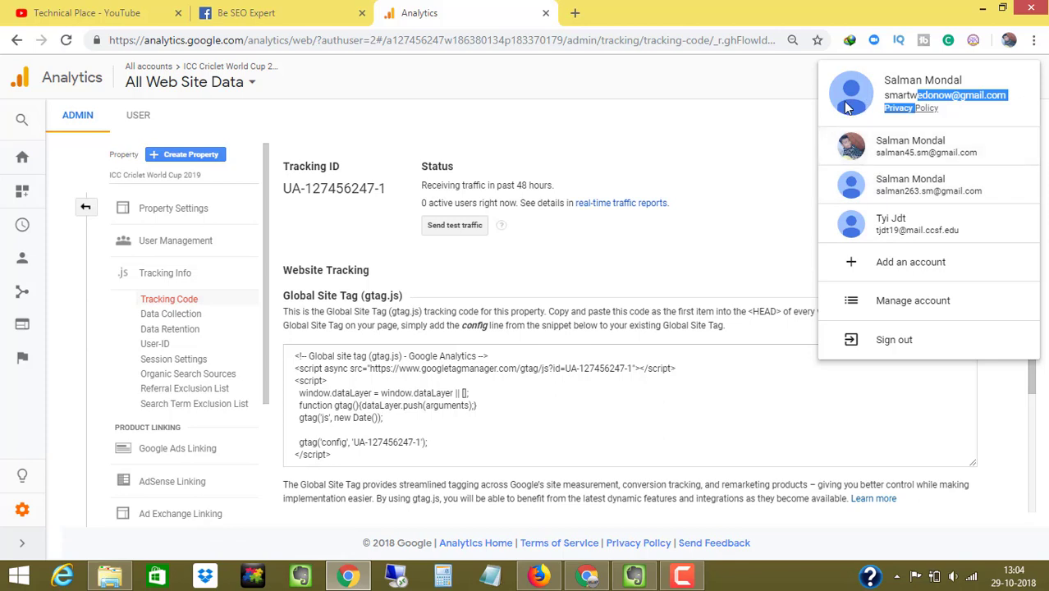
click(18, 122)
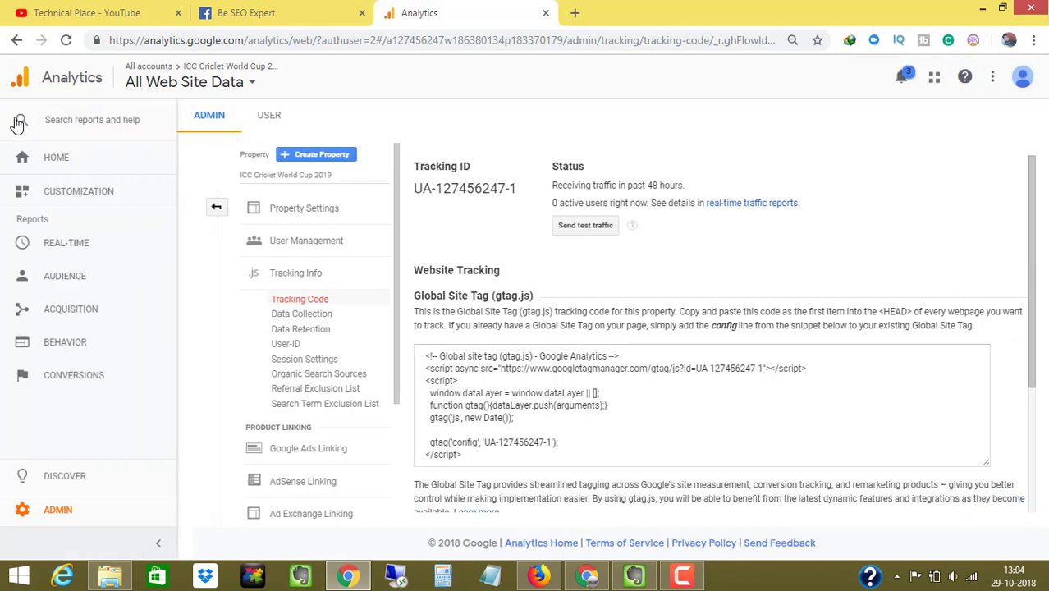
- Open the home reports of the ICC Criclet World Cup 2019 property and view its accounts, properties and views list
click(20, 160)
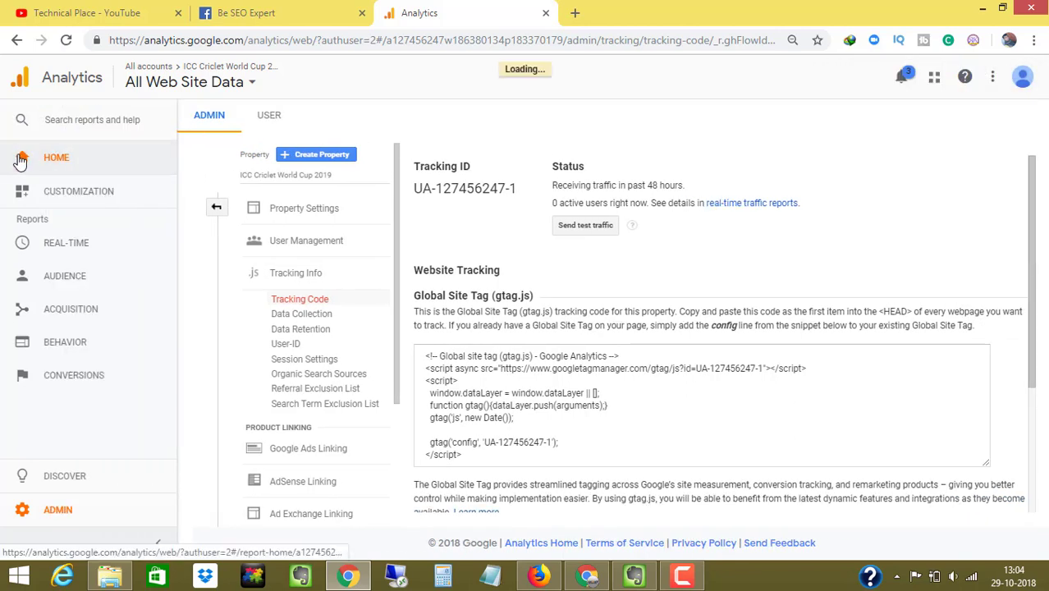
click(218, 87)
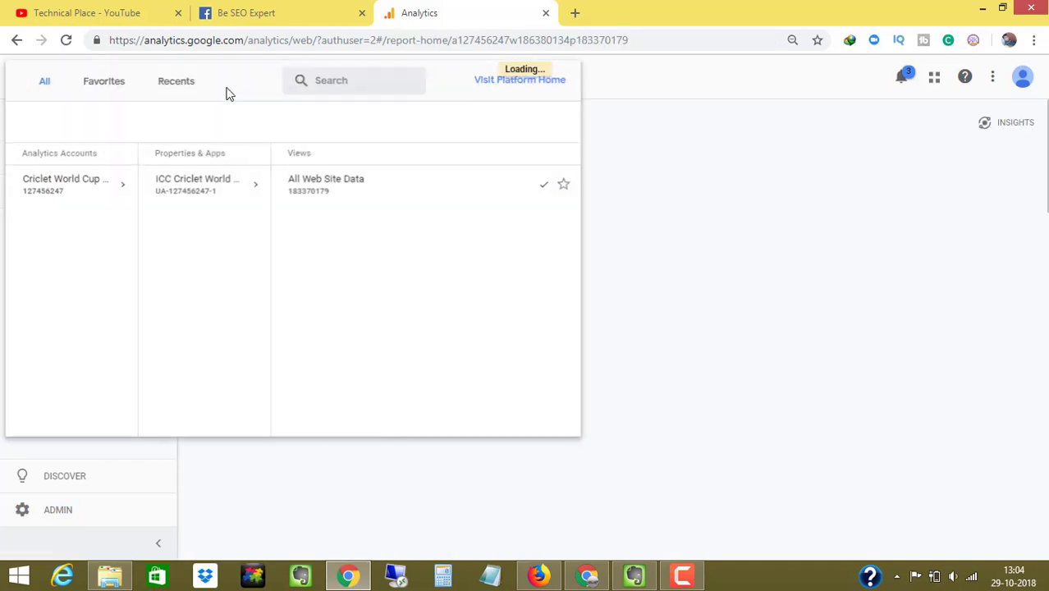
click(657, 144)
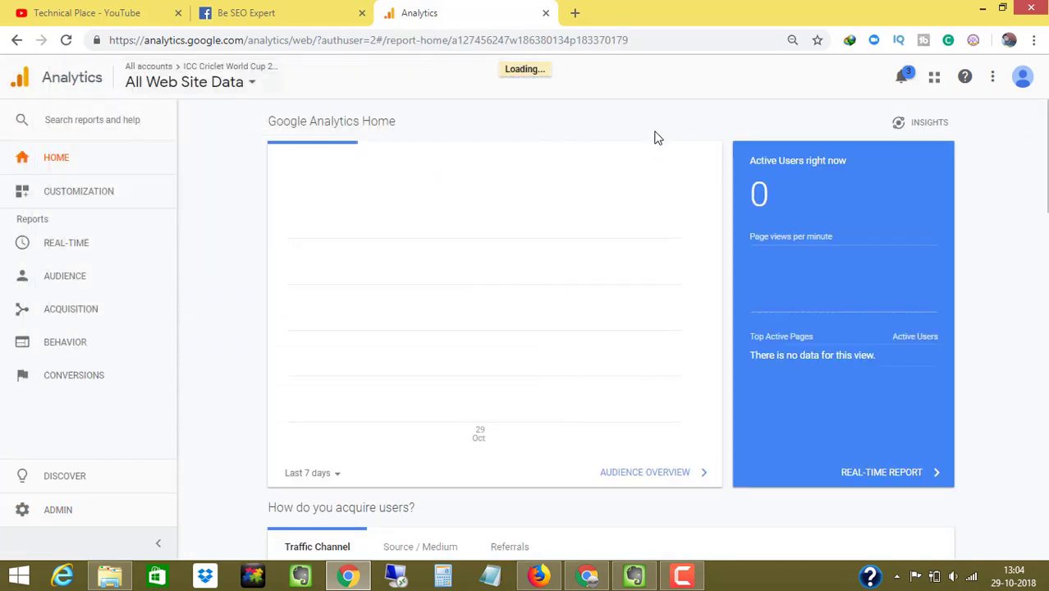
click(247, 86)
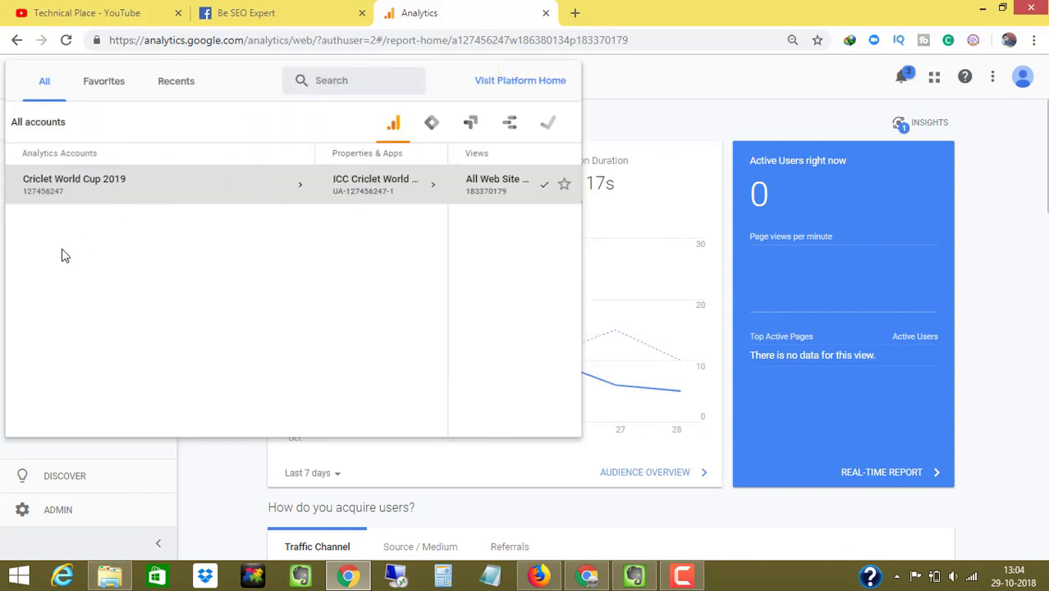
click(794, 129)
- Check which Google account is signed in to Analytics and return to the home page reports
click(1022, 77)
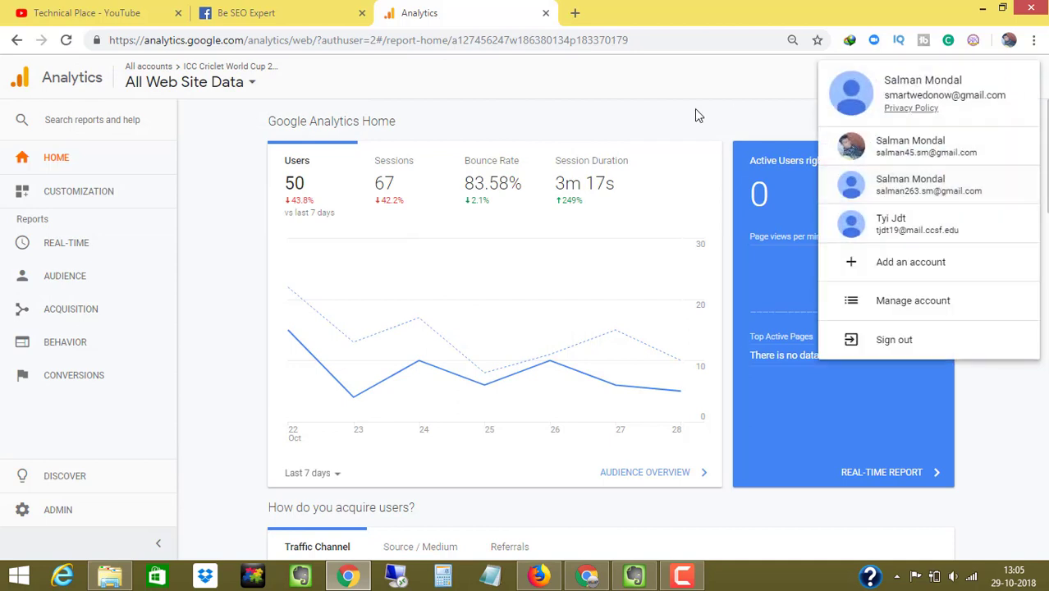
click(1022, 80)
click(1021, 80)
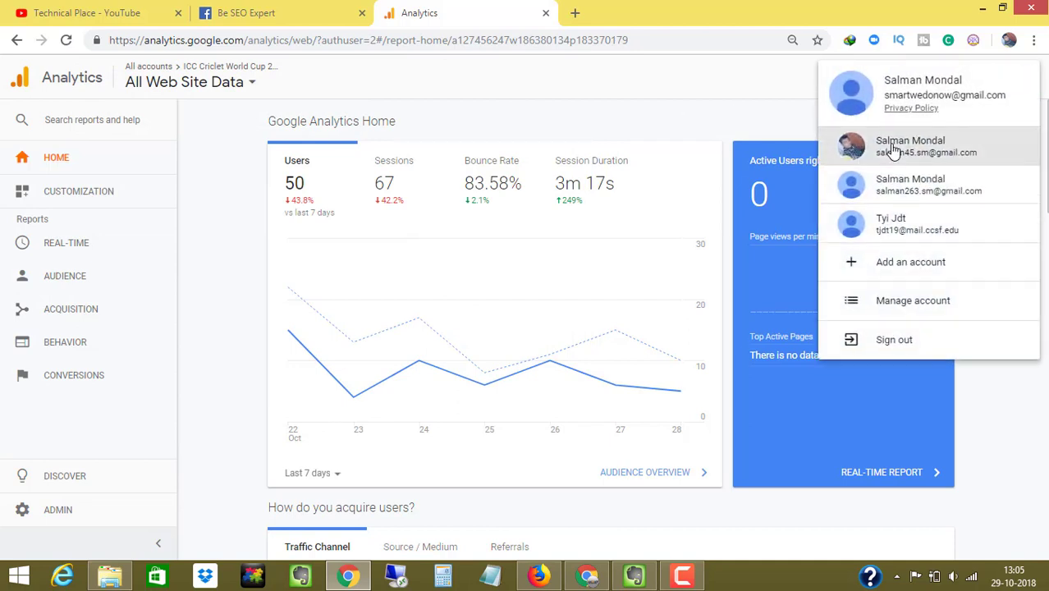
click(734, 110)
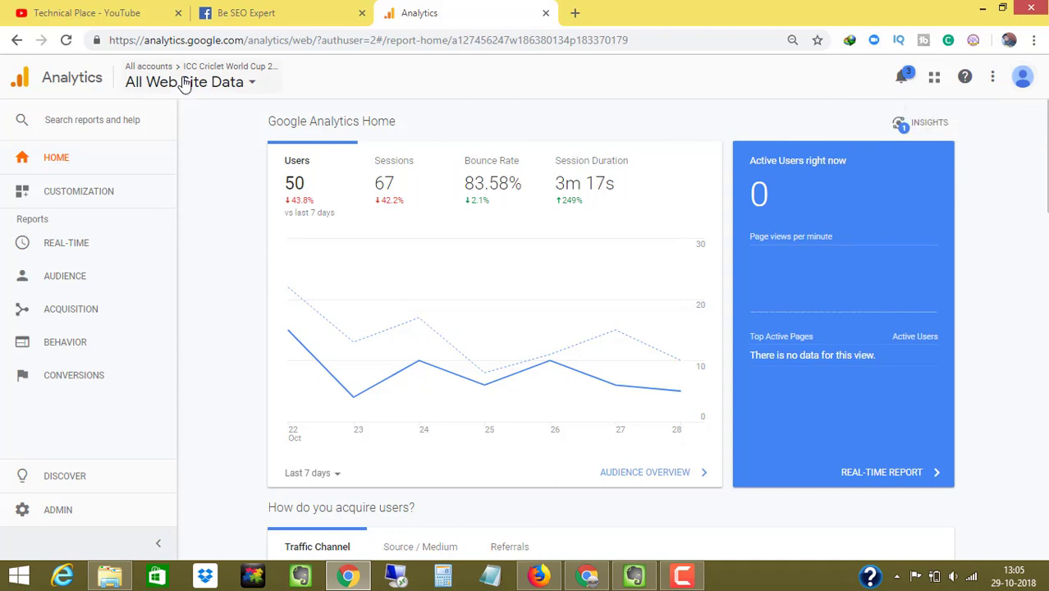
scroll(906, 193, down, 1)
scroll(574, 201, up, 1)
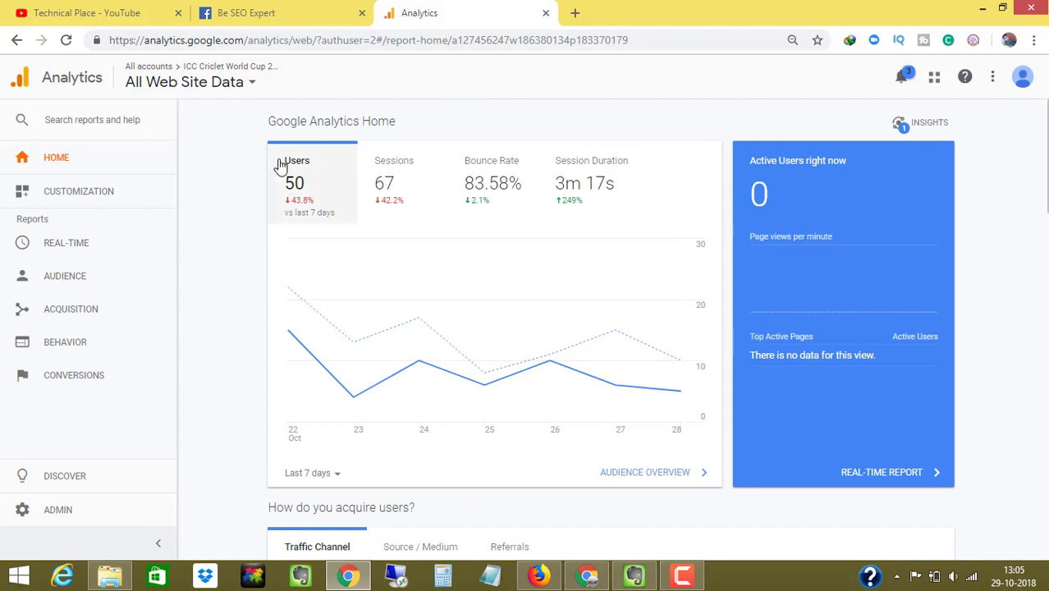
- Open a new tab and an incognito window in Chrome, leaving the regular window's address field empty
click(575, 14)
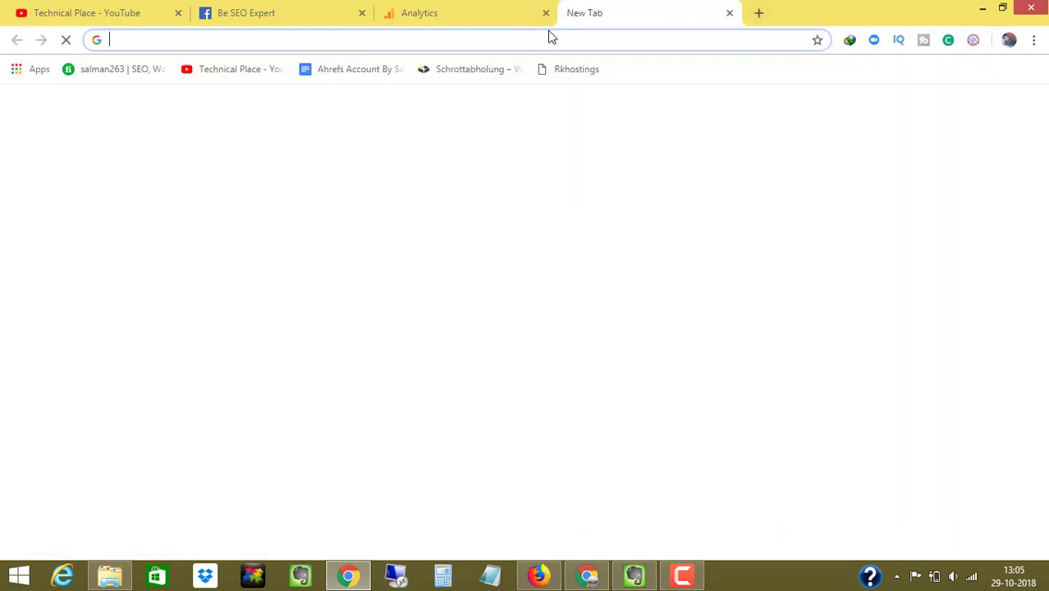
key(ctrl+shift+n)
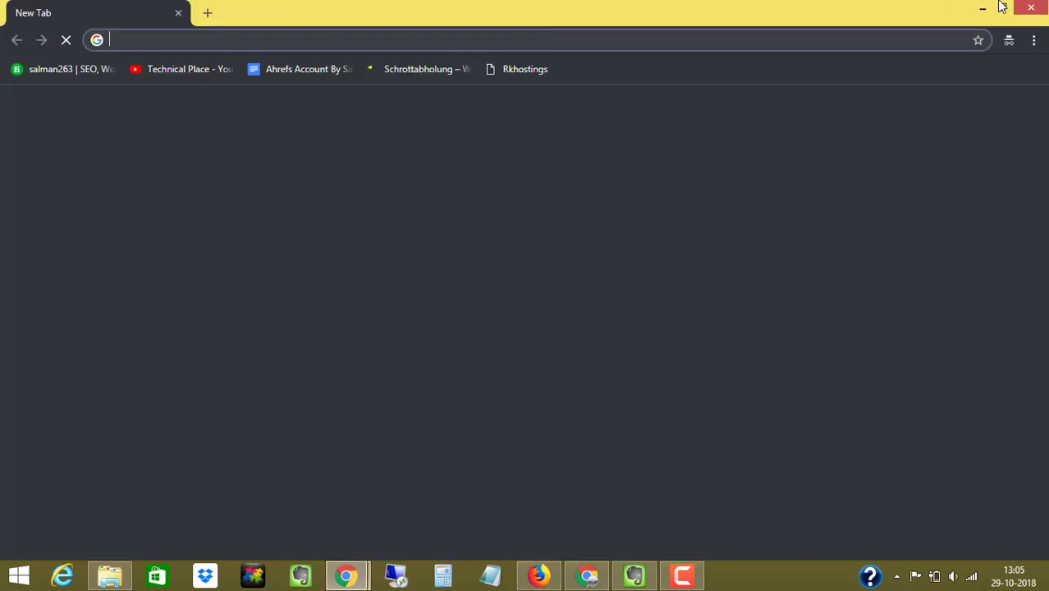
click(1031, 7)
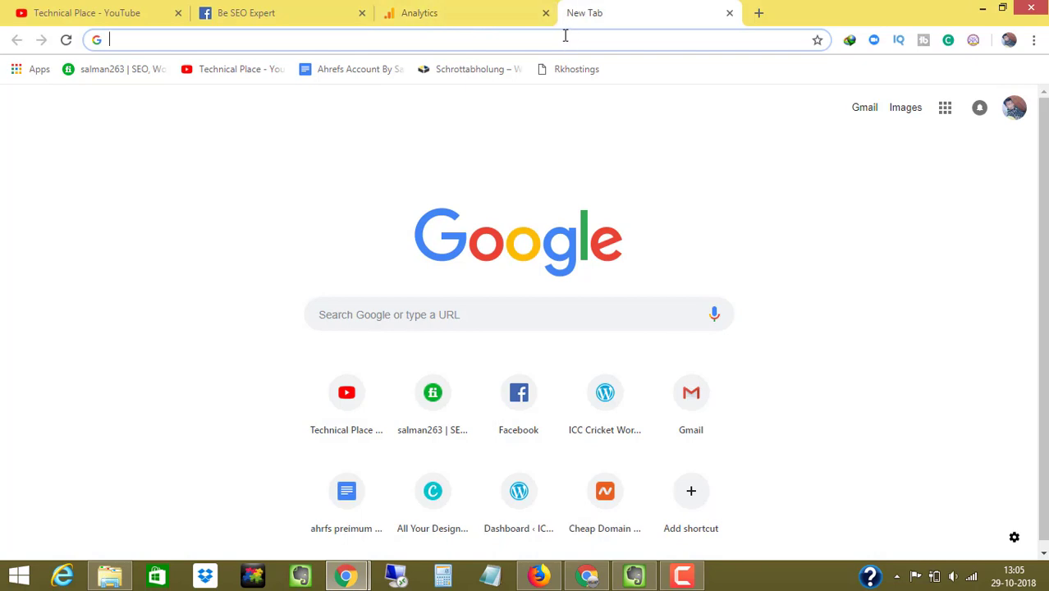
text(i)
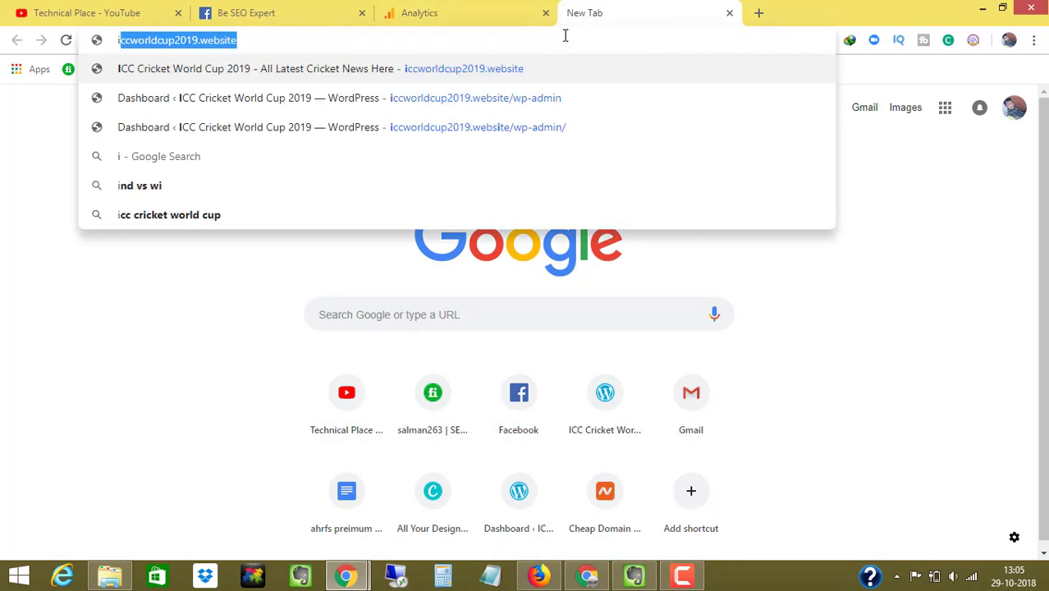
key(BackSpace)
key(BackSpace)
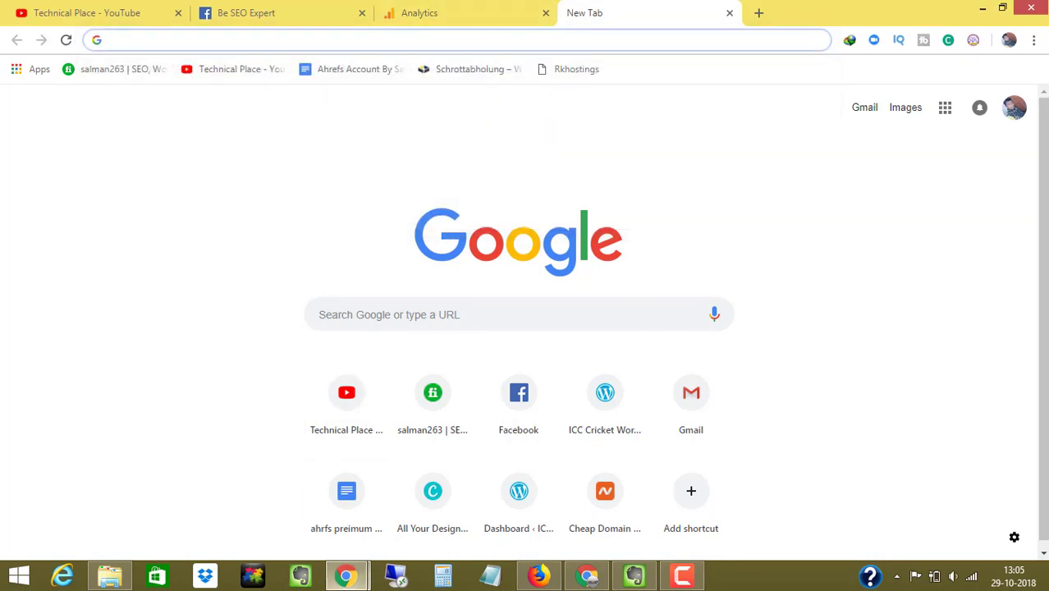
- Load iccworldcup2019.website in the incognito window and browse its home page
mouse_move(346, 577)
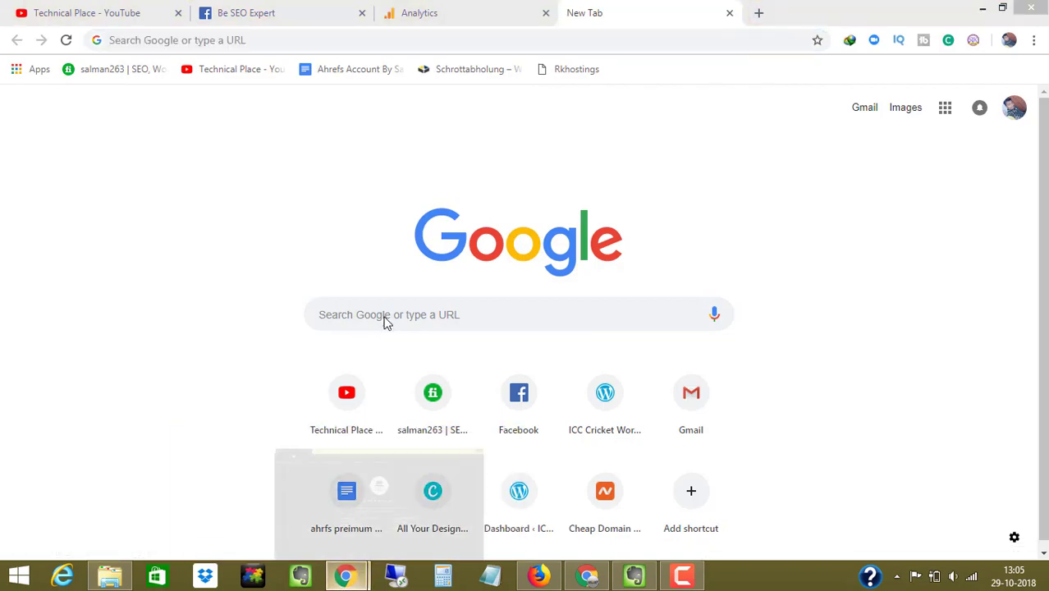
click(378, 484)
text(iccworldcup2019.website)
key(Return)
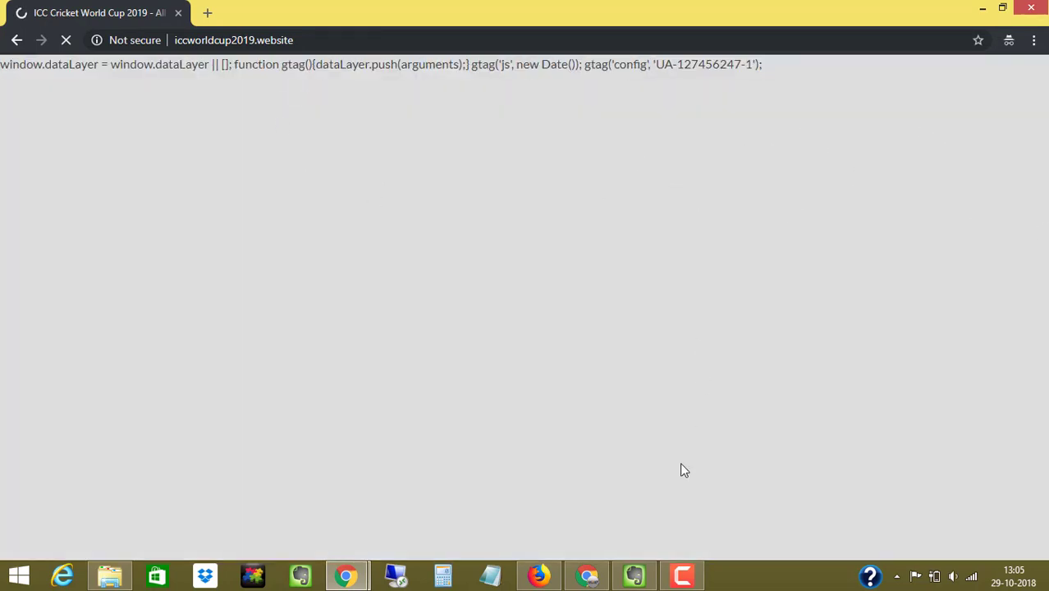
scroll(525, 308, down, 8)
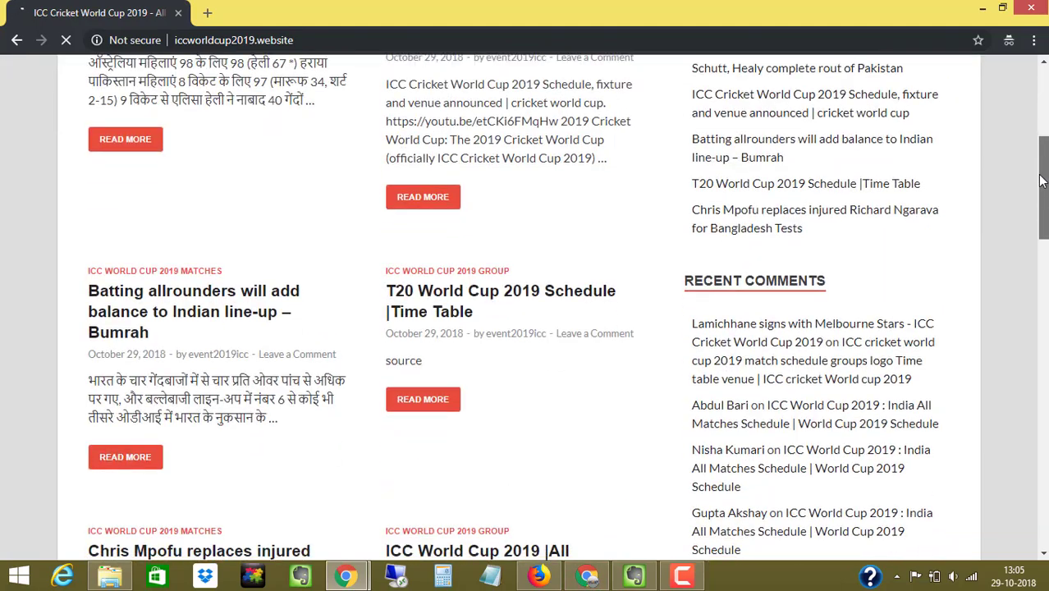
scroll(525, 308, down, 5)
scroll(526, 308, up, 12)
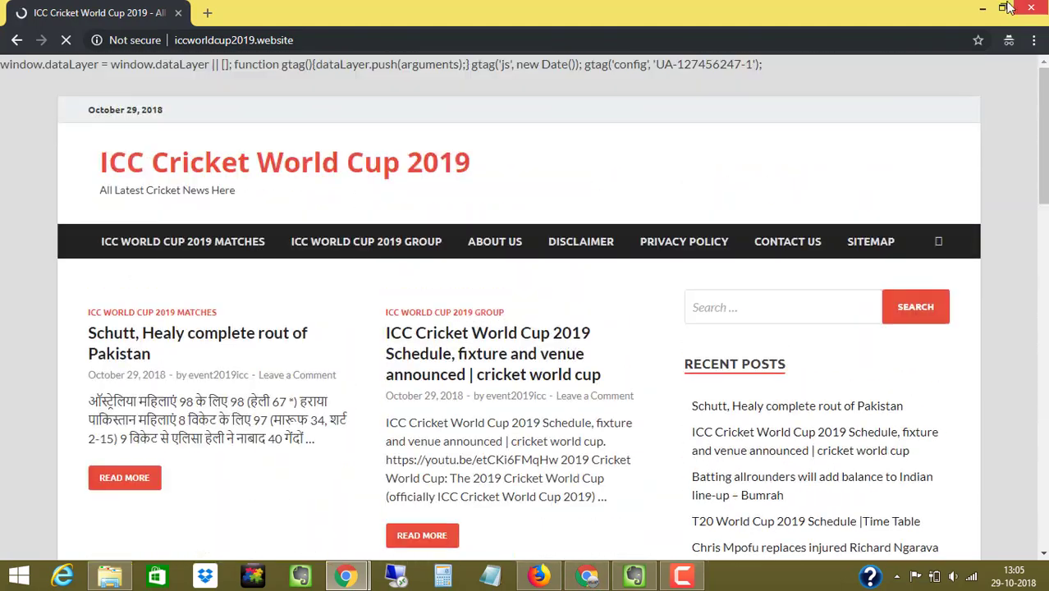
- Return to the Analytics home page and check the page views per minute and the active users right now
click(983, 8)
click(450, 9)
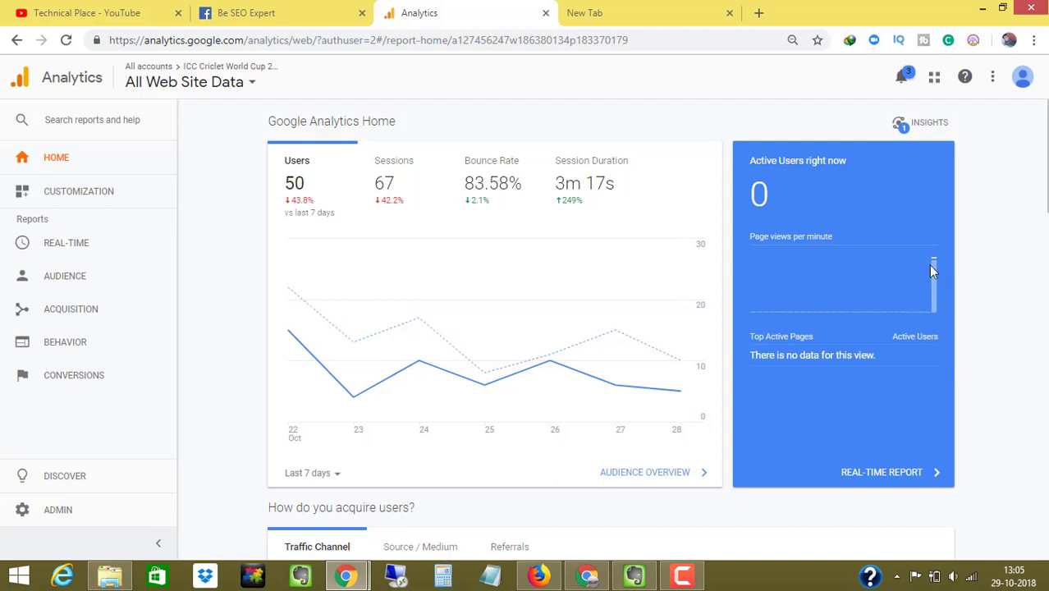
mouse_move(934, 277)
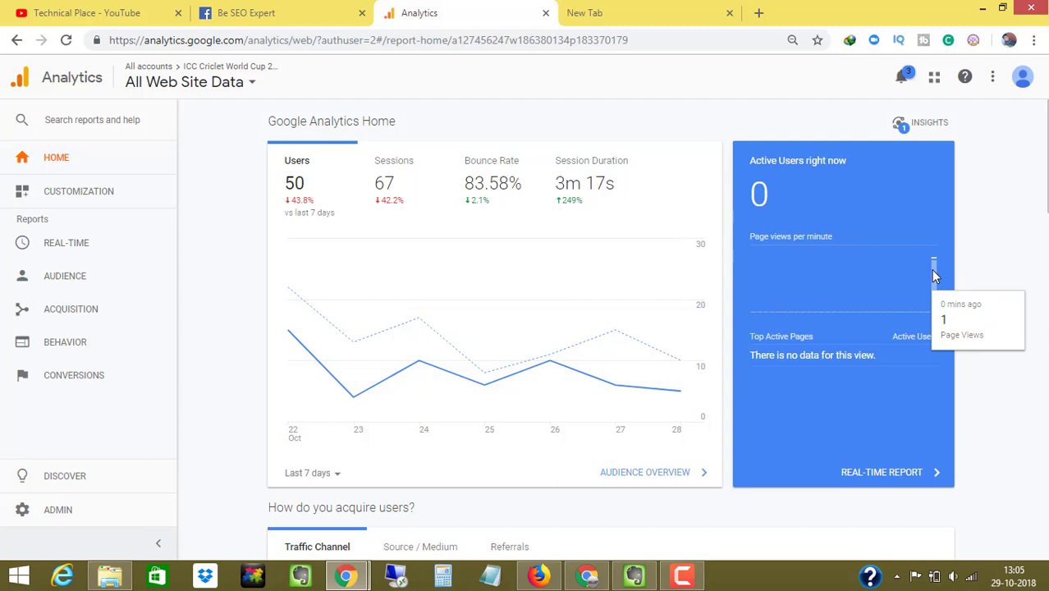
double_click(791, 207)
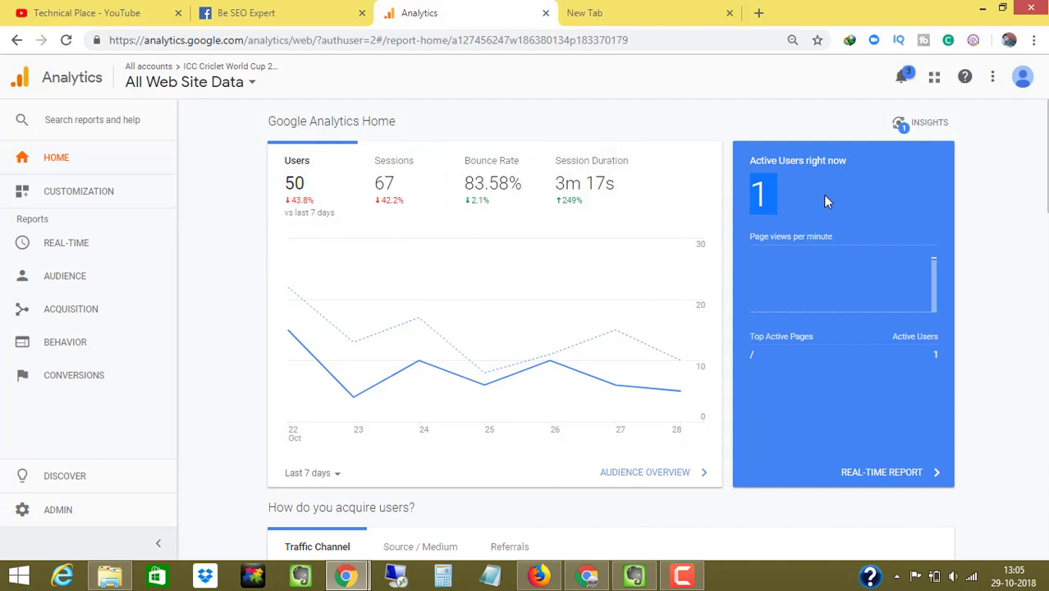
click(698, 183)
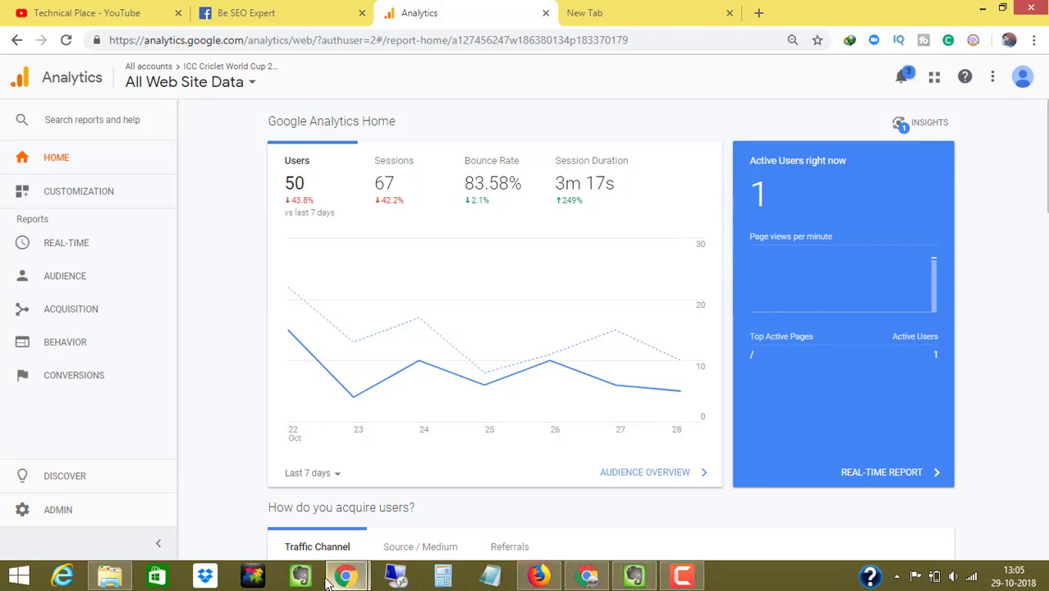
- Browse further down the cricket site's home page in the incognito window and return to the Analytics window
mouse_move(328, 581)
click(433, 492)
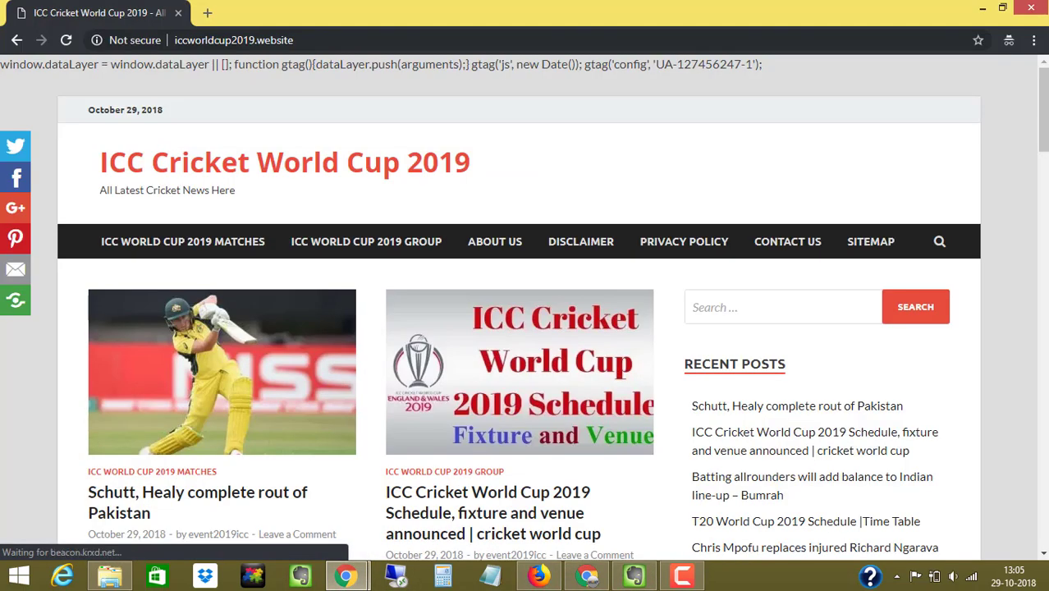
scroll(433, 493, down, 3)
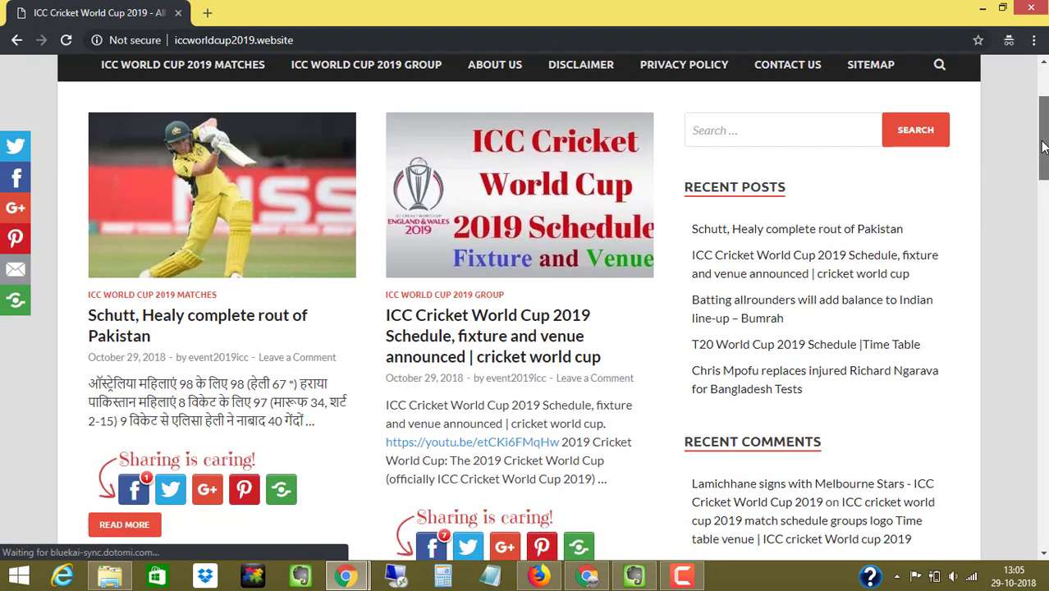
click(984, 9)
mouse_move(345, 579)
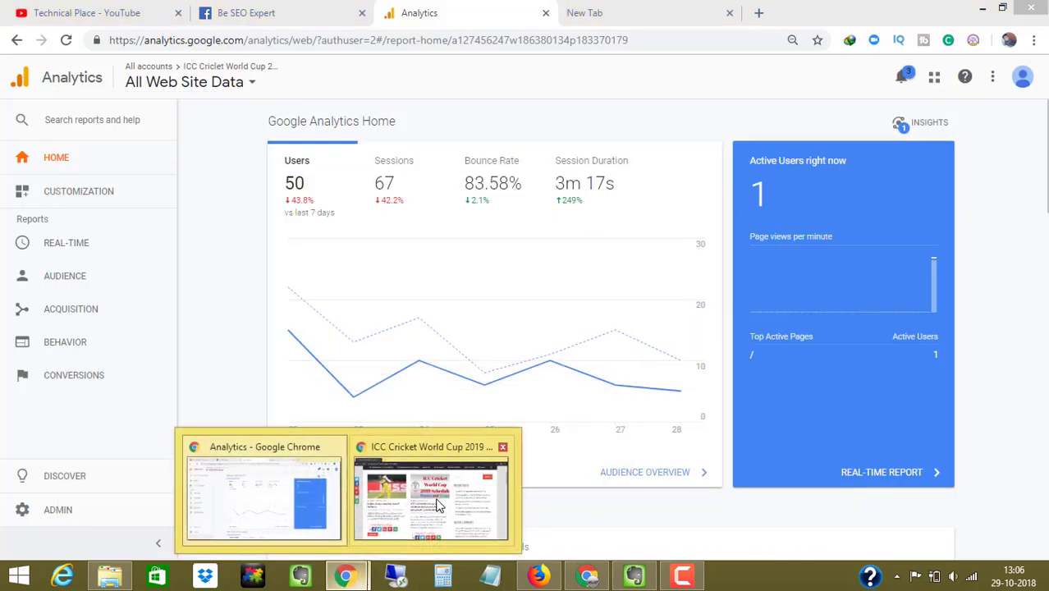